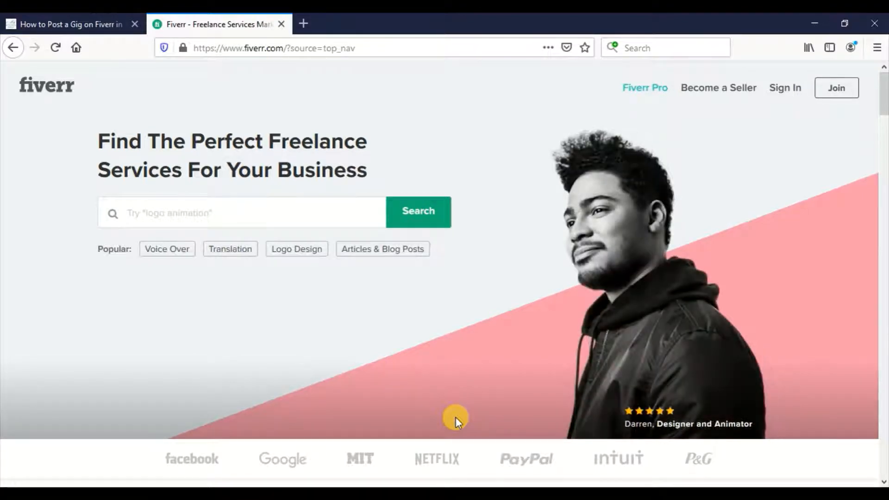
# Sign in to the Fiverr account with the saved credentials and open the seller dashboard.
pyautogui.click(777, 89)
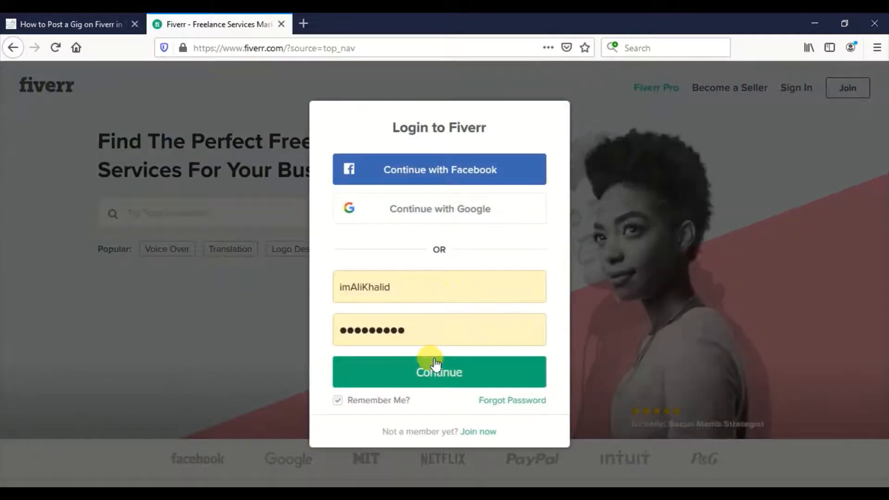
pyautogui.click(435, 368)
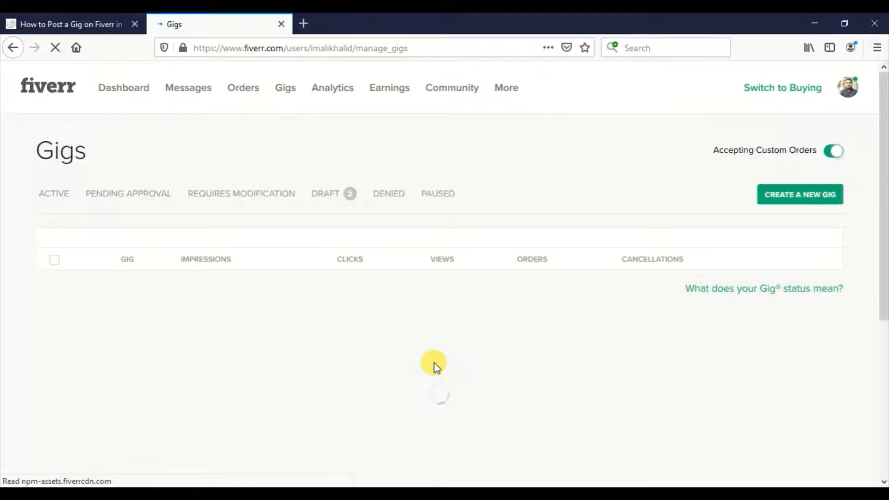
pyautogui.click(51, 87)
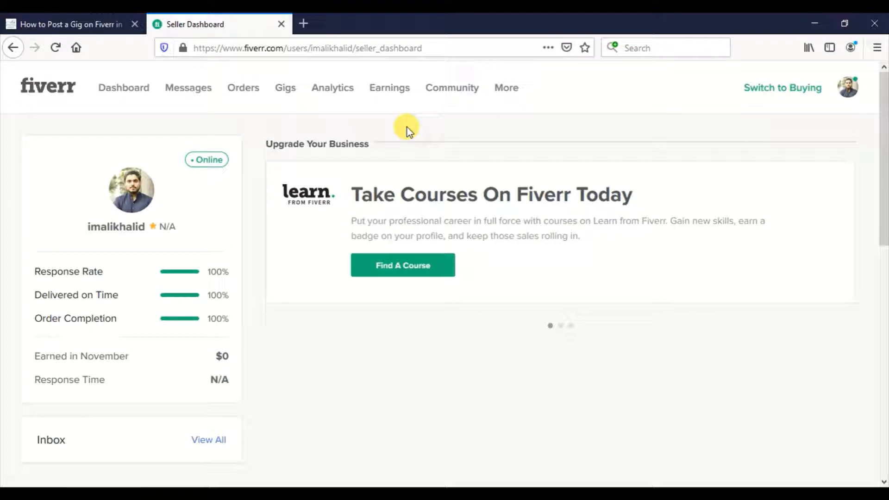
# Start creating a new gig from the seller's gig management page.
pyautogui.click(283, 92)
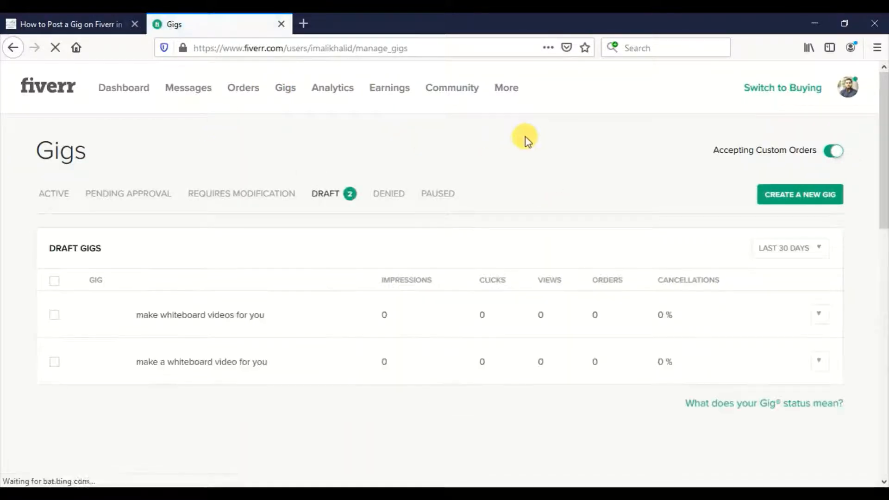
pyautogui.click(802, 203)
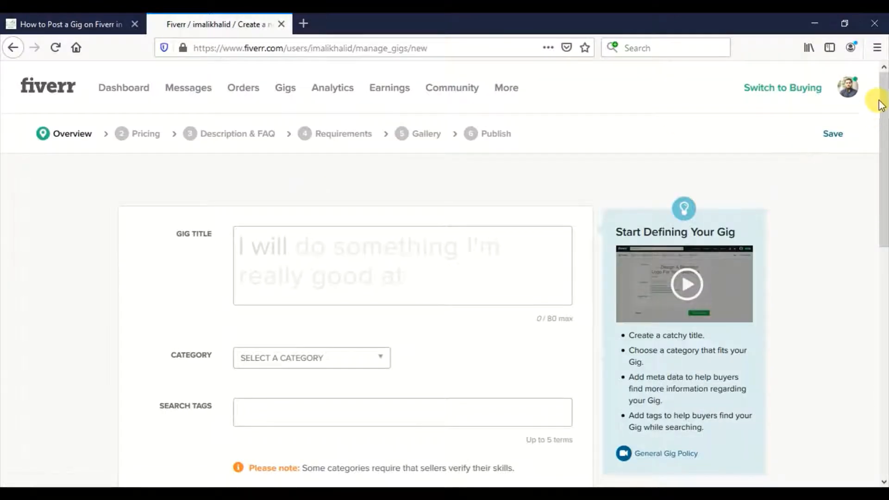
# Enter the gig title as "I will make whiteboard videos for you".
pyautogui.moveTo(886, 83); pyautogui.dragTo(887, 105)
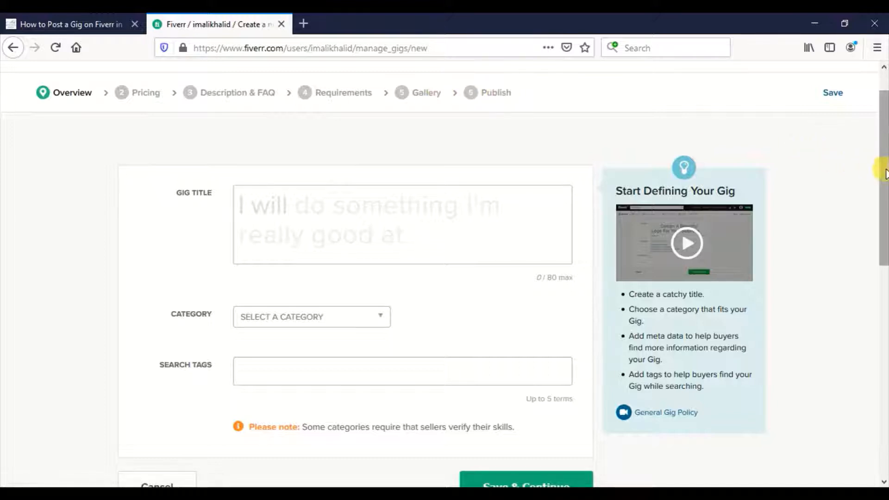
pyautogui.moveTo(885, 173); pyautogui.dragTo(883, 207)
pyautogui.click(239, 138)
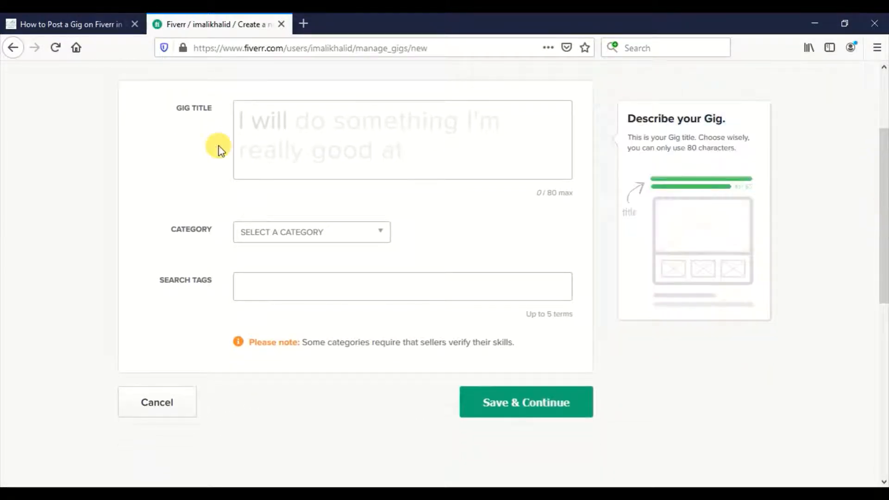
pyautogui.click(171, 287)
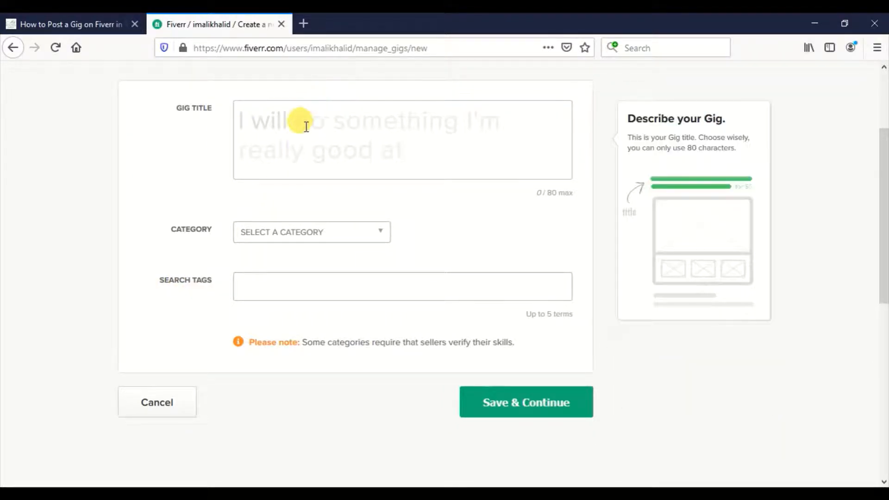
pyautogui.click(306, 127)
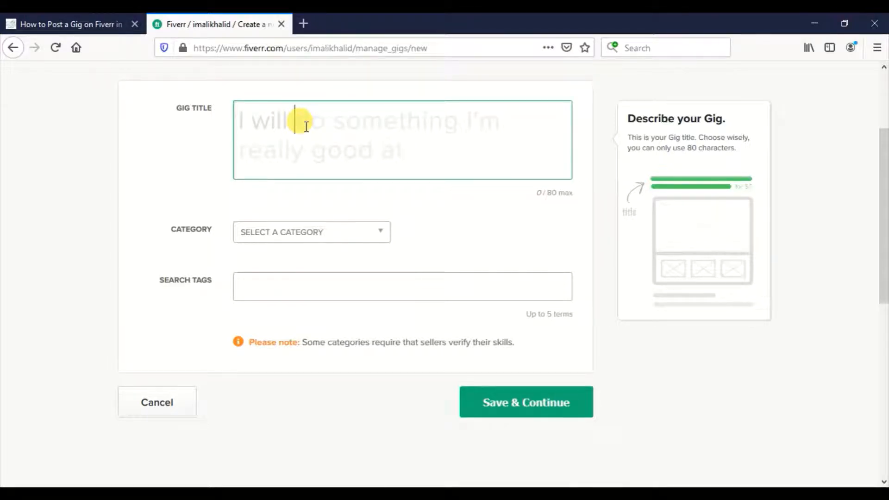
pyautogui.write('make')
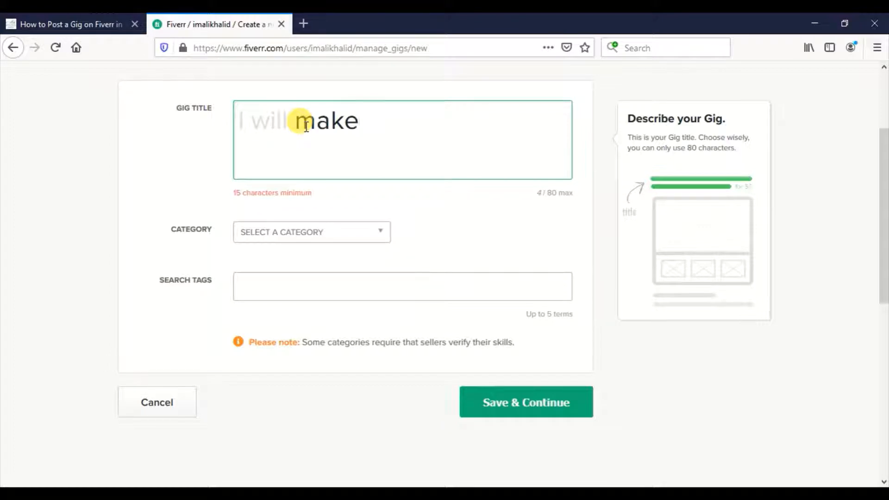
pyautogui.write(' whiteboard ')
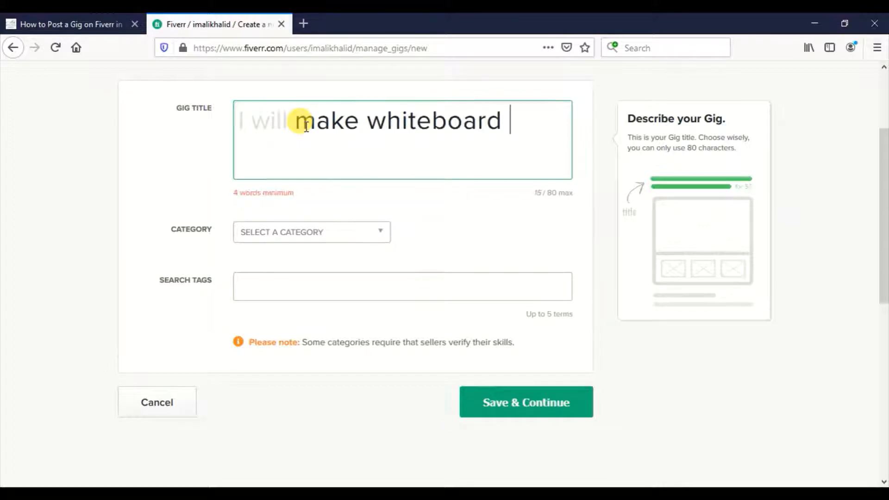
pyautogui.write('videos for you')
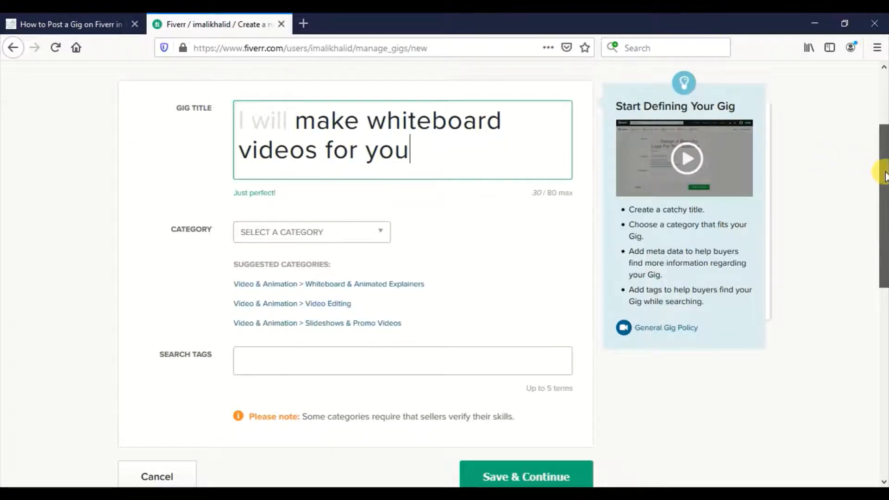
# Set the gig's category to Video & Animation with the subcategory Whiteboard & Animated Explainers.
pyautogui.moveTo(880, 167); pyautogui.dragTo(884, 194)
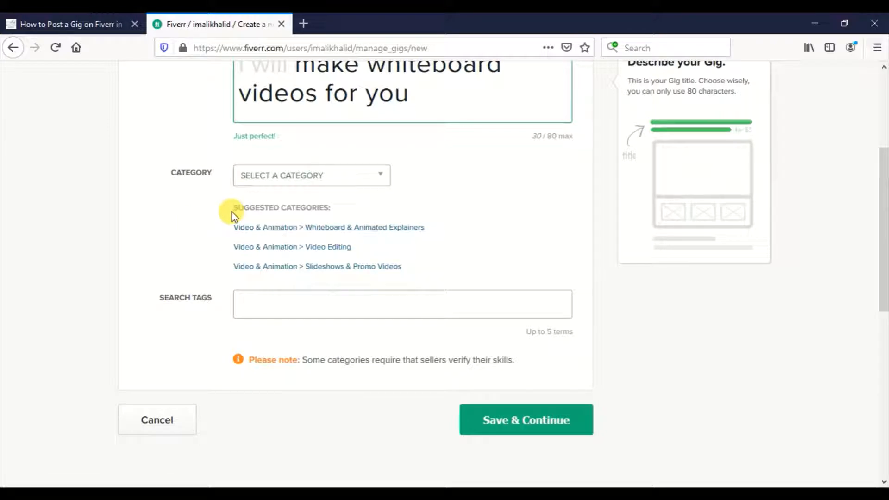
pyautogui.click(269, 228)
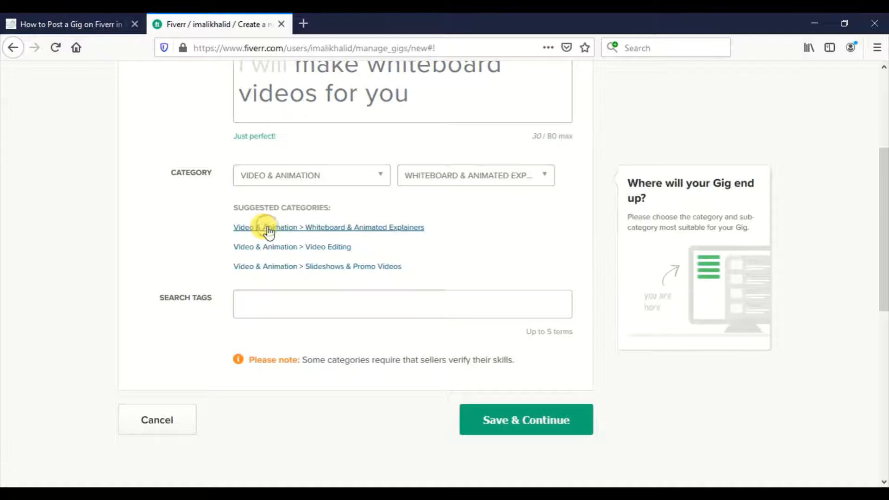
pyautogui.click(494, 183)
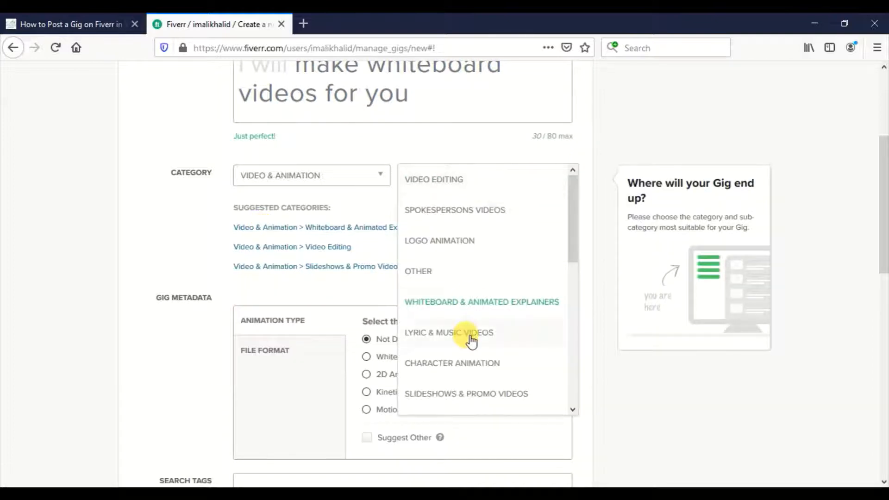
pyautogui.click(484, 302)
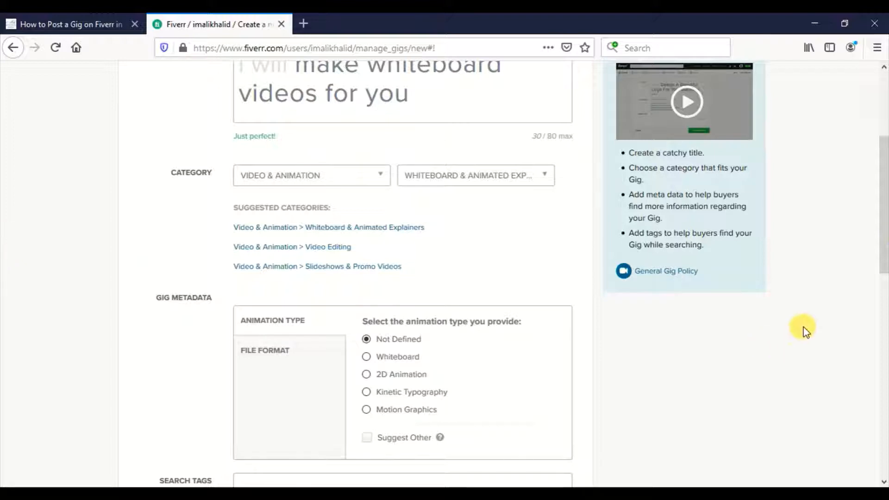
# Define the gig metadata with Whiteboard as the animation type and MOV as the file format.
pyautogui.moveTo(883, 248); pyautogui.dragTo(883, 290)
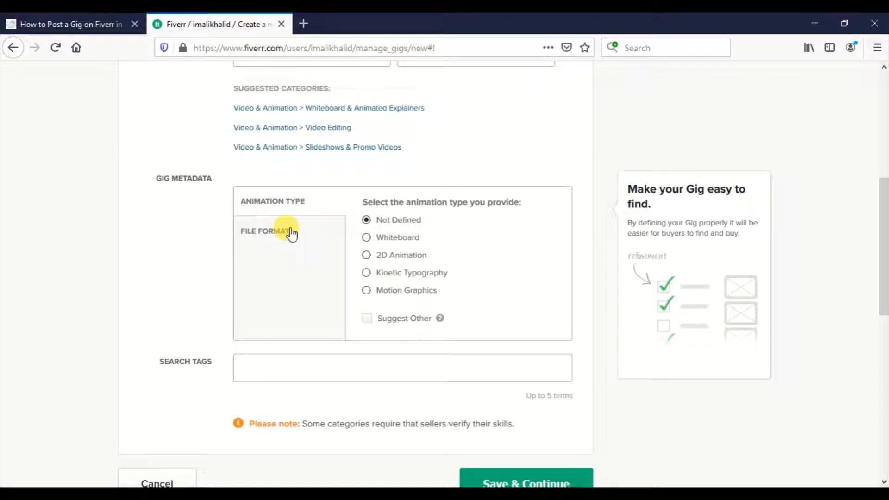
pyautogui.click(366, 238)
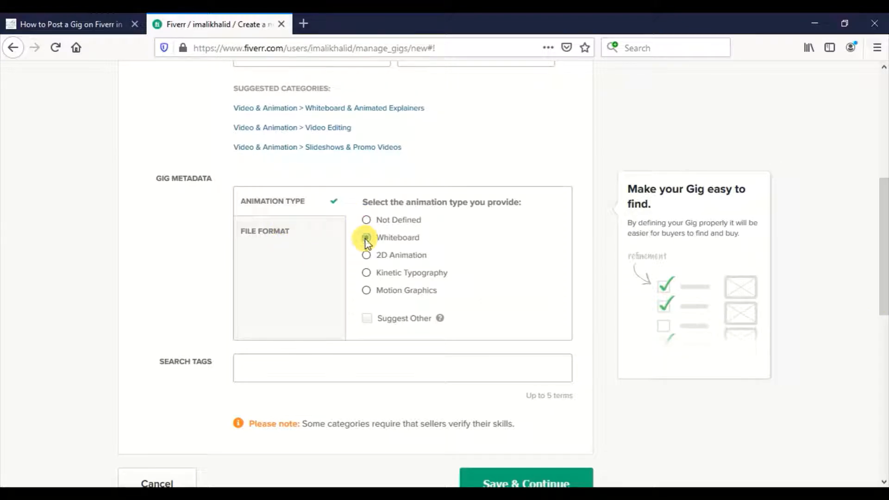
pyautogui.click(251, 234)
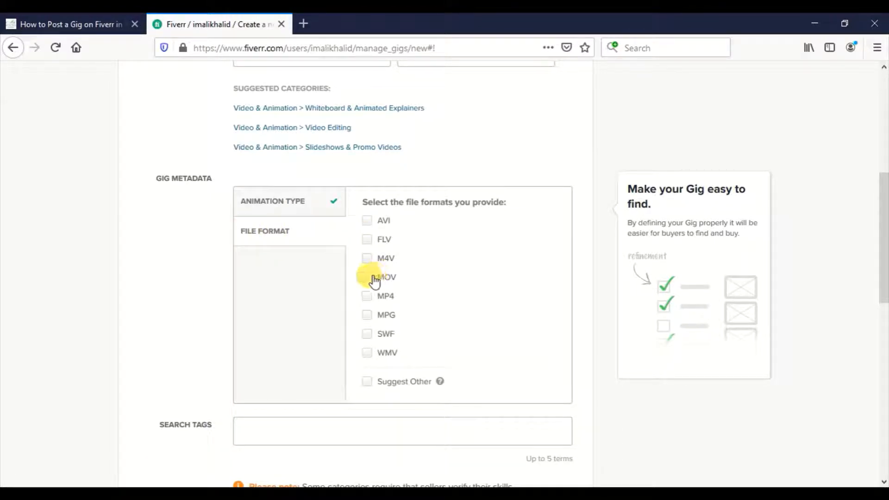
pyautogui.click(381, 279)
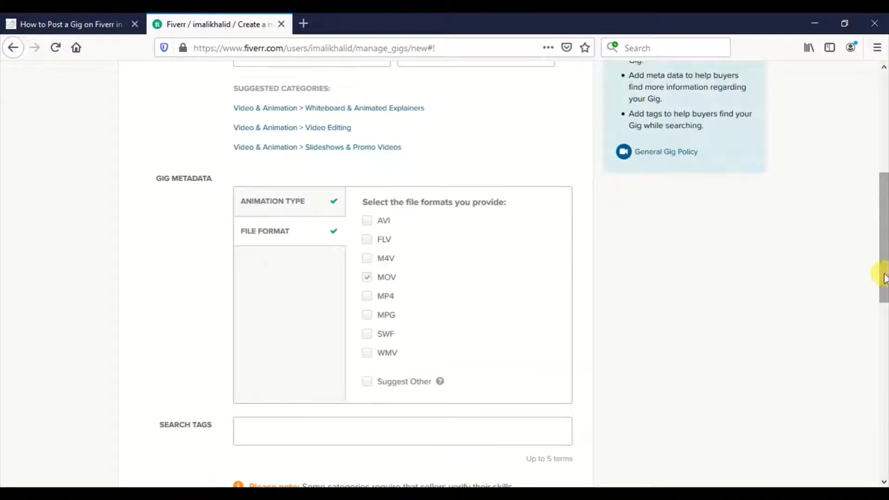
# Add the search tags "white board" and "whiteborad video" to the gig.
pyautogui.moveTo(884, 278); pyautogui.dragTo(875, 335)
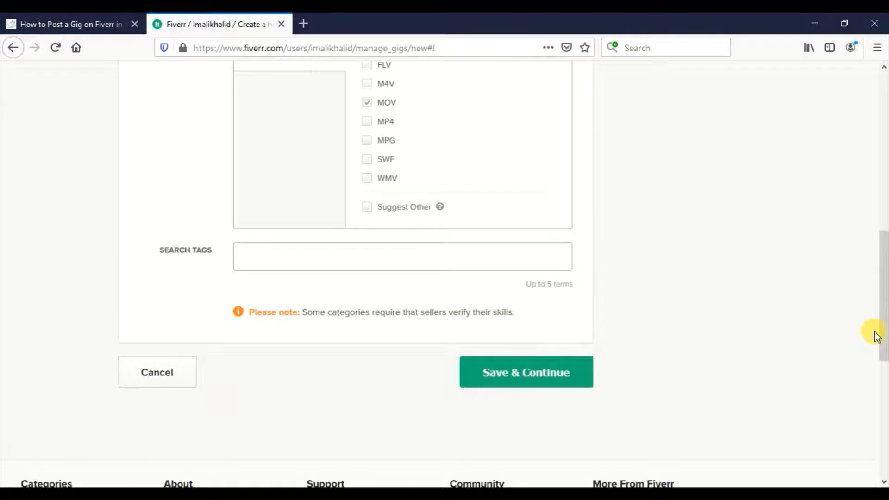
pyautogui.click(346, 252)
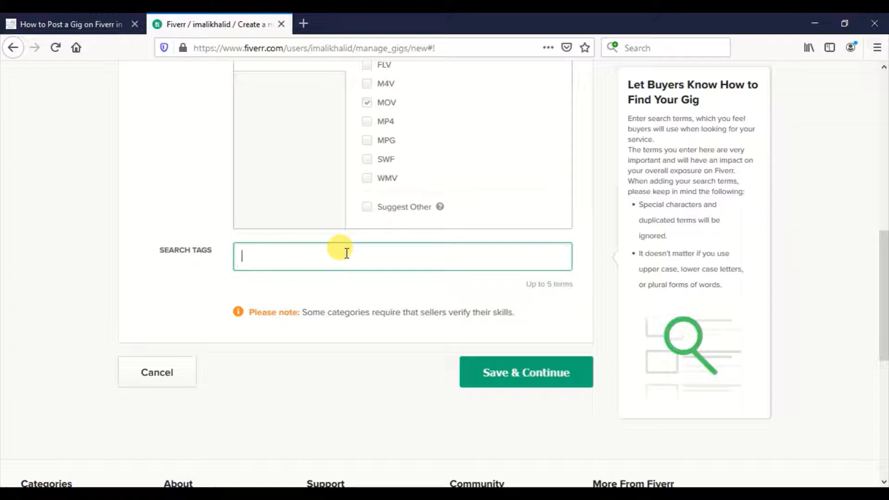
pyautogui.write('white')
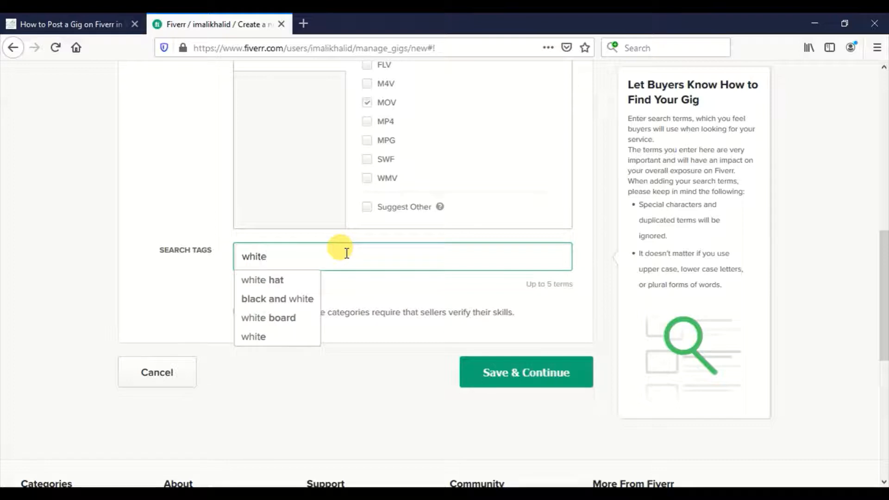
pyautogui.click(255, 318)
pyautogui.write('ww')
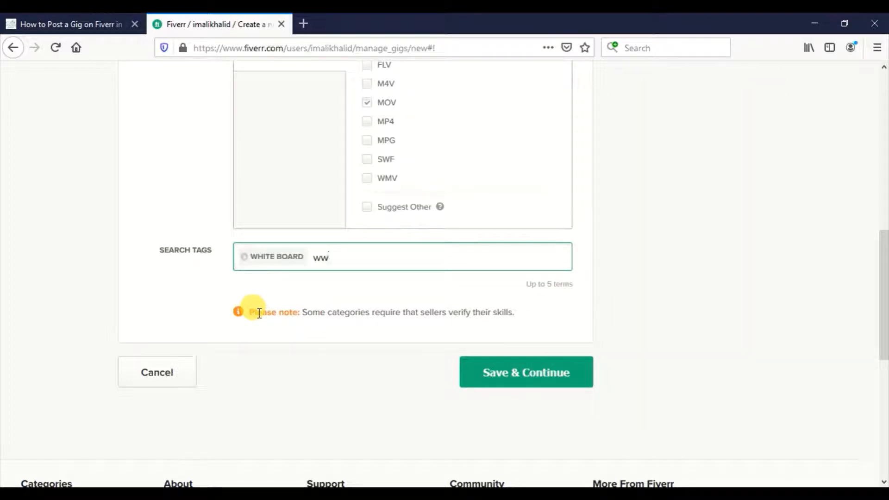
pyautogui.press('BackSpace')
pyautogui.write('hiteborad video')
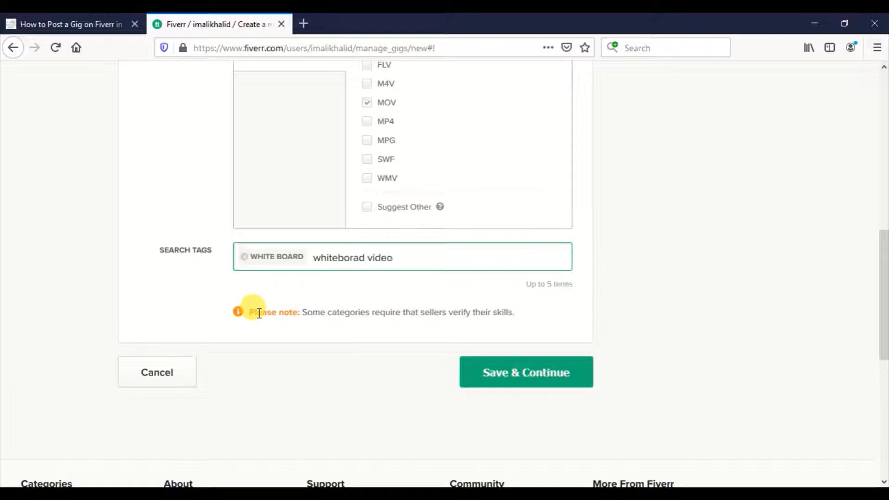
pyautogui.press('Return')
# Add the search tags "explainer video" and "hd video" to the gig.
pyautogui.write('ex')
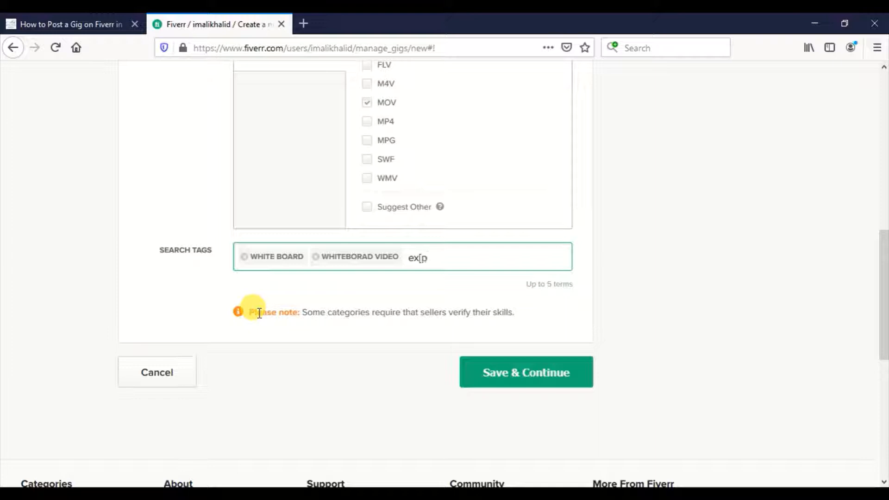
pyautogui.write('pl')
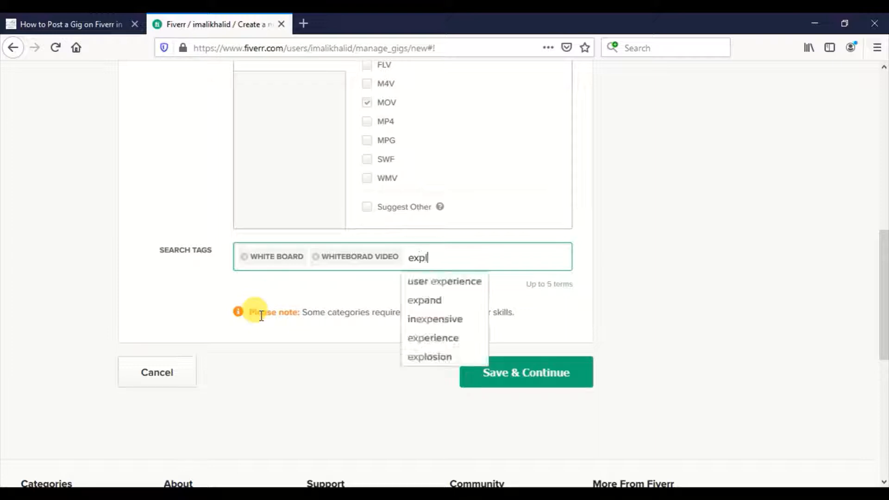
pyautogui.write('ainer video')
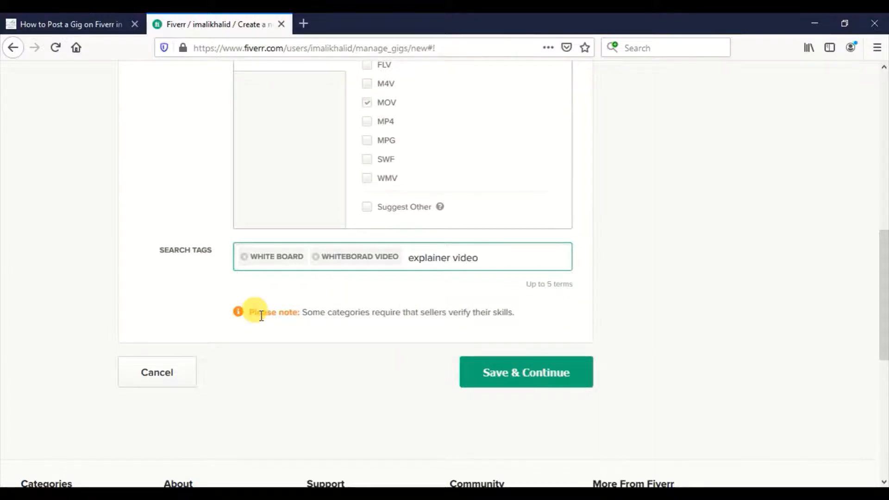
pyautogui.press('Return')
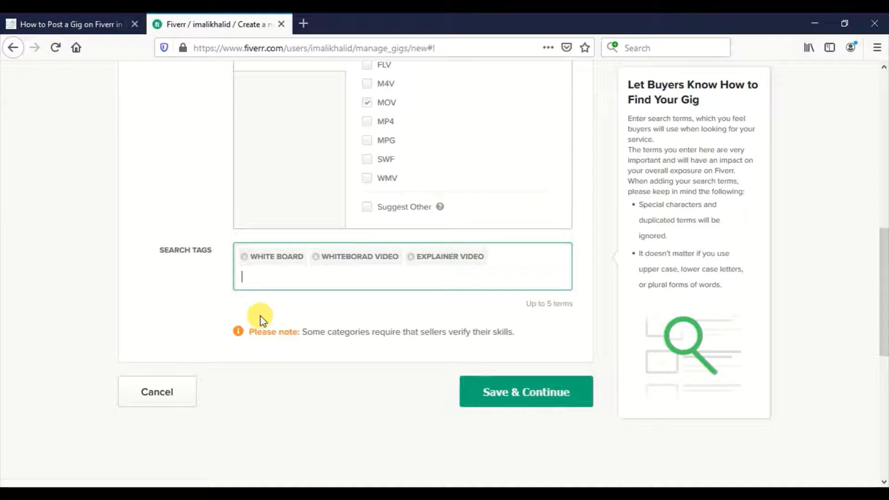
pyautogui.write('hd video')
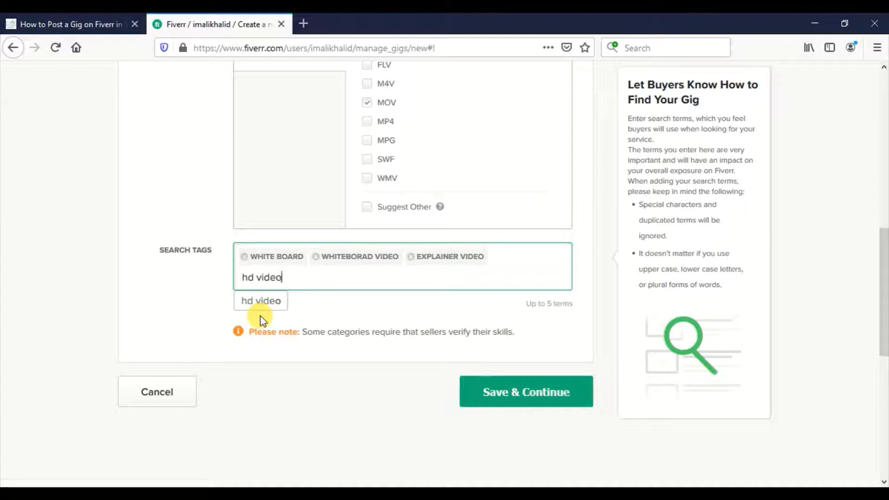
pyautogui.press('Return')
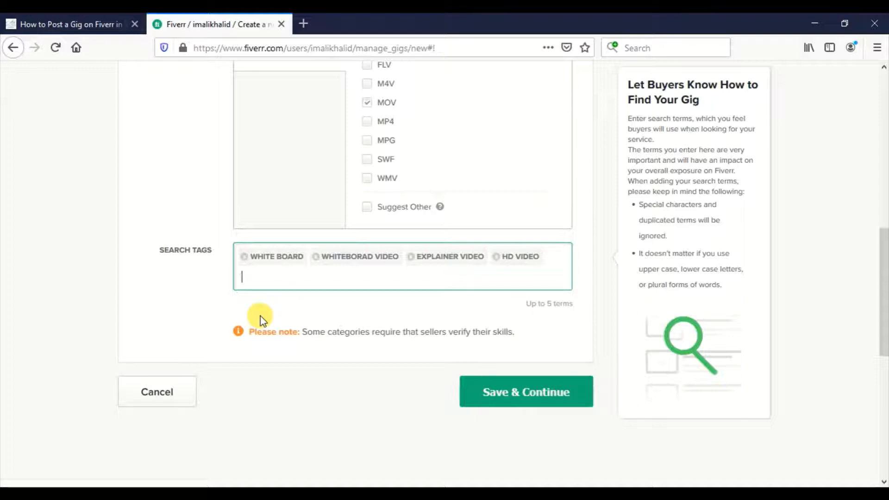
# Add "business video" as the fifth search tag and review the completed gig overview form.
pyautogui.write('w')
pyautogui.press('BackSpace')
pyautogui.write('business ')
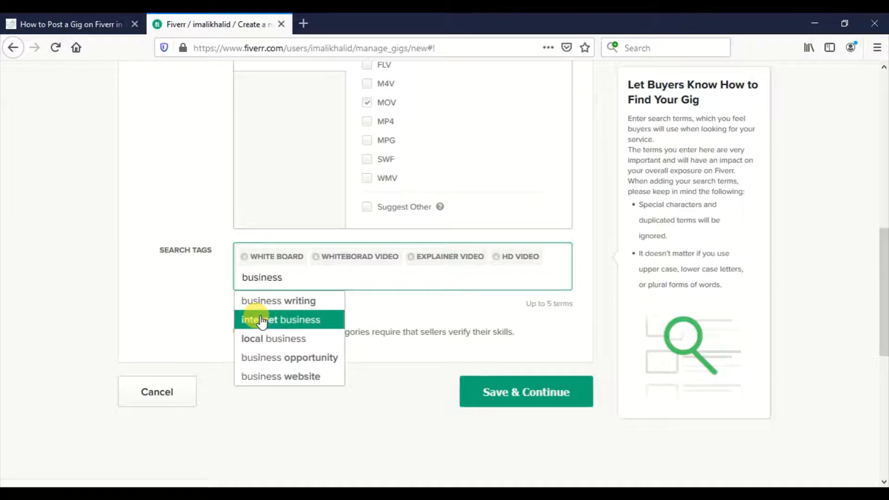
pyautogui.write('video')
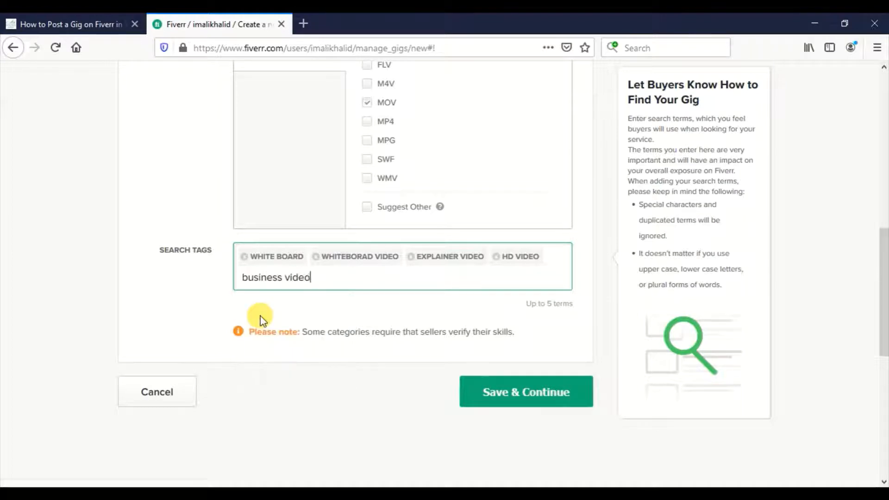
pyautogui.press('Return')
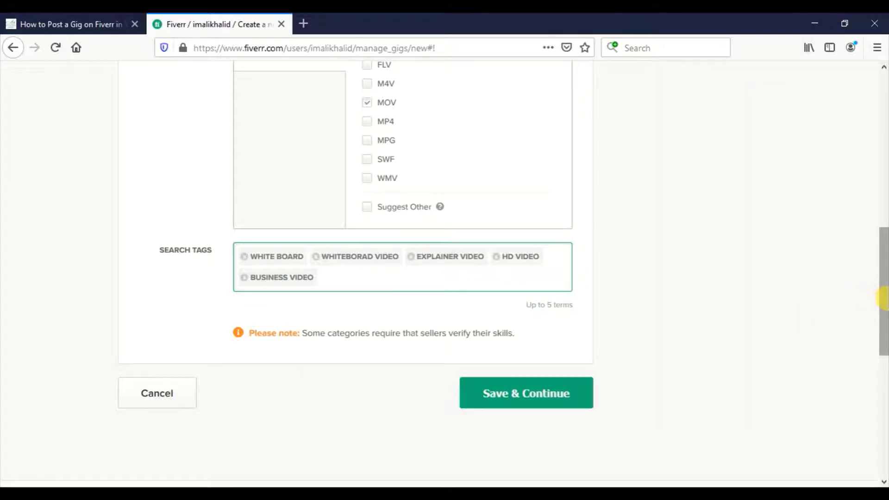
pyautogui.moveTo(882, 294); pyautogui.dragTo(880, 122)
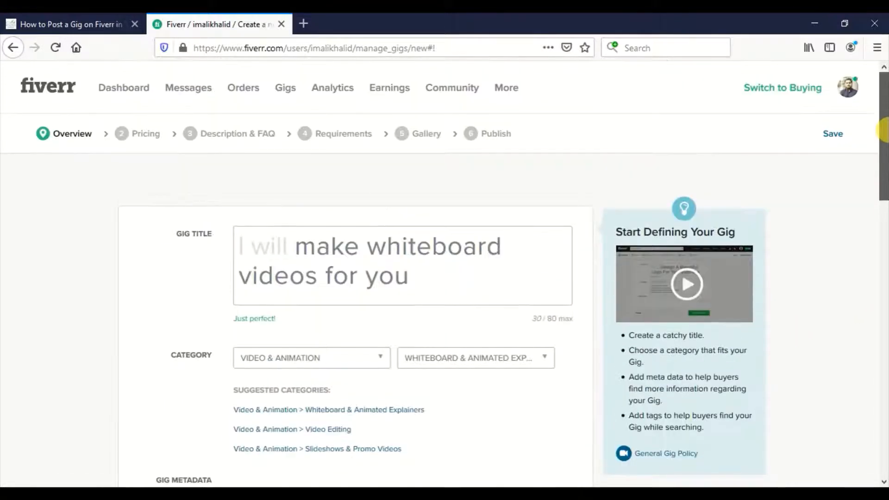
# Save the completed gig overview and continue to the packages table of the pricing stage.
pyautogui.moveTo(873, 183); pyautogui.dragTo(862, 309)
pyautogui.click(527, 357)
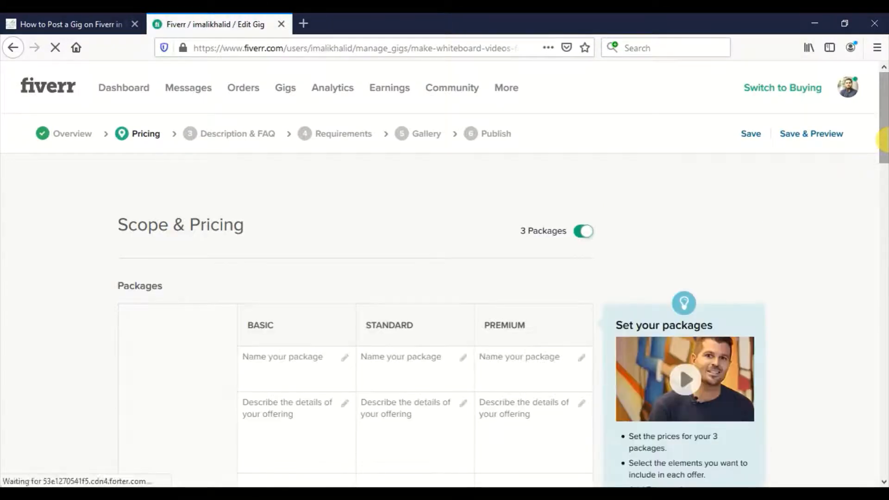
pyautogui.scroll(-2, 884, 138)
pyautogui.moveTo(884, 137); pyautogui.dragTo(883, 168)
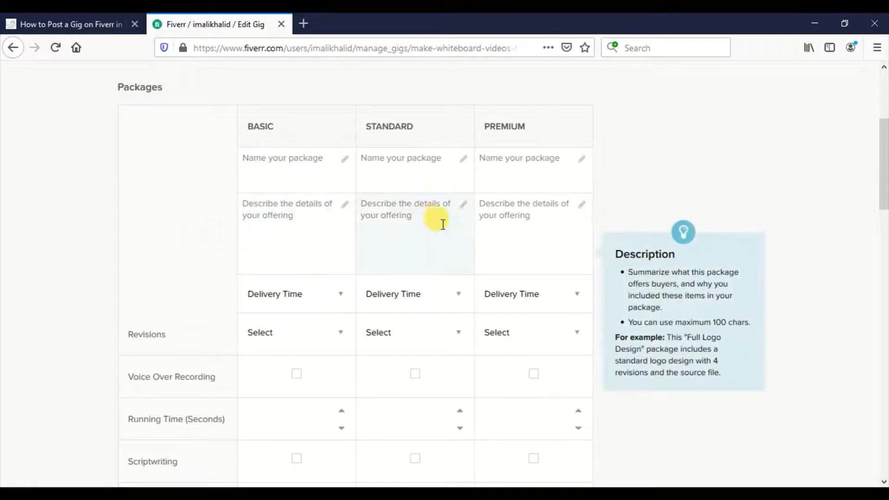
# Name the Basic, Standard and Premium packages "Bronze", "Silver" and "Gold" respectively.
pyautogui.click(275, 160)
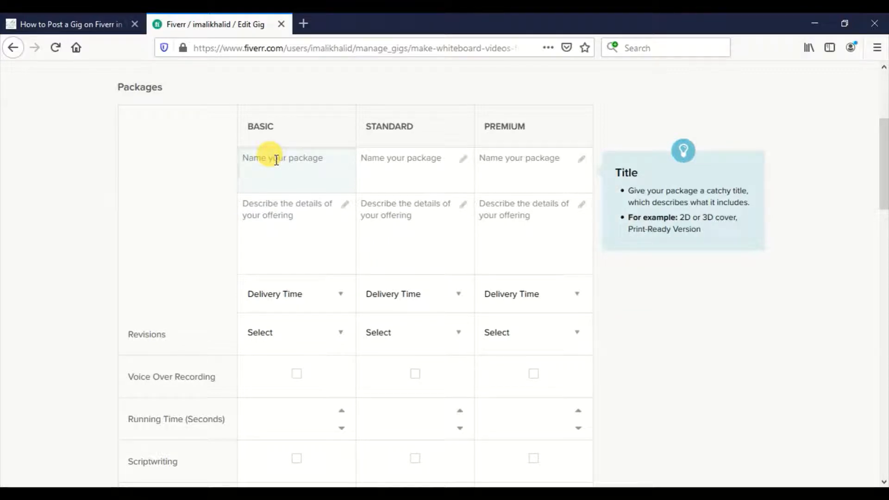
pyautogui.write('Bronze')
pyautogui.click(383, 164)
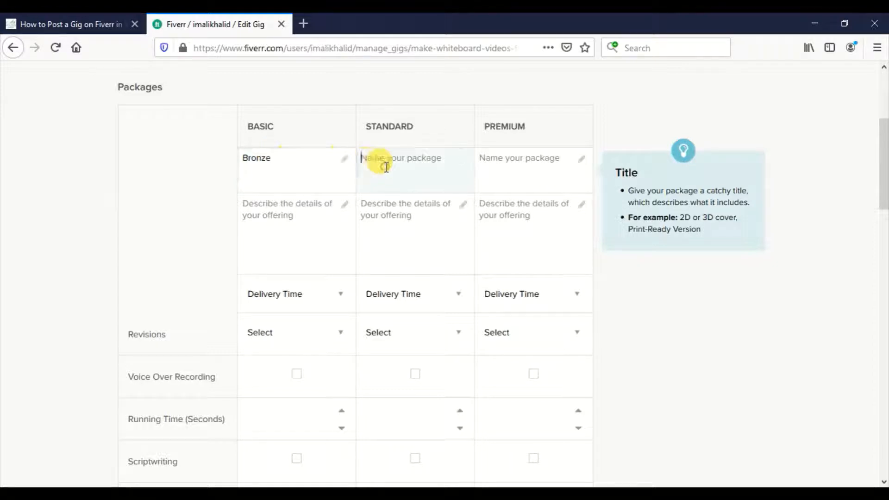
pyautogui.write('Silver')
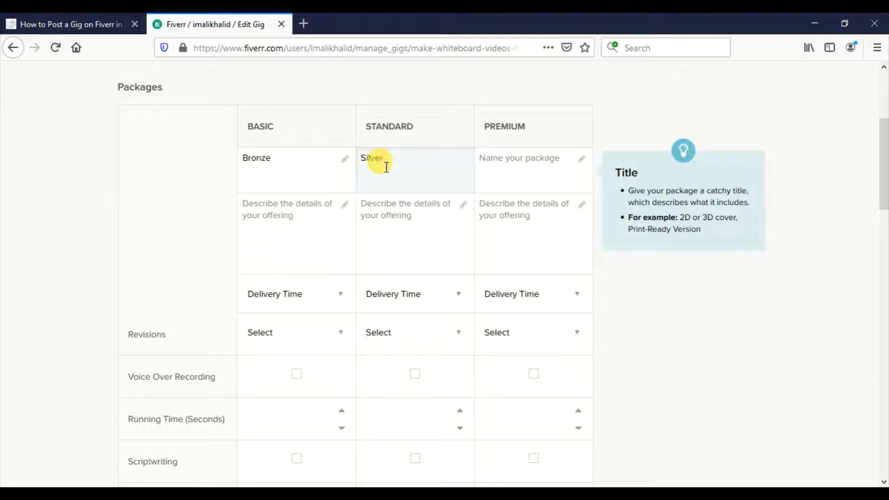
pyautogui.click(492, 165)
pyautogui.write('Gold')
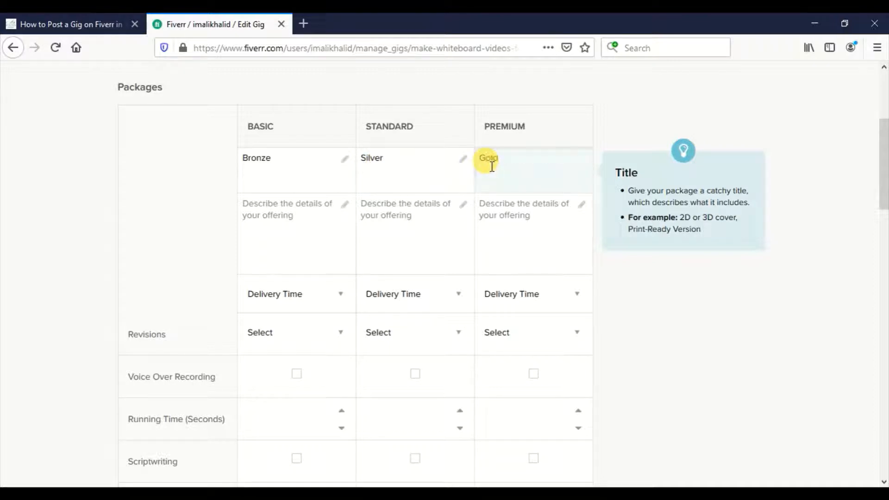
# Describe the Basic package as "1 video of 1 minute" and the Standard package as "1 video of 3 minutes".
pyautogui.click(285, 213)
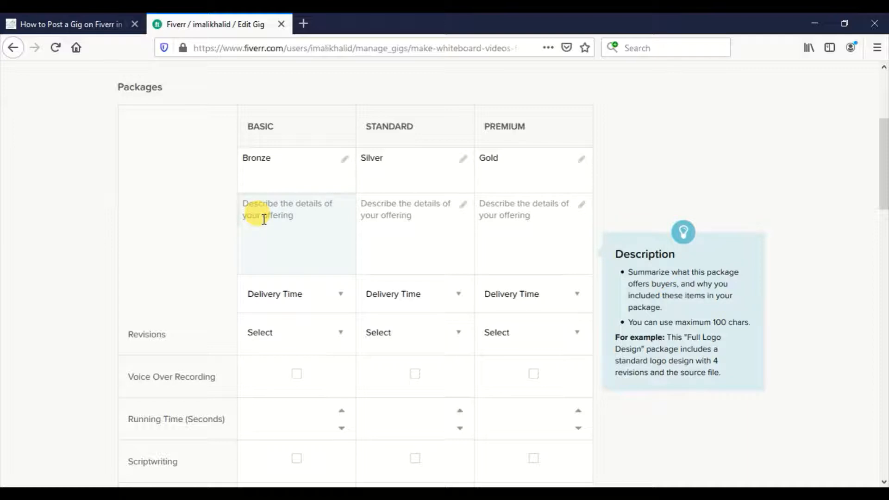
pyautogui.write('1')
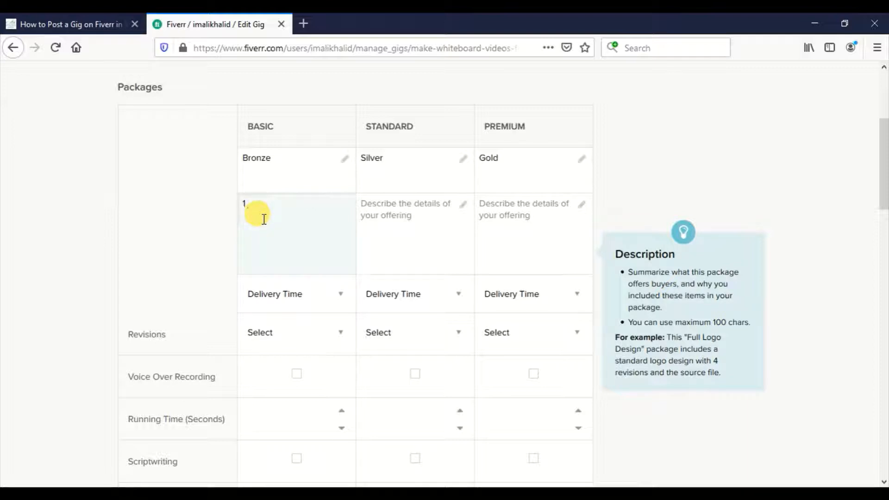
pyautogui.write(' video of 1 minute')
pyautogui.click(406, 212)
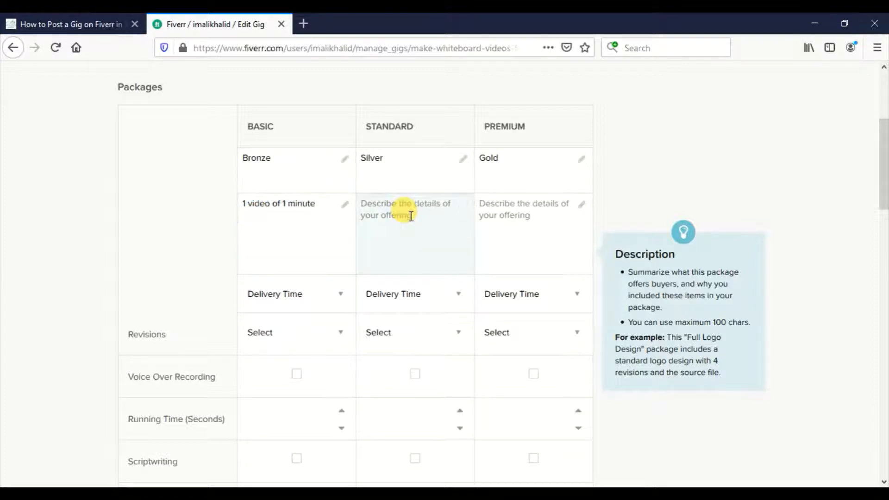
pyautogui.write('1 video ')
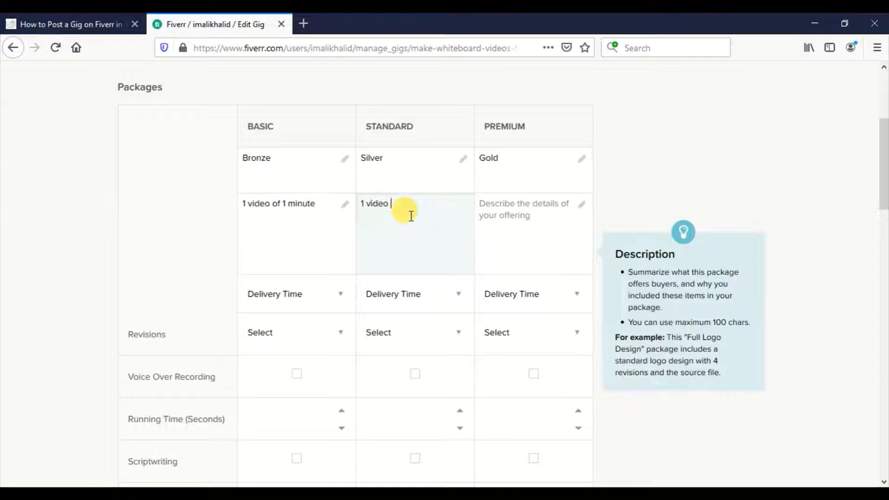
pyautogui.write('of 3 minutes')
# Describe the Premium package as "1 video of 5 minutes with voice over".
pyautogui.click(553, 220)
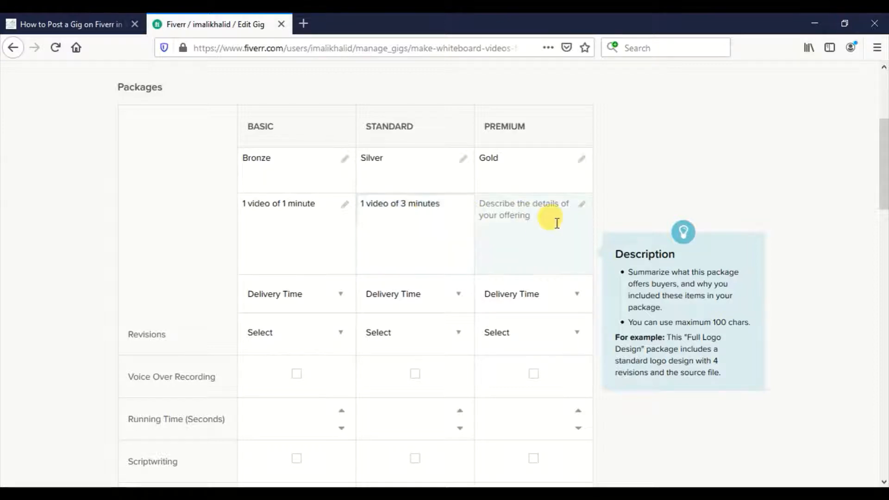
pyautogui.write('1 video o')
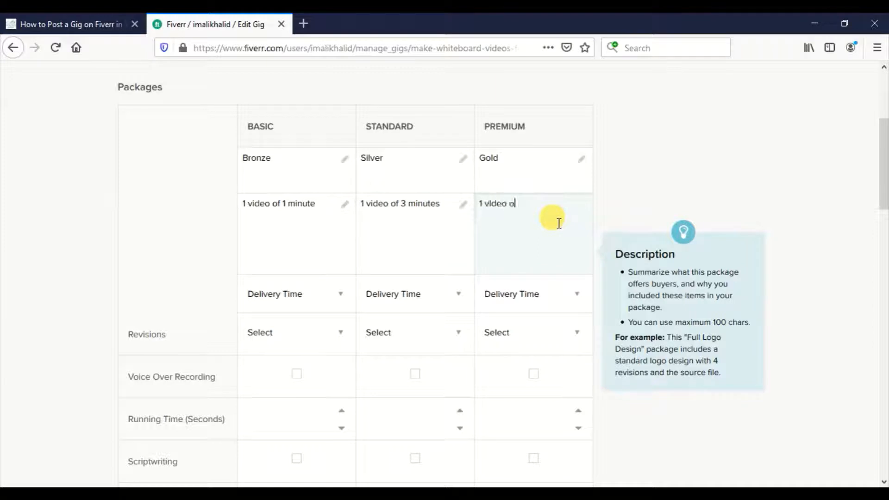
pyautogui.write('f 5 minutes')
pyautogui.press('Return')
pyautogui.write('with voice ')
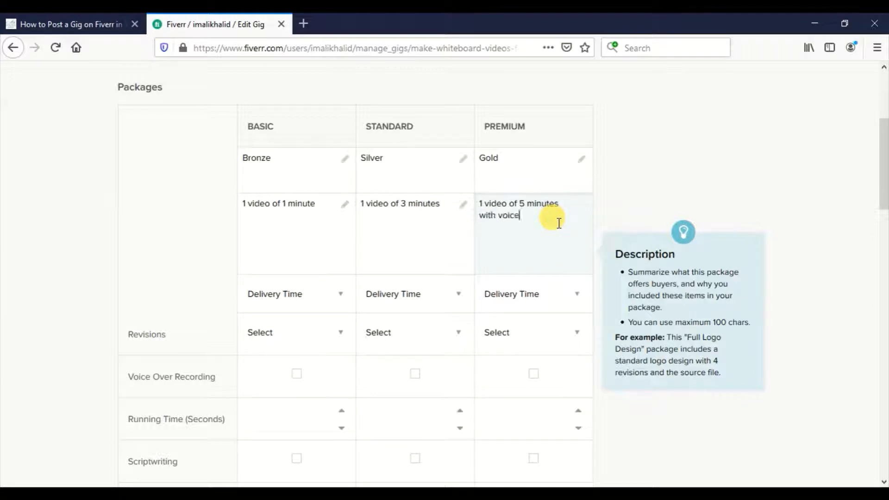
pyautogui.write('over')
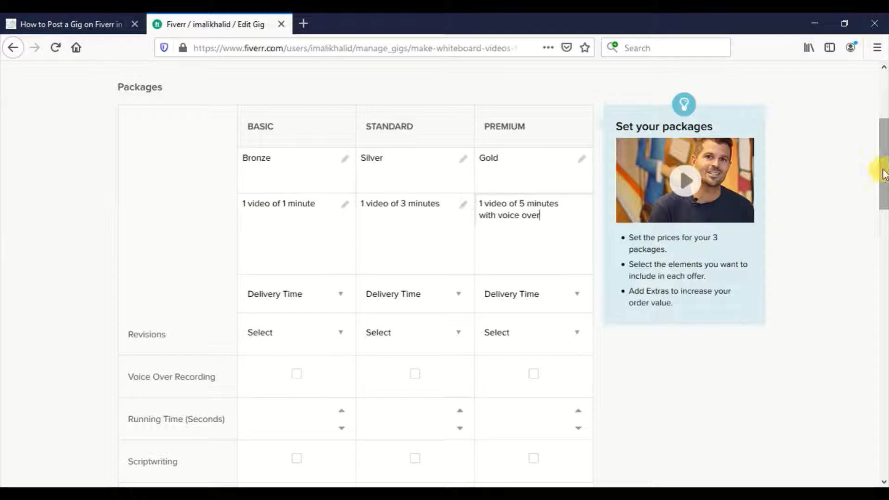
# Set the delivery time to 2 days for Basic, 3 days for Standard and 4 days for Premium.
pyautogui.scroll(-2, 884, 185)
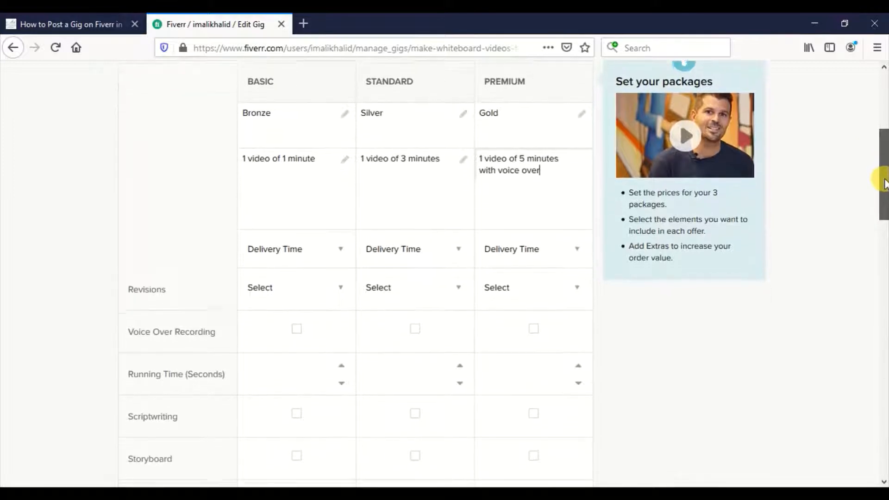
pyautogui.scroll(-2, 882, 182)
pyautogui.click(573, 174)
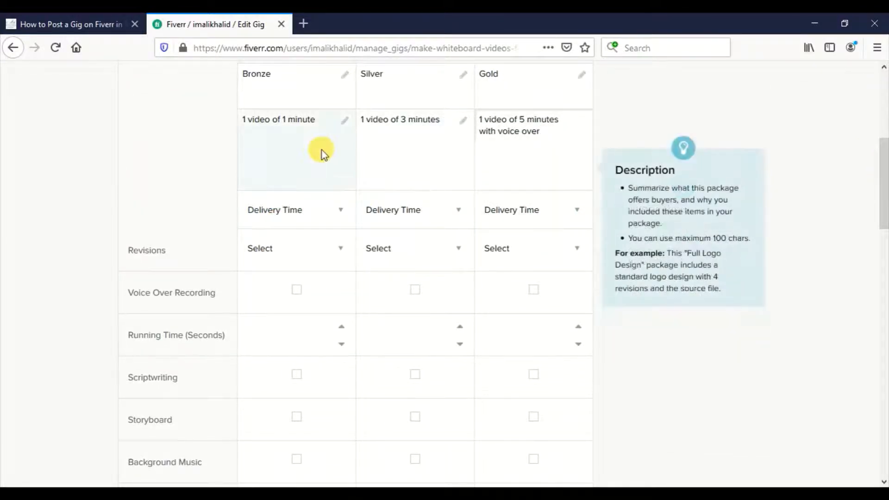
pyautogui.click(296, 216)
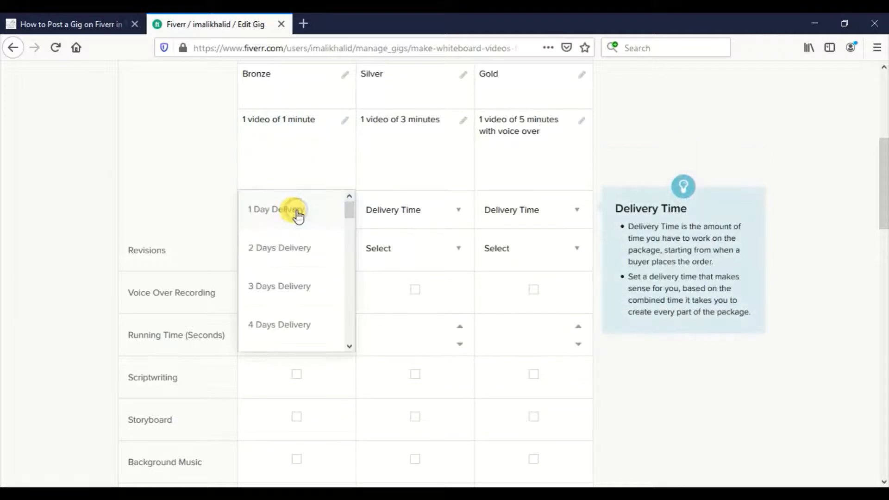
pyautogui.click(290, 248)
pyautogui.click(407, 214)
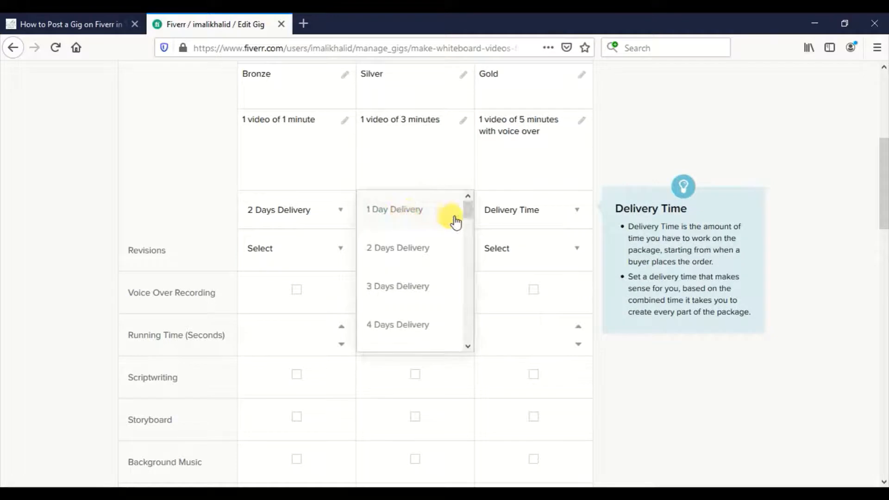
pyautogui.click(415, 286)
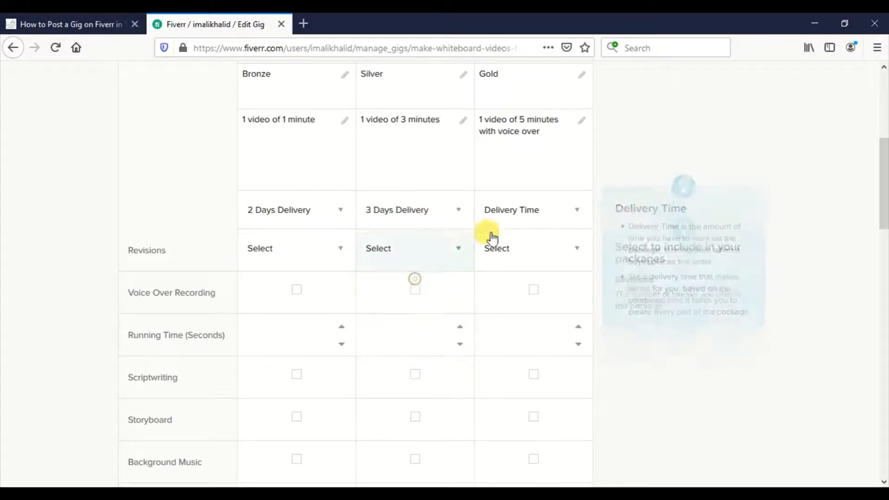
pyautogui.click(519, 214)
pyautogui.click(513, 326)
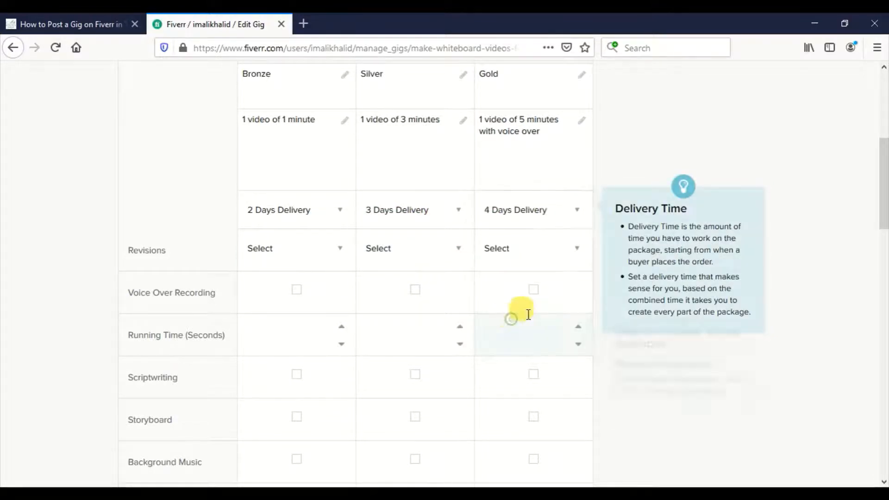
# Set the number of revisions to 1 for Basic, 2 for Standard and 3 for Premium.
pyautogui.moveTo(886, 185); pyautogui.dragTo(884, 153)
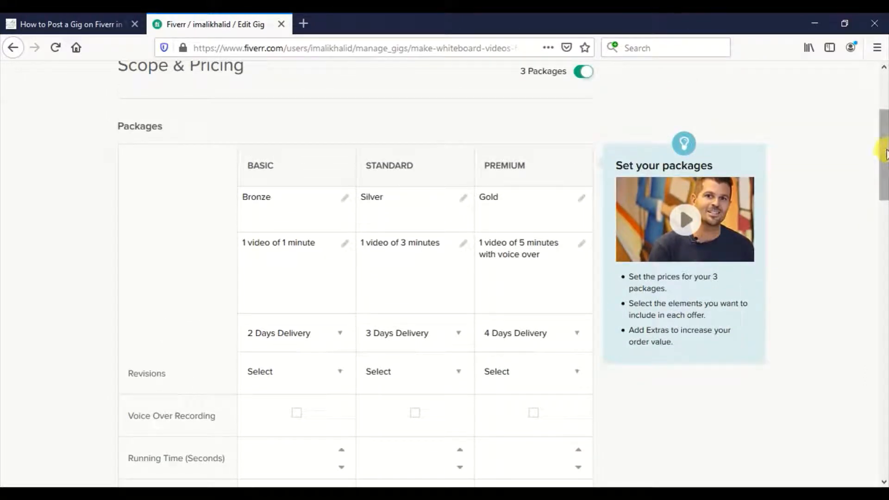
pyautogui.moveTo(885, 153); pyautogui.dragTo(885, 196)
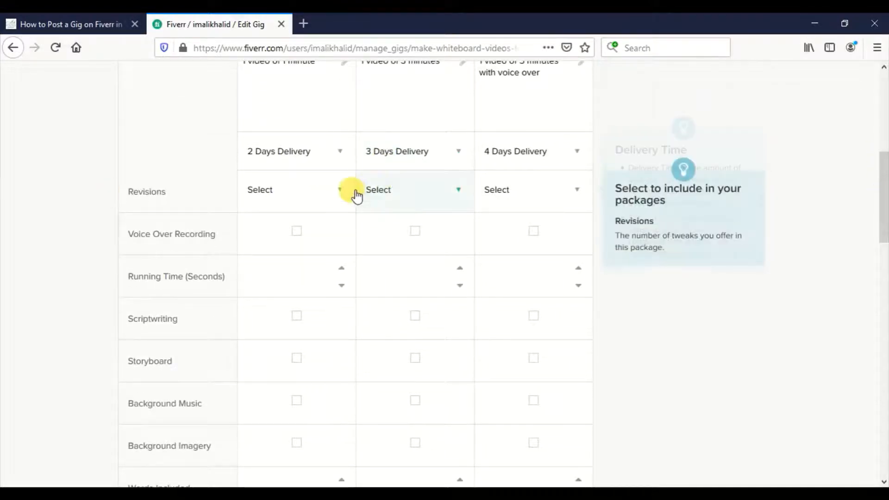
pyautogui.click(307, 203)
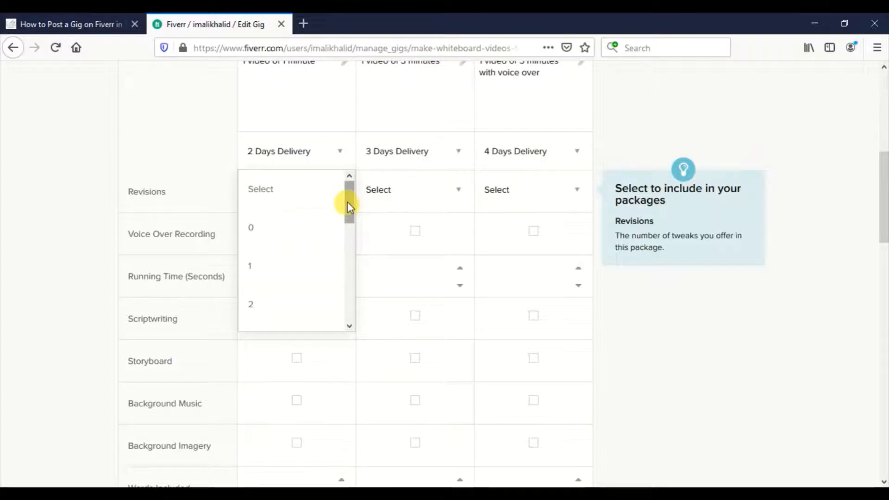
pyautogui.moveTo(347, 202); pyautogui.dragTo(349, 209)
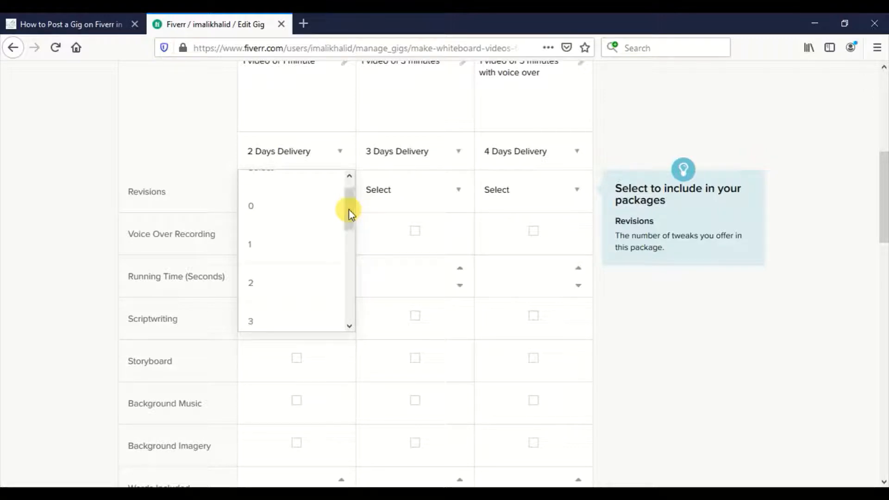
pyautogui.click(284, 238)
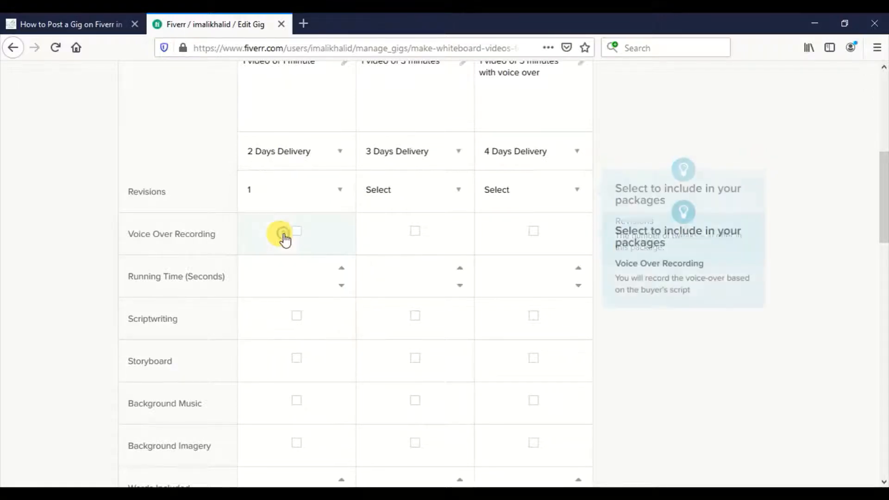
pyautogui.click(408, 198)
pyautogui.click(393, 304)
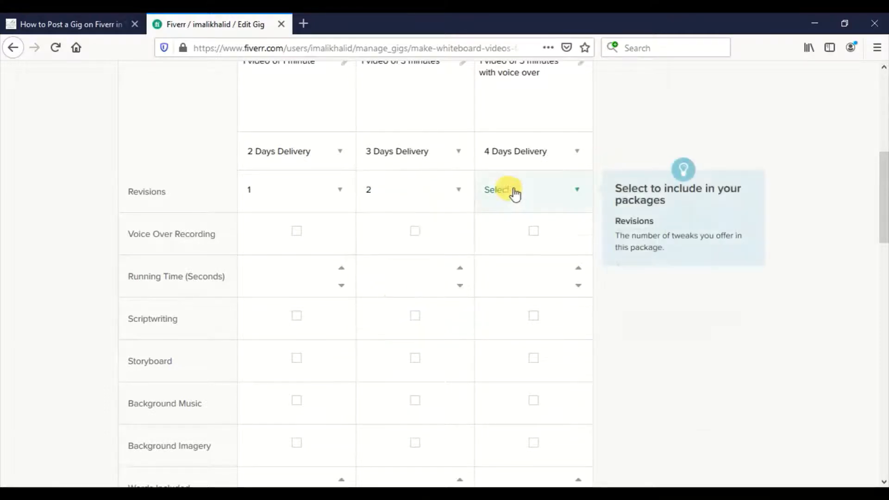
pyautogui.click(520, 190)
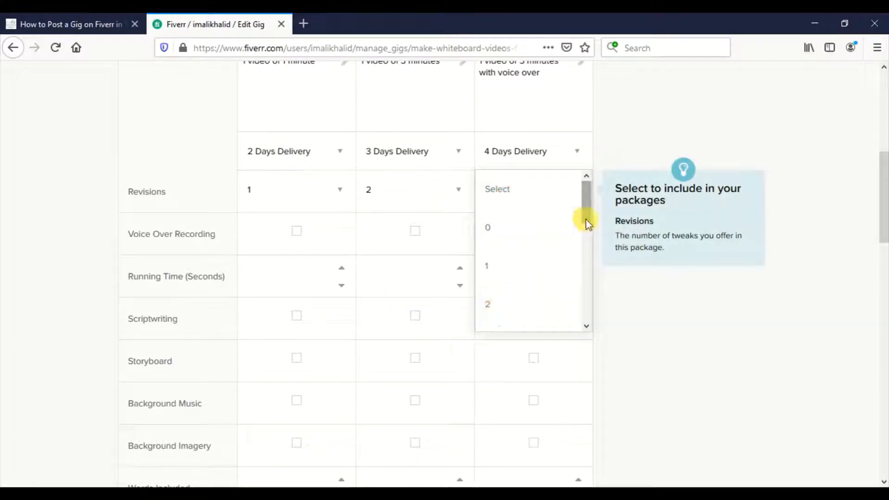
pyautogui.moveTo(586, 220); pyautogui.dragTo(587, 234)
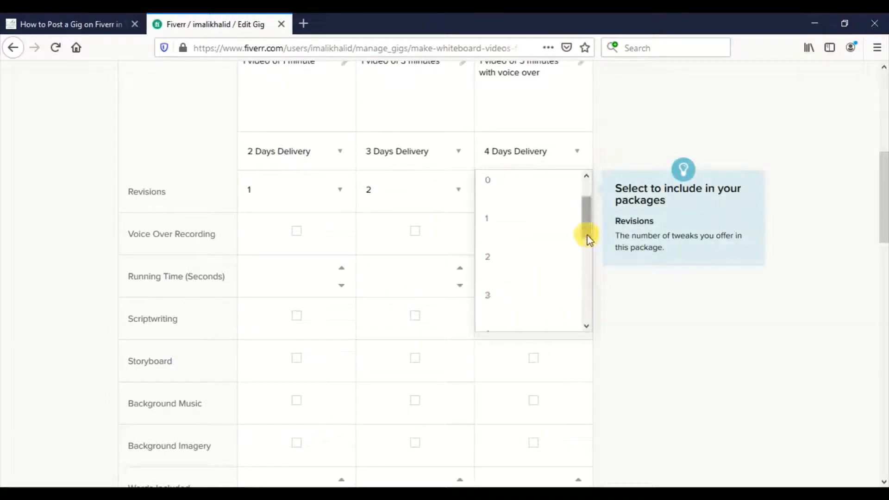
pyautogui.click(530, 300)
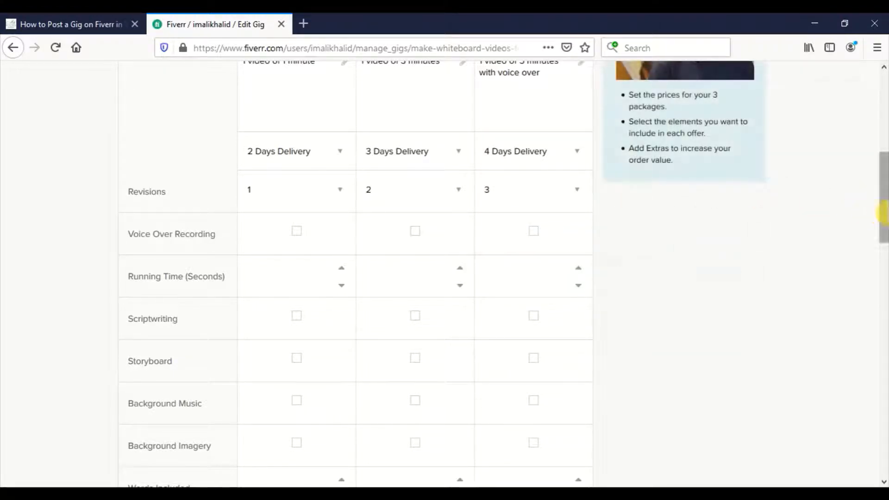
# Include voice over recording in the Premium package and set the Basic, Standard and Premium running times to 60, 120 and 300 seconds.
pyautogui.moveTo(884, 220); pyautogui.dragTo(883, 248)
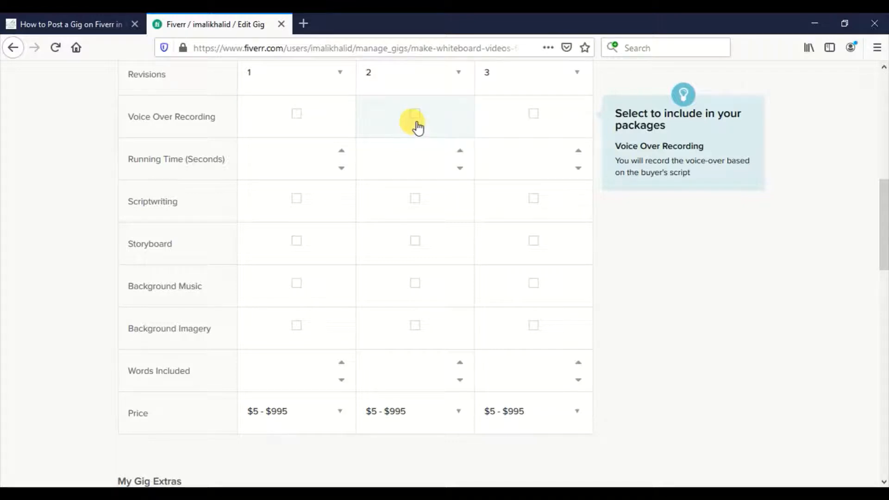
pyautogui.click(533, 114)
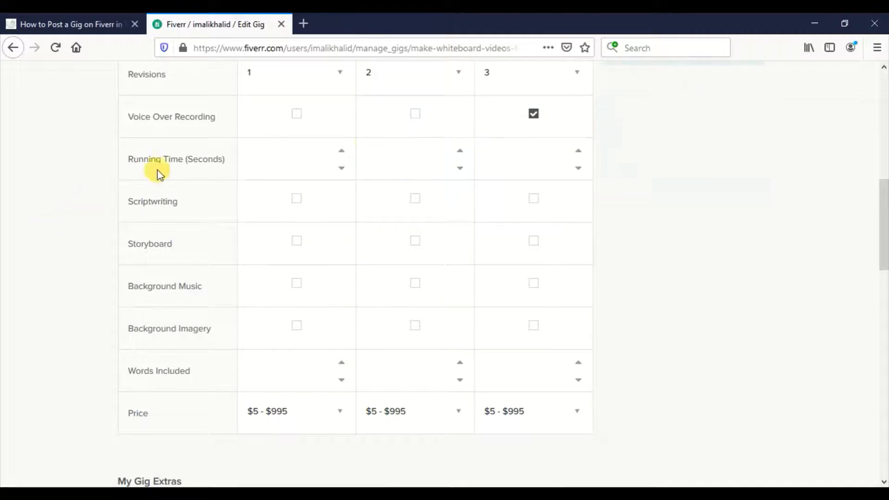
pyautogui.click(280, 153)
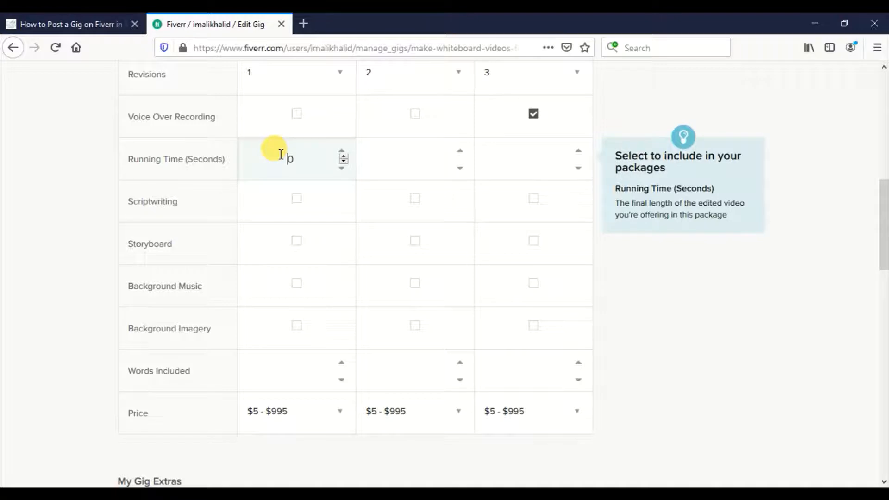
pyautogui.write('60')
pyautogui.click(414, 168)
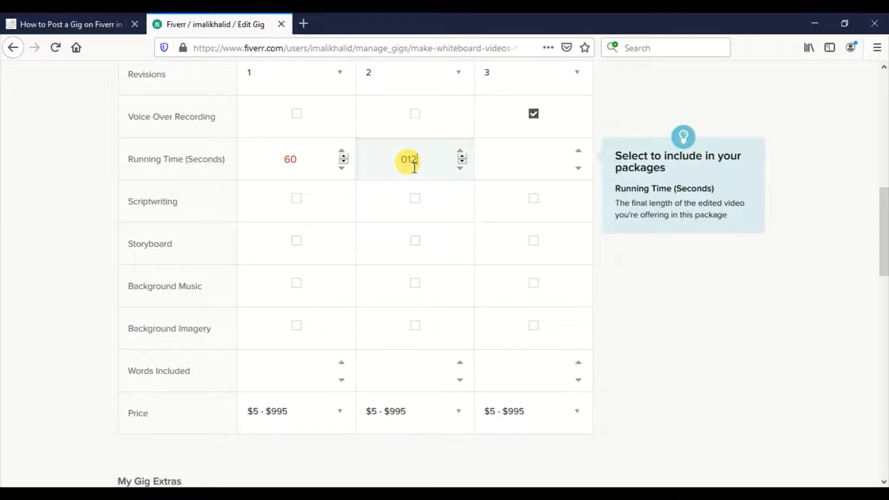
pyautogui.write('0')
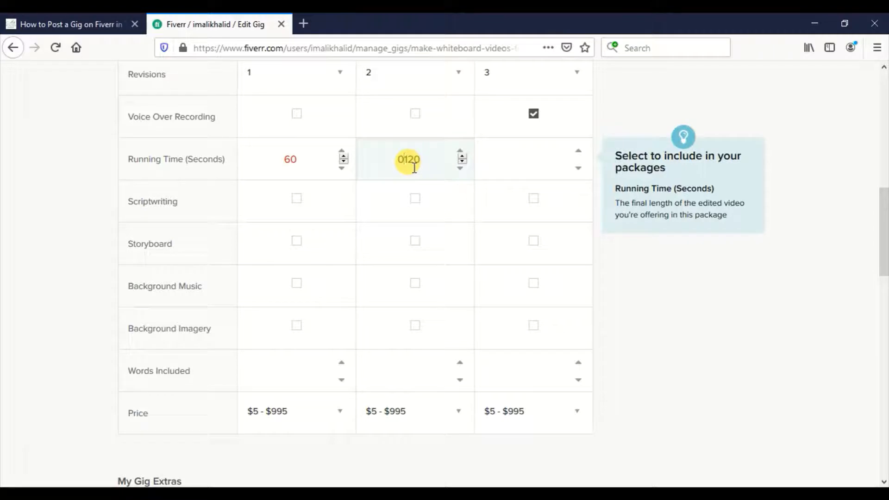
pyautogui.press('BackSpace')
pyautogui.click(520, 164)
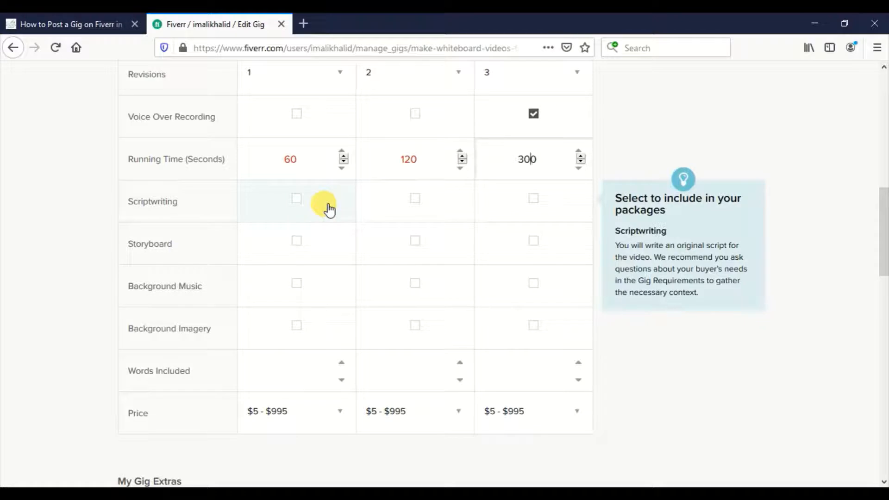
# Include scriptwriting in the Standard and Premium packages and price Basic at $5, Standard at $10 and Premium at $15.
pyautogui.click(413, 198)
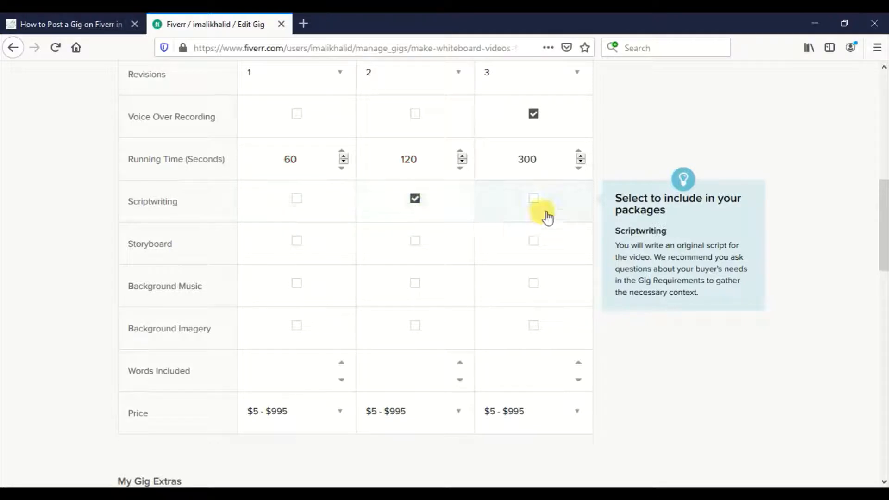
pyautogui.click(534, 201)
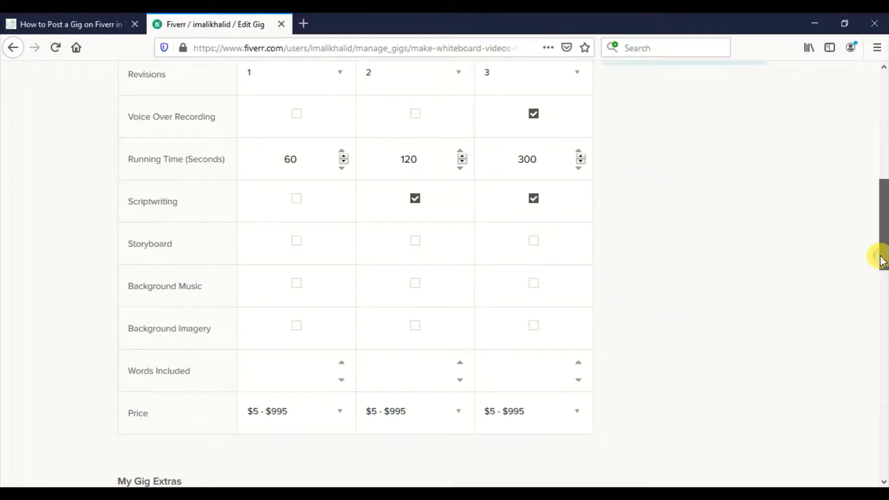
pyautogui.moveTo(882, 254); pyautogui.dragTo(882, 280)
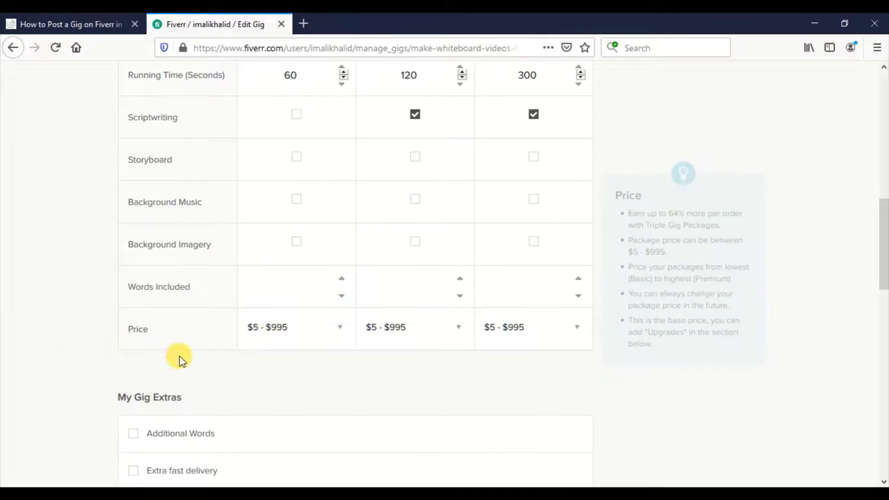
pyautogui.click(300, 340)
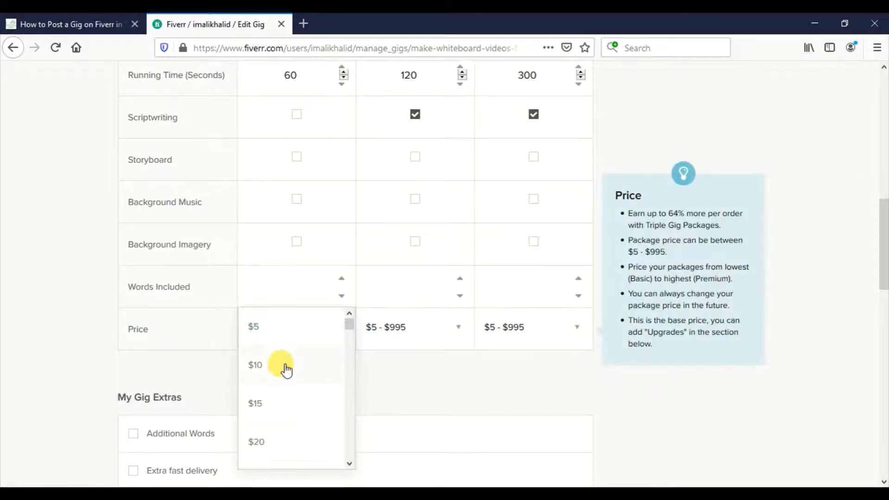
pyautogui.click(279, 337)
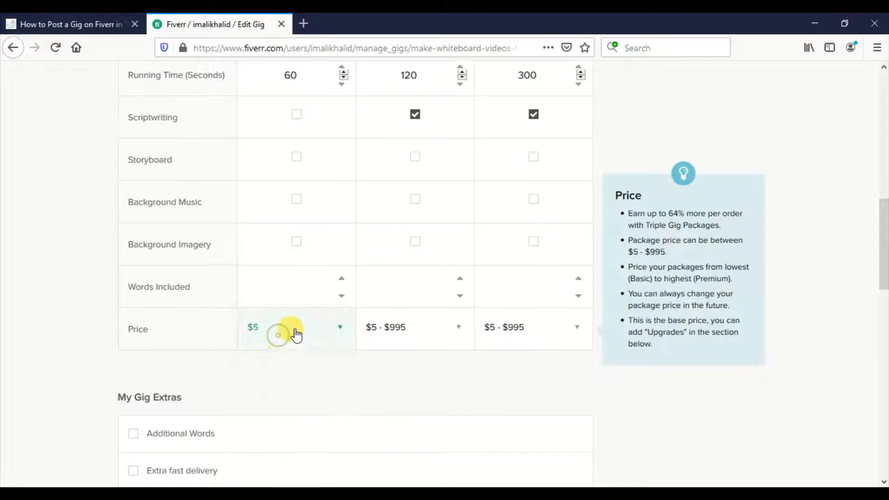
pyautogui.click(383, 333)
pyautogui.click(385, 373)
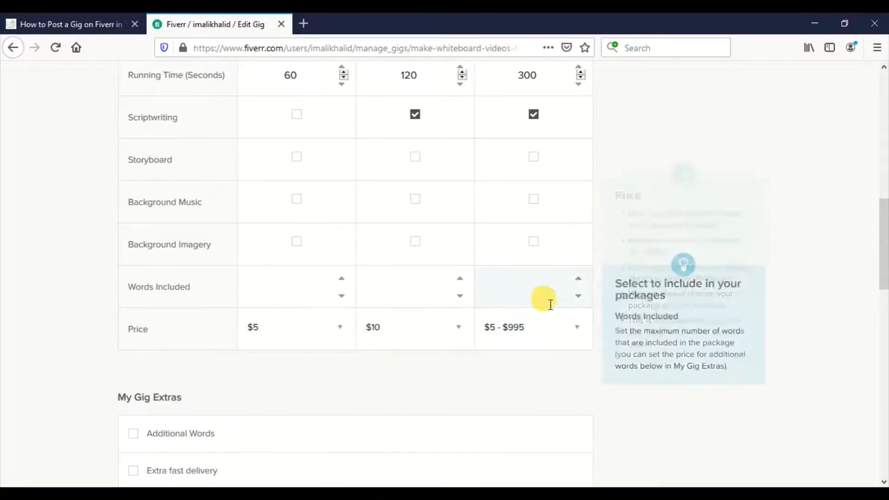
pyautogui.click(528, 329)
pyautogui.click(504, 408)
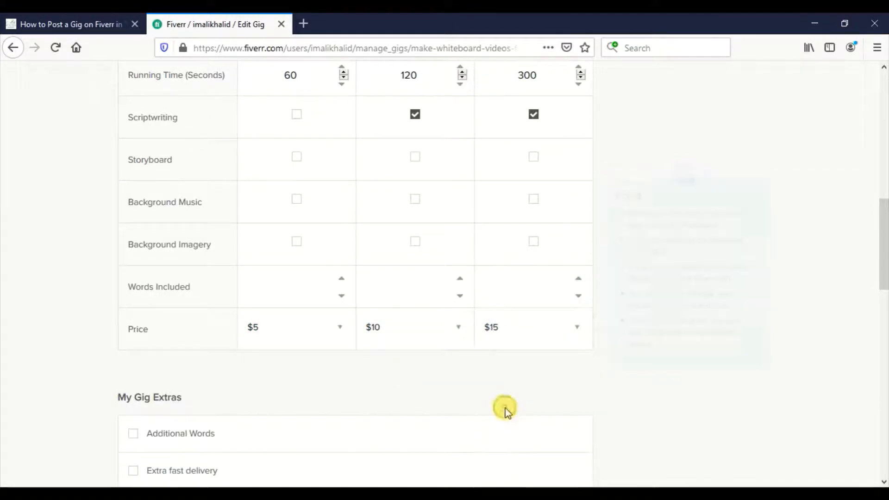
# Add the Additional Words gig extra and charge $5 per additional 100 words for the Basic package.
pyautogui.moveTo(884, 278); pyautogui.dragTo(883, 178)
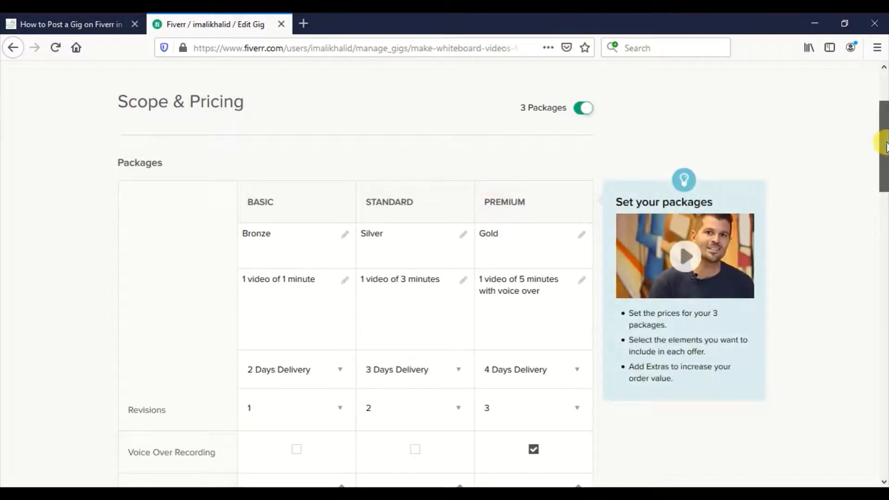
pyautogui.moveTo(885, 144); pyautogui.dragTo(875, 313)
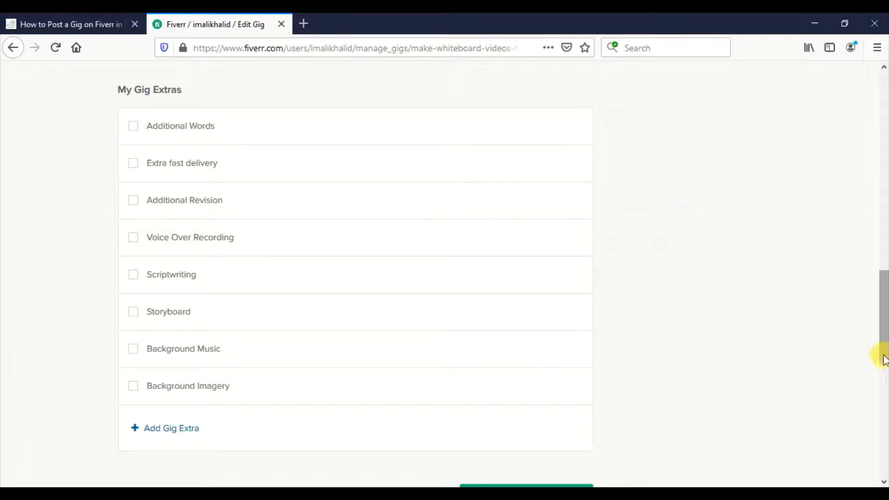
pyautogui.moveTo(884, 356); pyautogui.dragTo(883, 250)
pyautogui.moveTo(883, 285); pyautogui.dragTo(880, 345)
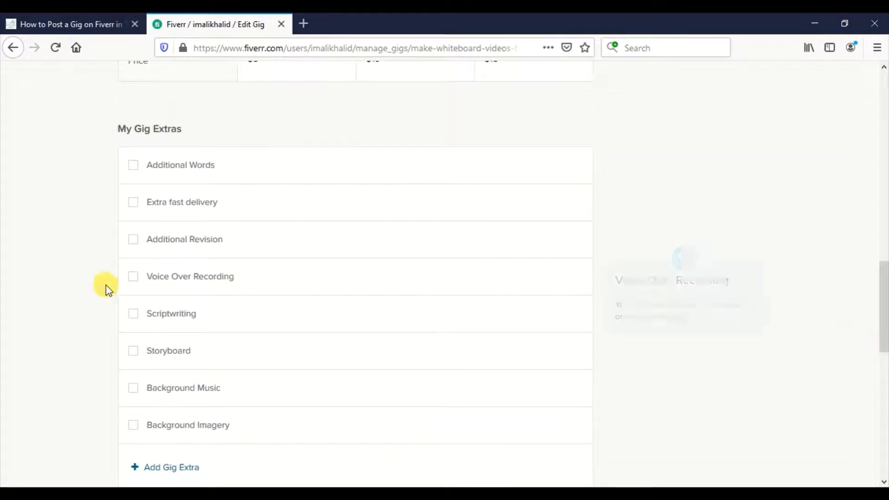
pyautogui.click(133, 166)
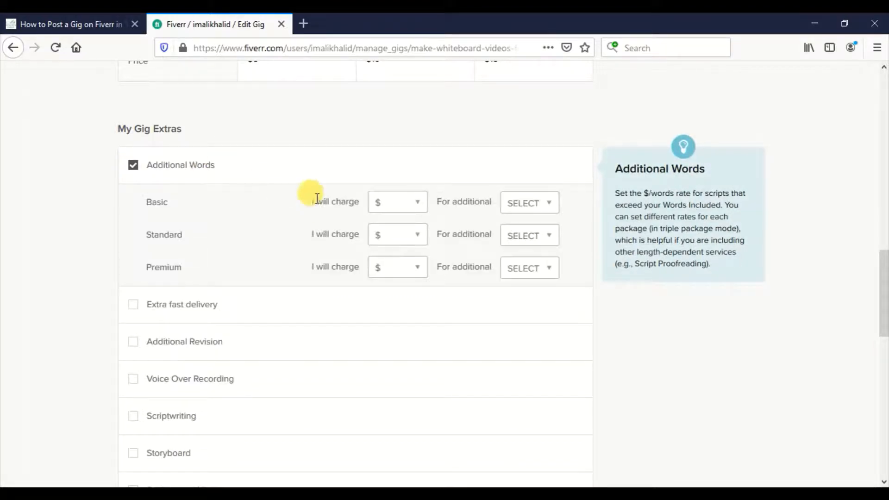
pyautogui.click(397, 212)
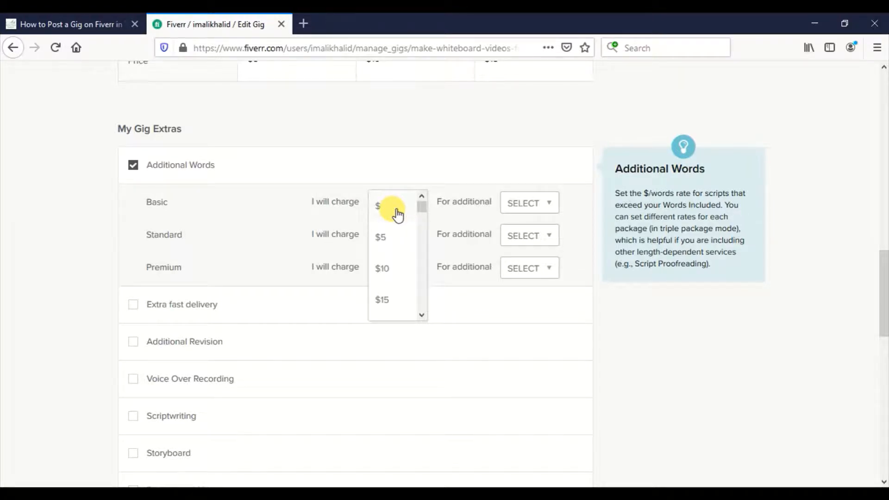
pyautogui.click(389, 237)
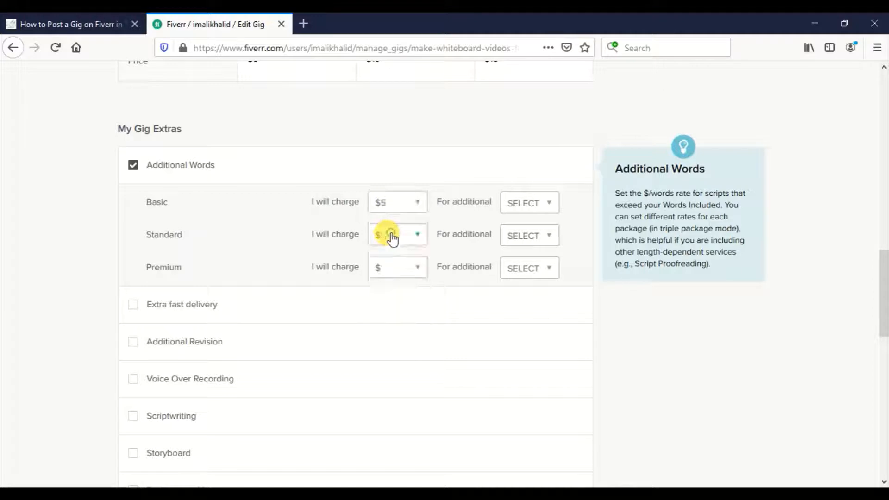
pyautogui.click(536, 201)
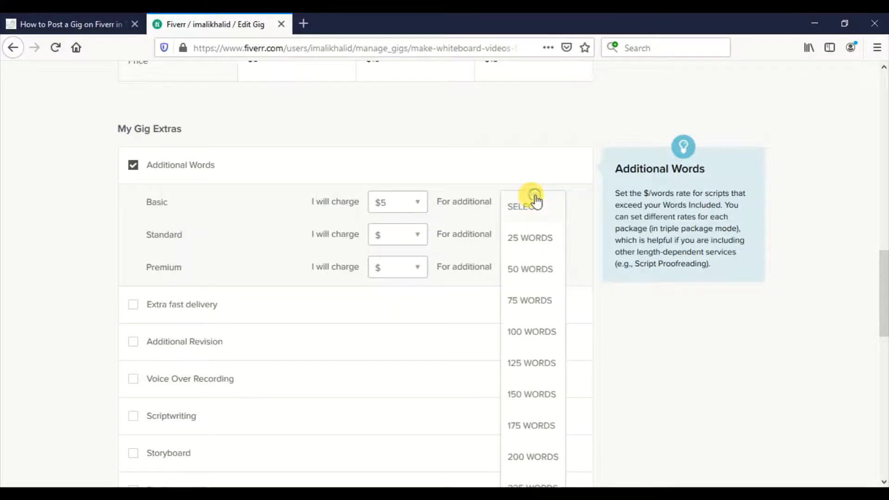
pyautogui.click(533, 328)
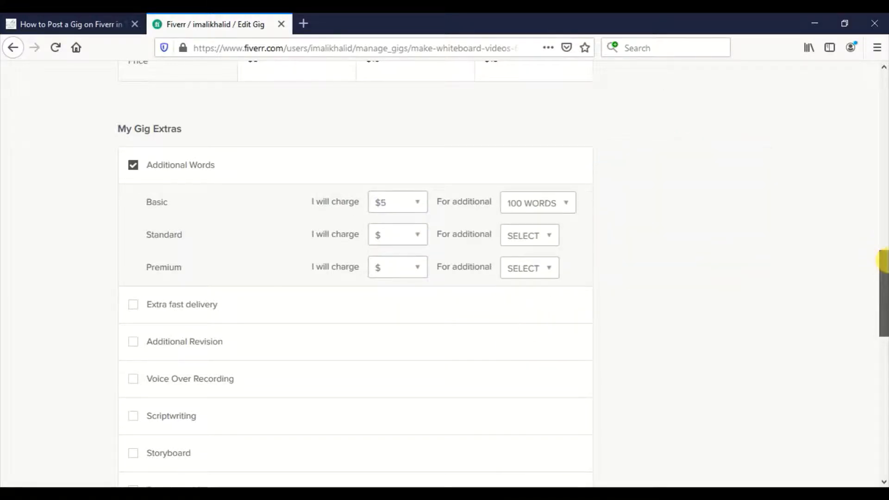
# Add the Extra fast delivery gig extra with 1-day delivery for an extra $10 on Basic, and try to save the pricing and continue.
pyautogui.moveTo(883, 270); pyautogui.dragTo(884, 312)
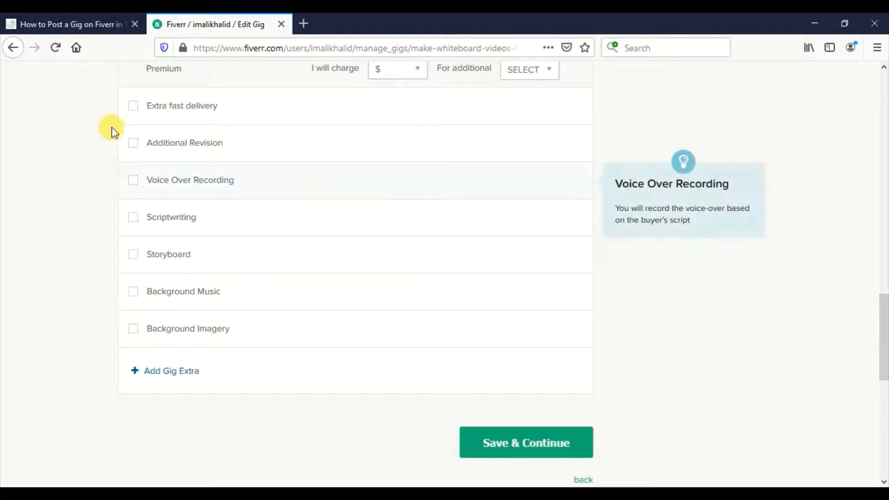
pyautogui.click(133, 106)
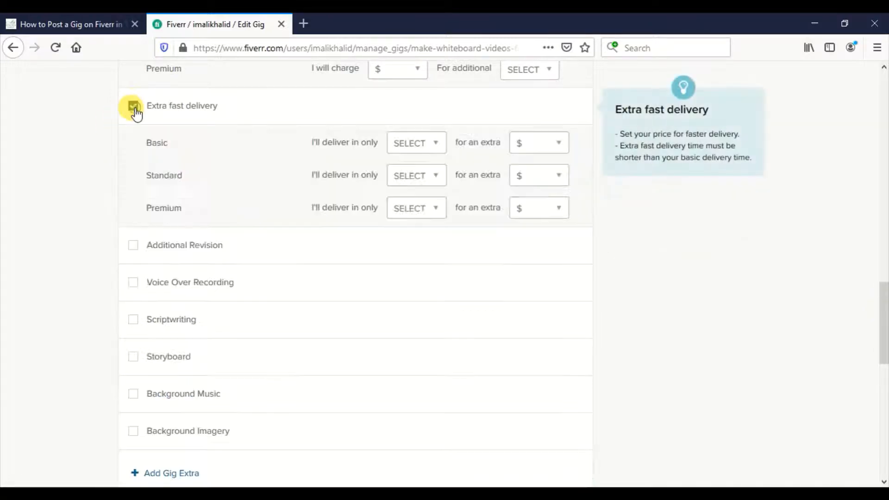
pyautogui.click(424, 149)
pyautogui.click(416, 182)
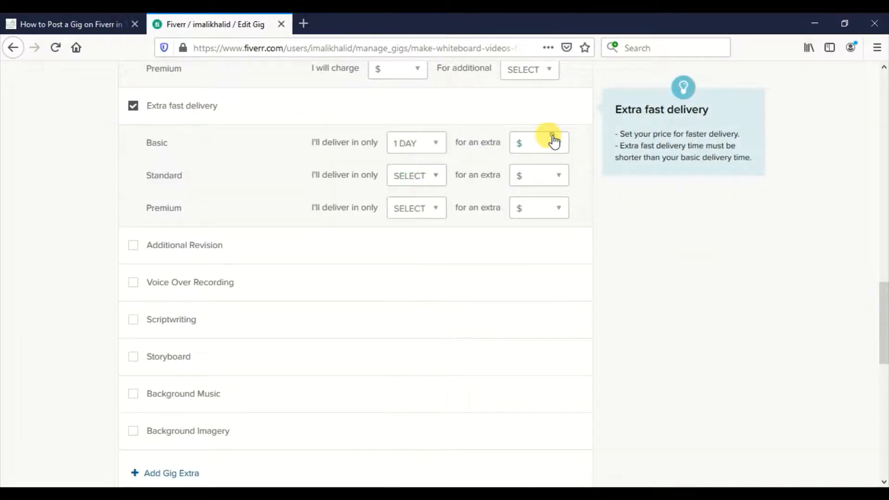
pyautogui.click(551, 140)
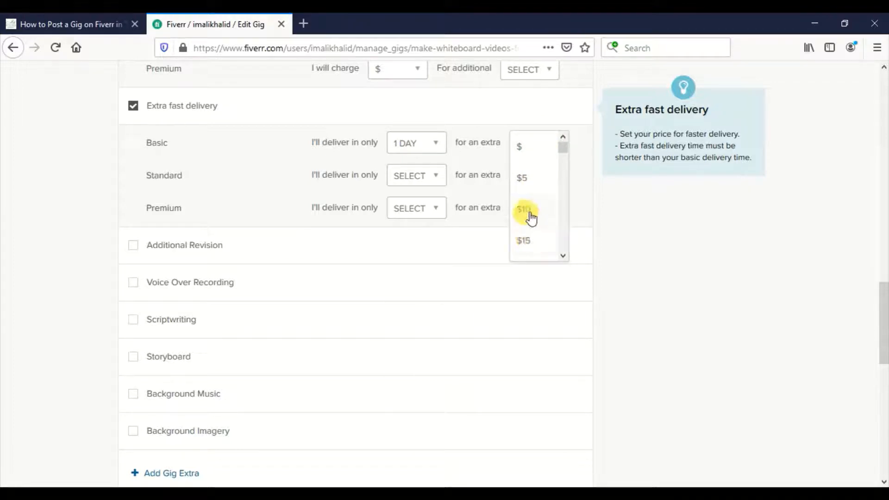
pyautogui.click(529, 212)
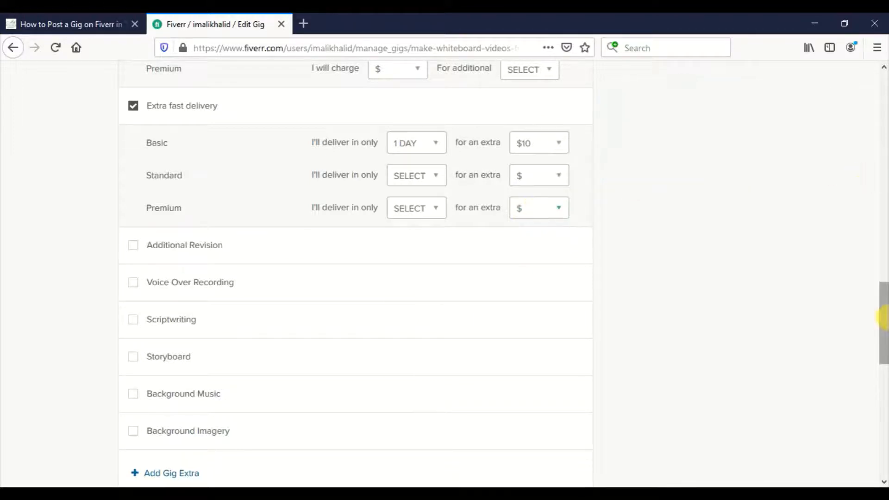
pyautogui.moveTo(884, 317); pyautogui.dragTo(884, 380)
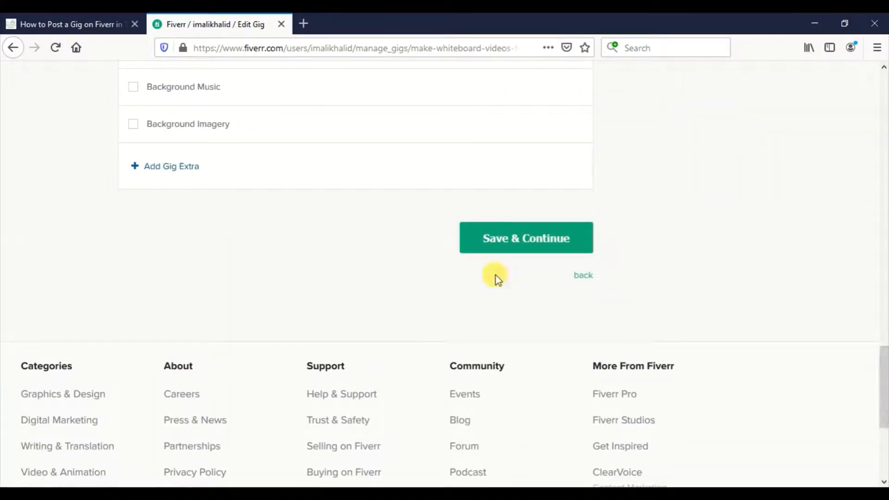
pyautogui.click(541, 238)
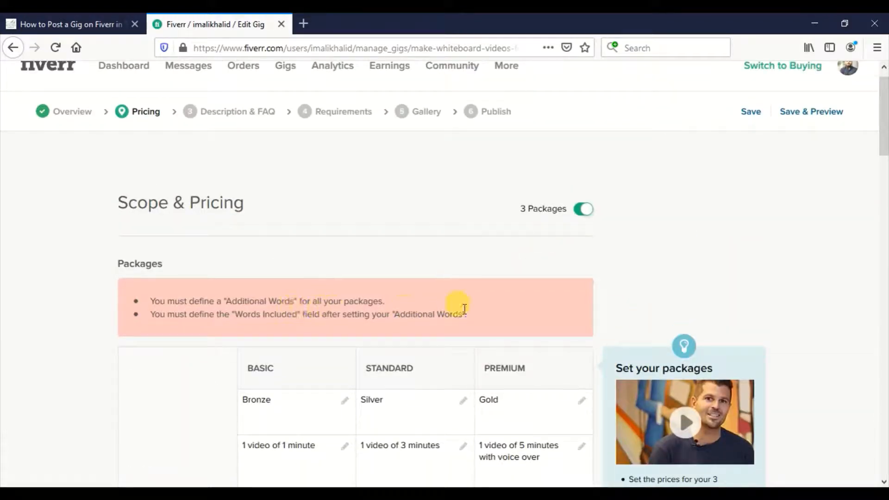
# Set the Standard package's Additional Words extra to $10 for an additional 100 words.
pyautogui.moveTo(885, 130); pyautogui.dragTo(875, 322)
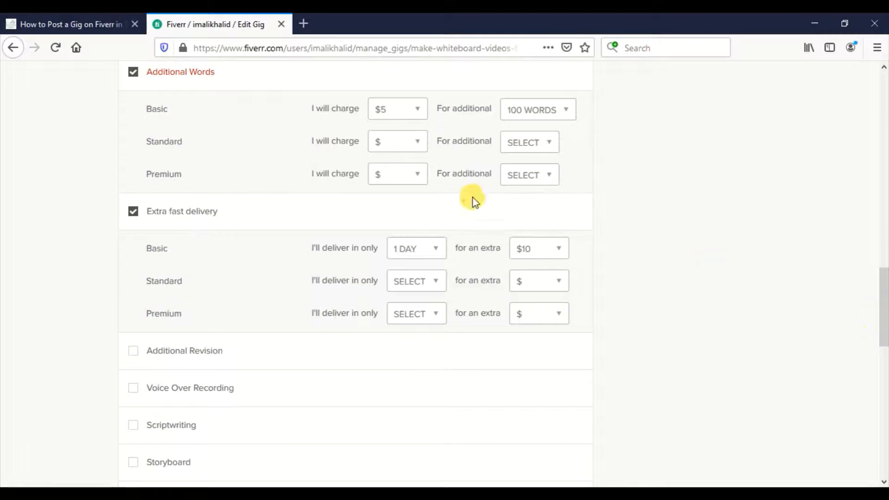
pyautogui.click(407, 150)
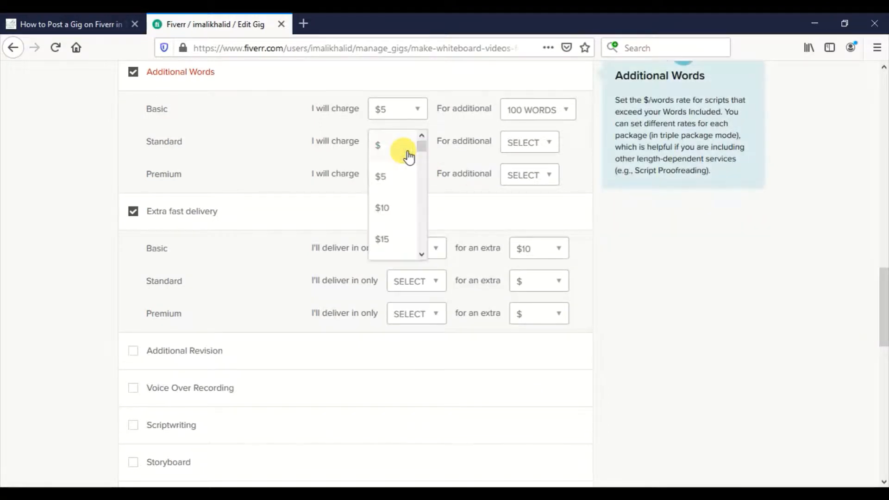
pyautogui.click(390, 208)
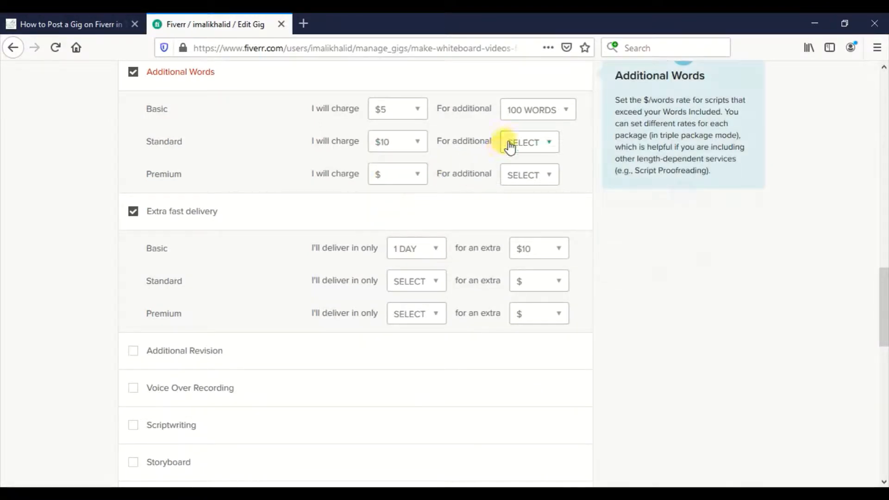
pyautogui.click(513, 143)
pyautogui.click(527, 273)
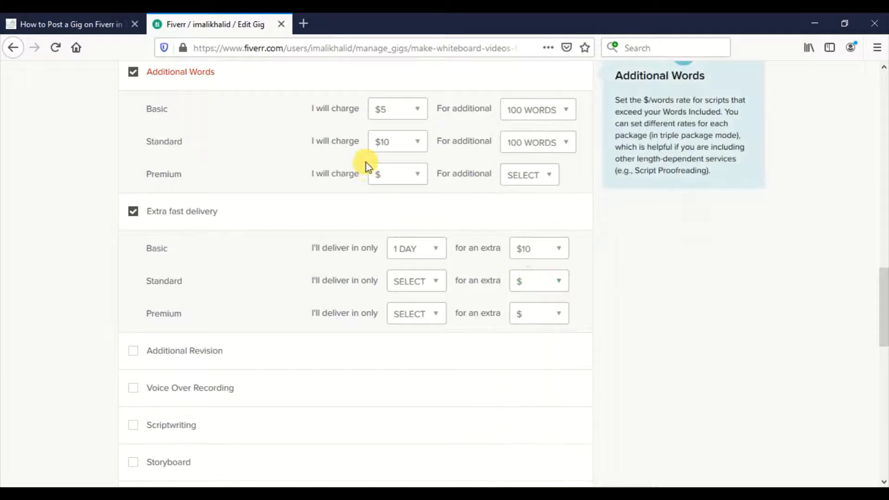
# Set the Premium package's Additional Words extra to $15 for an additional 150 words.
pyautogui.click(382, 177)
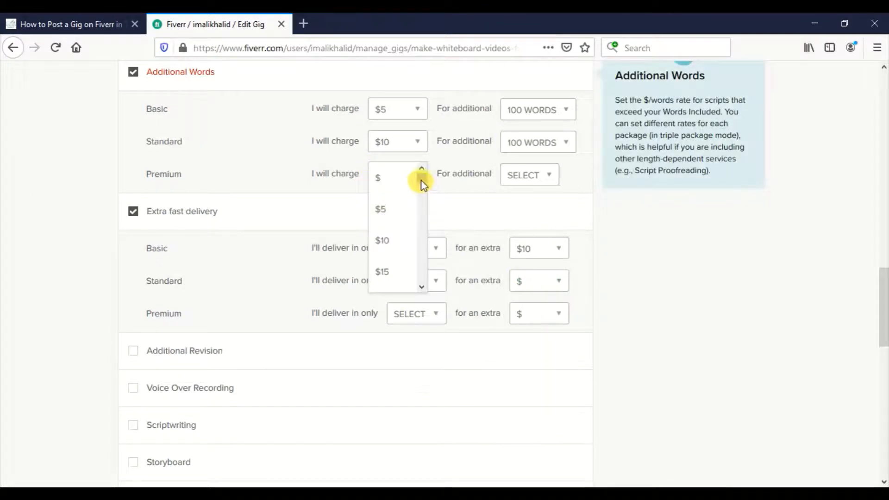
pyautogui.moveTo(421, 180); pyautogui.dragTo(422, 188)
pyautogui.scroll(-1, 421, 188)
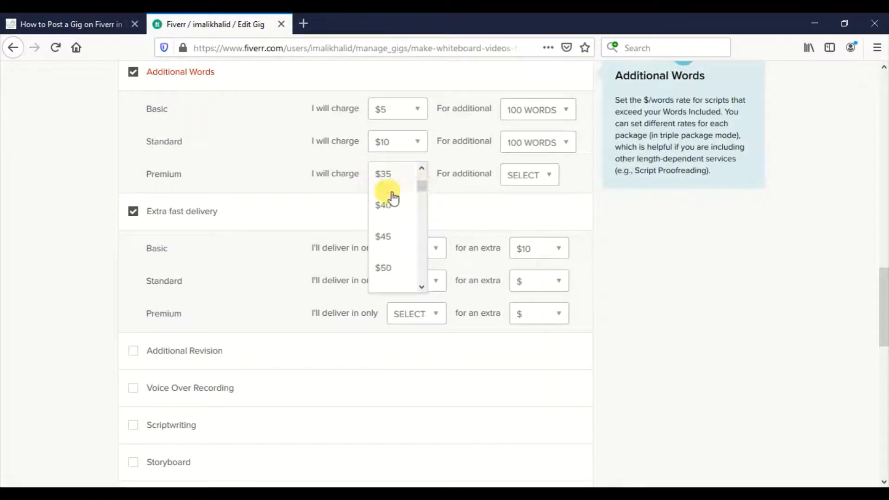
pyautogui.moveTo(420, 186); pyautogui.dragTo(418, 174)
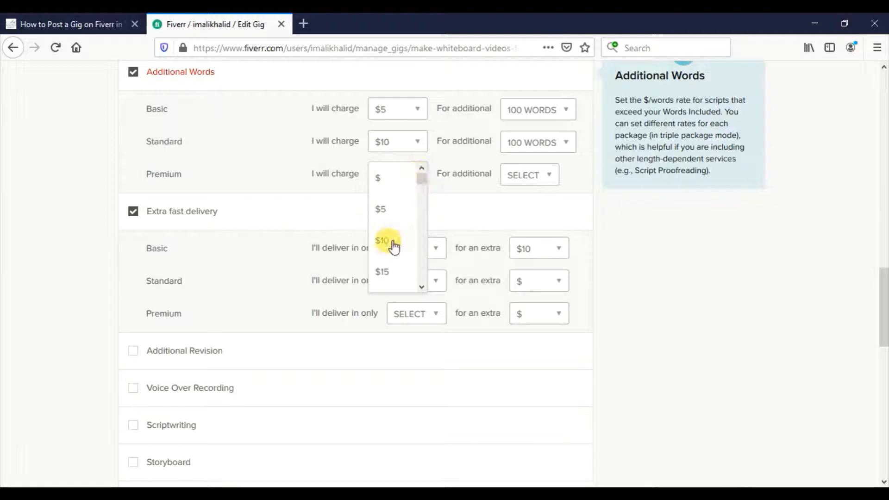
pyautogui.click(393, 266)
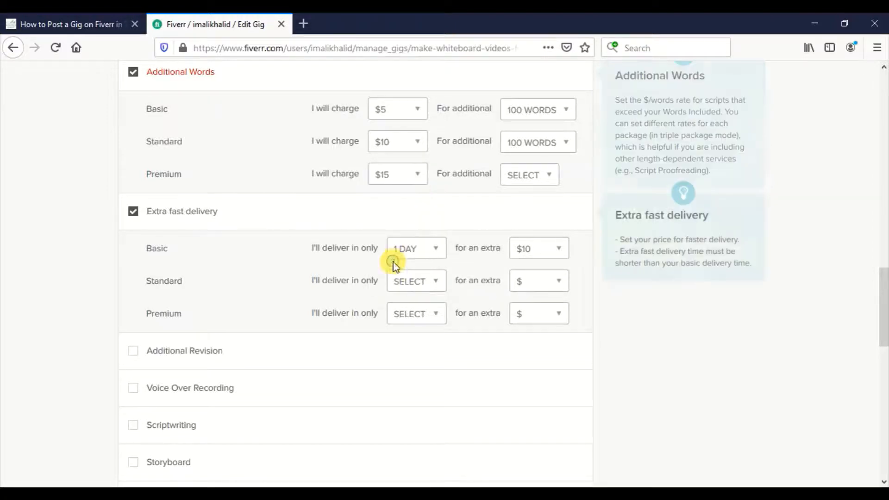
pyautogui.click(547, 173)
pyautogui.click(532, 366)
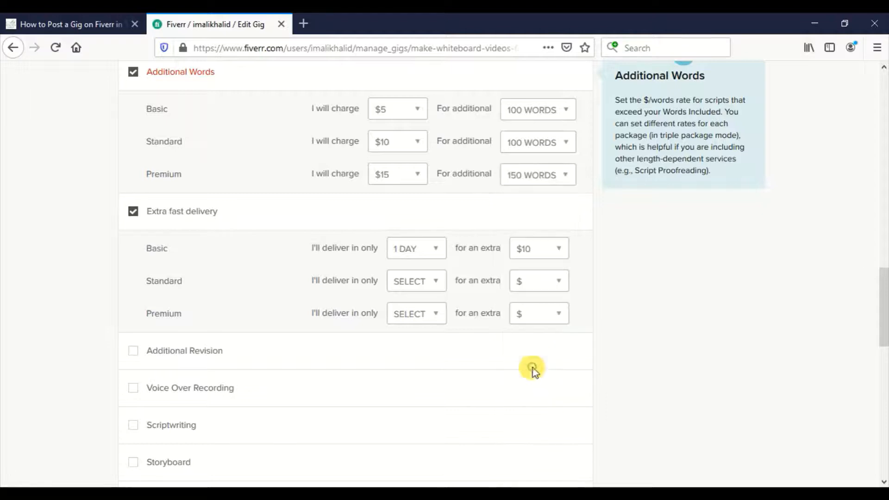
# Set the Standard package's Extra fast delivery extra to 2 days for an extra $10.
pyautogui.click(417, 280)
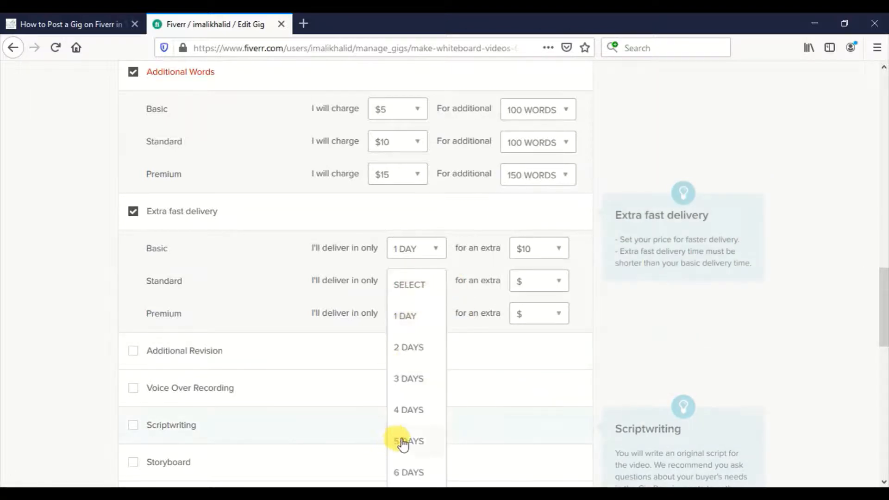
pyautogui.click(409, 348)
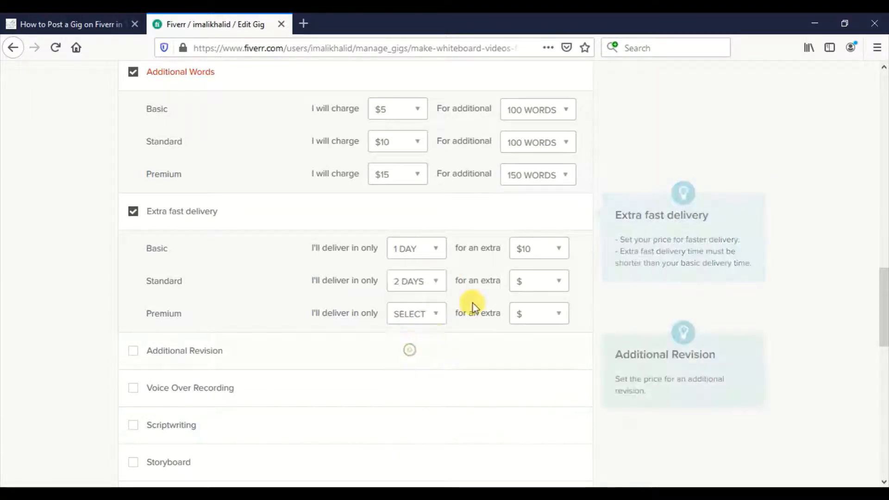
pyautogui.click(535, 281)
pyautogui.click(521, 317)
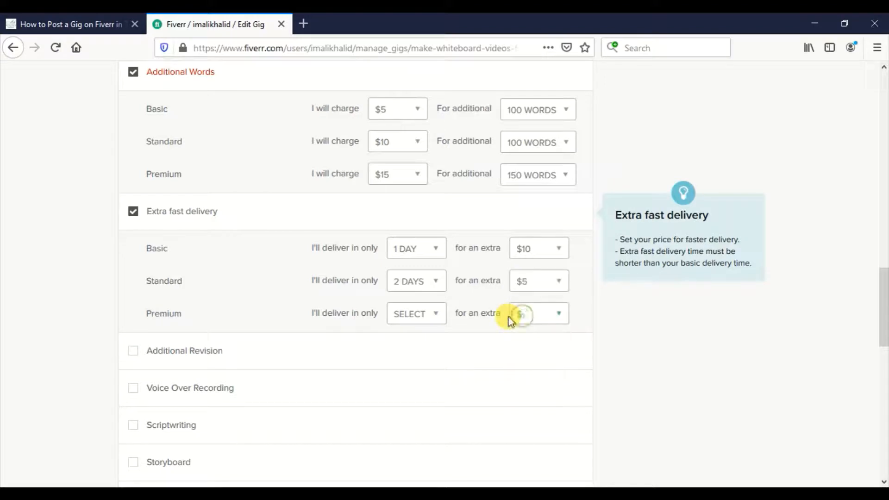
pyautogui.click(548, 286)
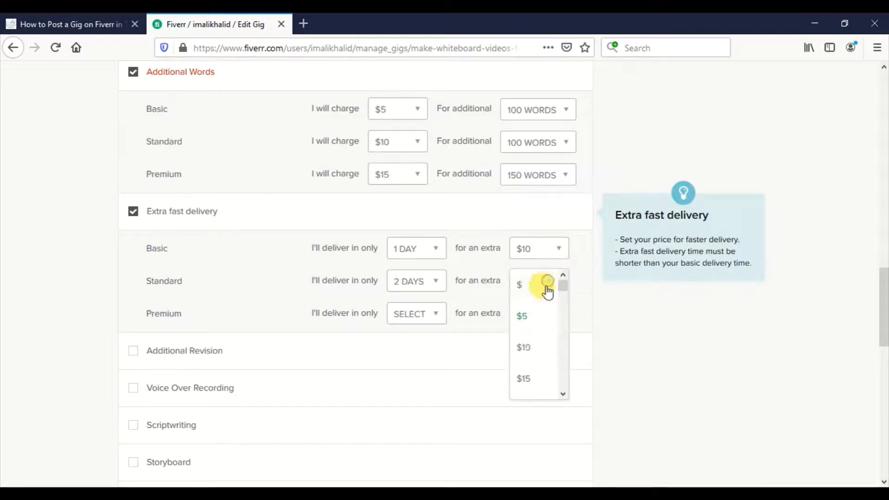
pyautogui.click(526, 356)
# Change the Basic package's Extra fast delivery price to an extra $5.
pyautogui.click(431, 320)
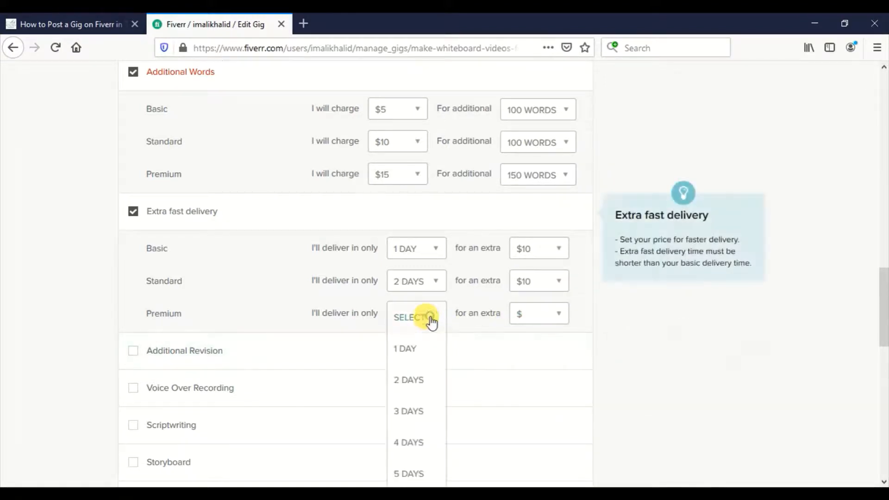
pyautogui.click(525, 262)
pyautogui.click(523, 285)
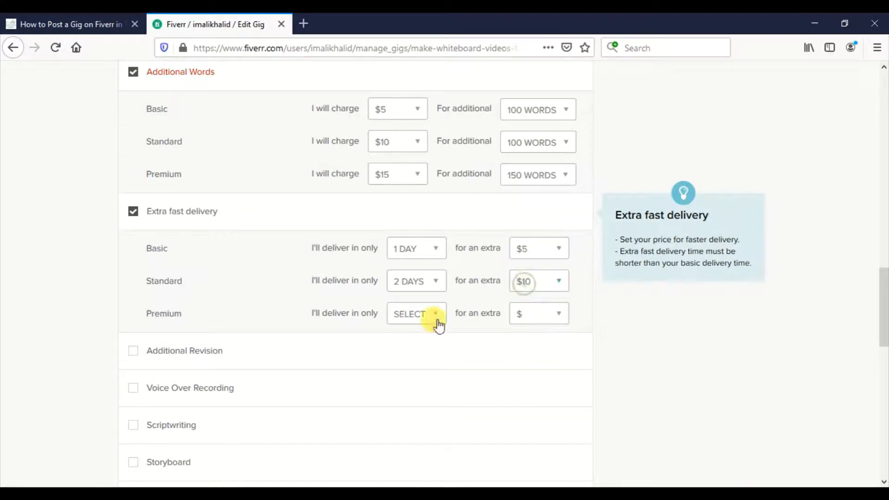
# Set the Premium package's Extra fast delivery extra to 3 days for an extra $15.
pyautogui.click(409, 318)
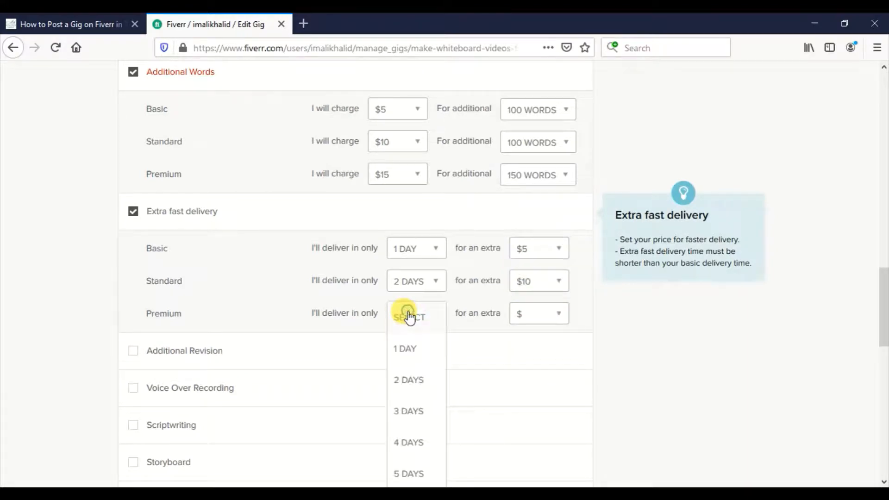
pyautogui.click(409, 410)
pyautogui.click(537, 312)
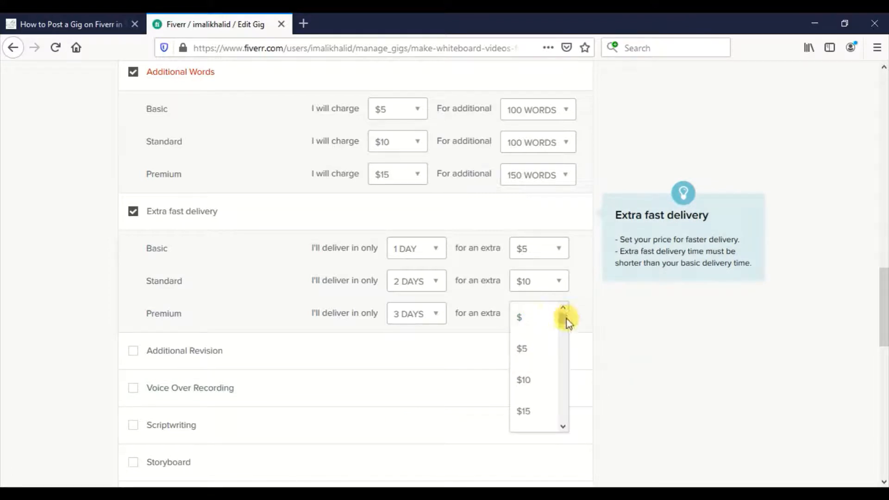
pyautogui.scroll(-1, 566, 317)
pyautogui.click(524, 379)
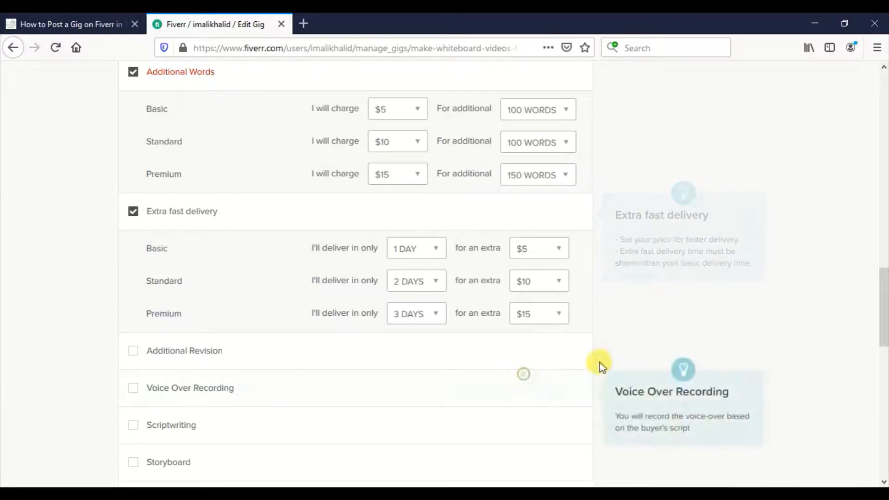
# Set the package delivery time to 4 Days Delivery for Standard and 5 Days Delivery for Premium.
pyautogui.moveTo(884, 292); pyautogui.dragTo(883, 162)
pyautogui.moveTo(458, 227)
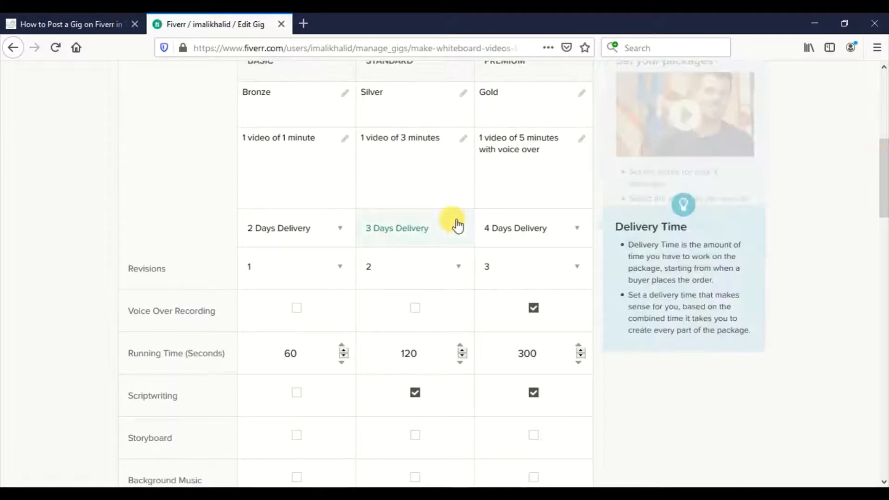
pyautogui.click(424, 243)
pyautogui.scroll(5, 521, 234)
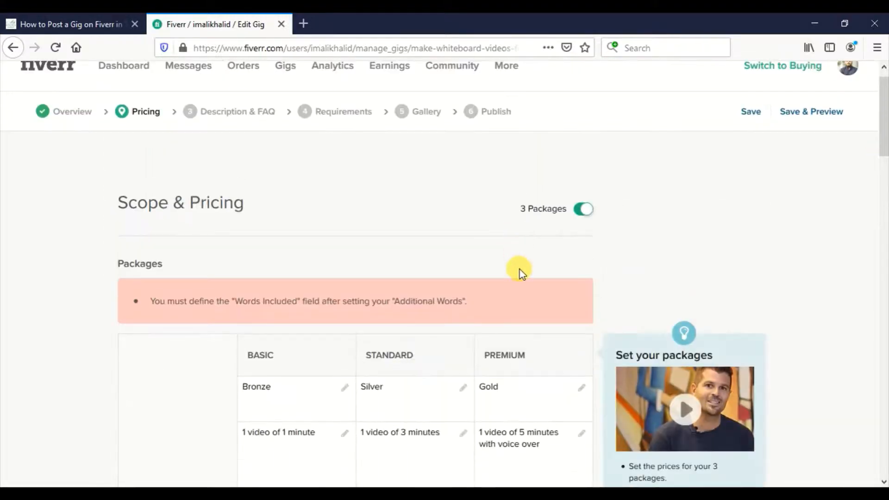
pyautogui.moveTo(884, 146); pyautogui.dragTo(866, 201)
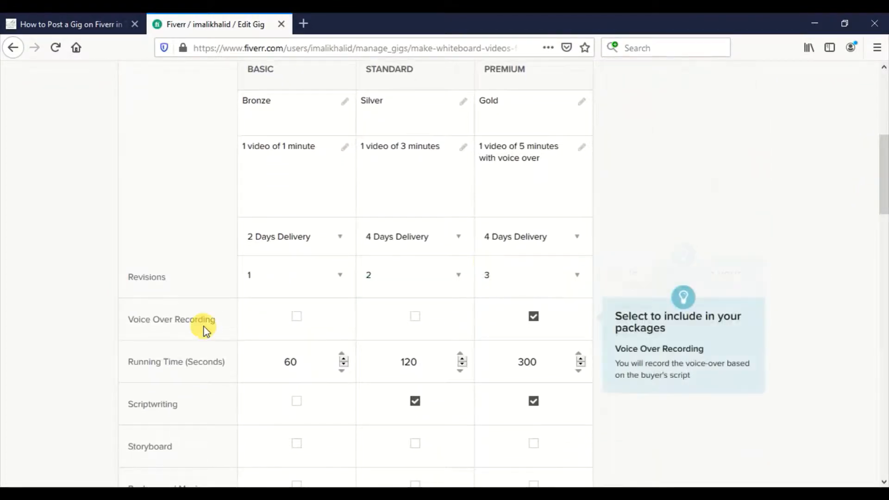
pyautogui.click(510, 240)
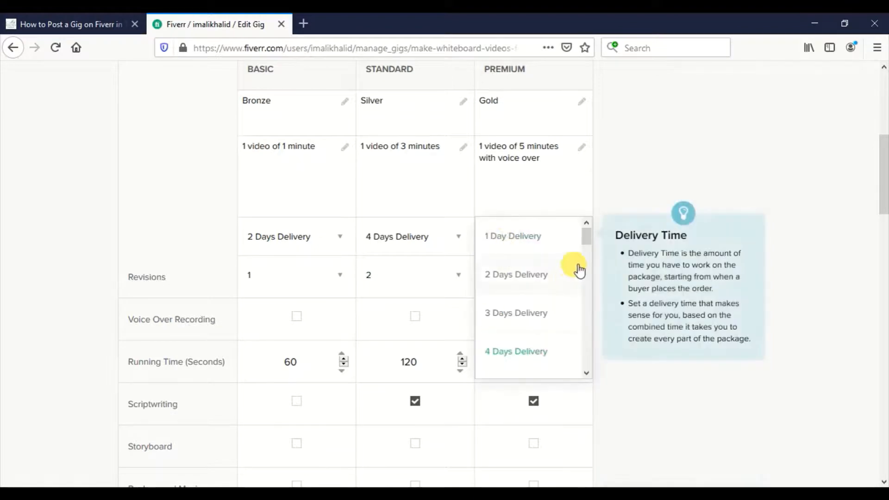
pyautogui.moveTo(585, 242); pyautogui.dragTo(587, 255)
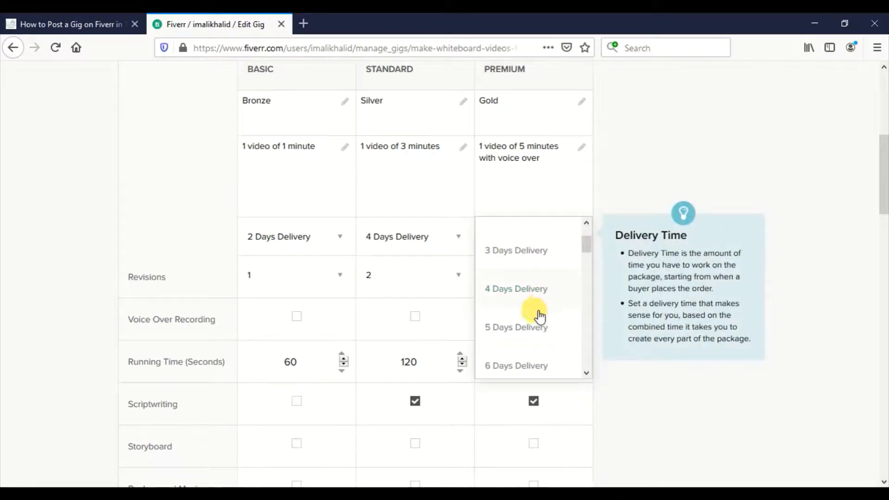
pyautogui.click(531, 329)
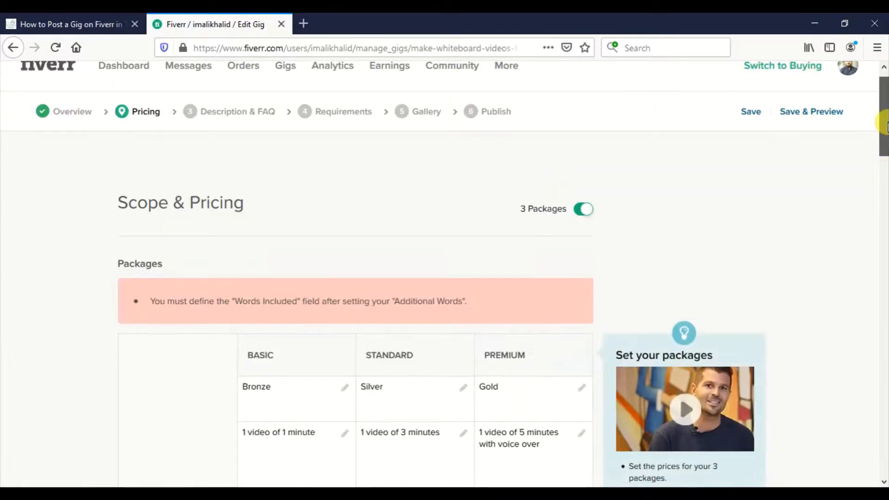
# Set the Basic package's Words Included to 50.
pyautogui.moveTo(882, 113); pyautogui.dragTo(885, 218)
pyautogui.click(291, 410)
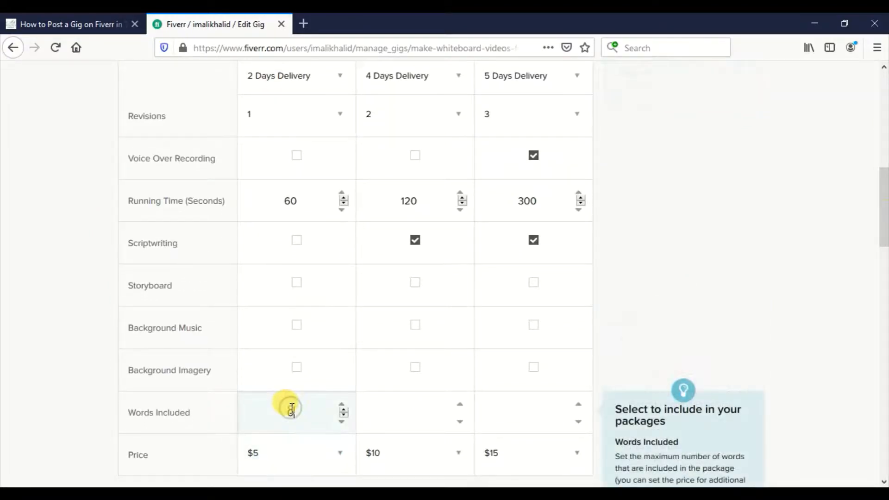
pyautogui.write('60')
pyautogui.scroll(4, 292, 409)
pyautogui.write('5')
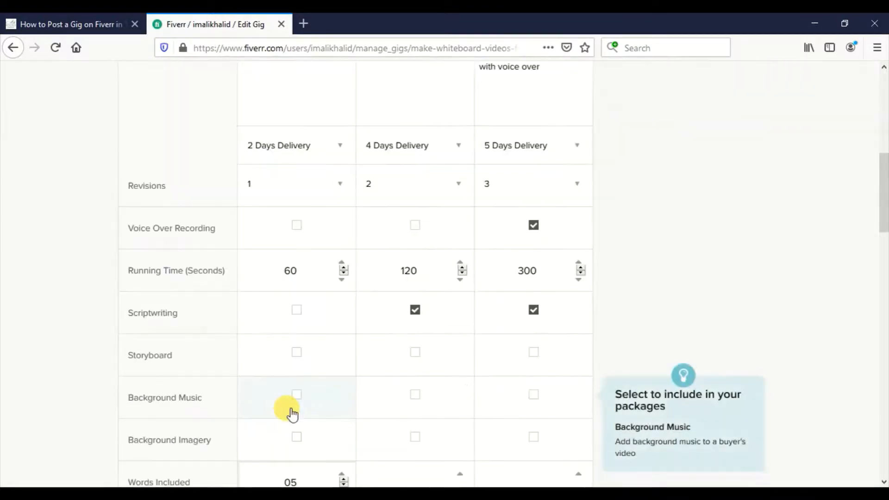
pyautogui.scroll(-3, 881, 234)
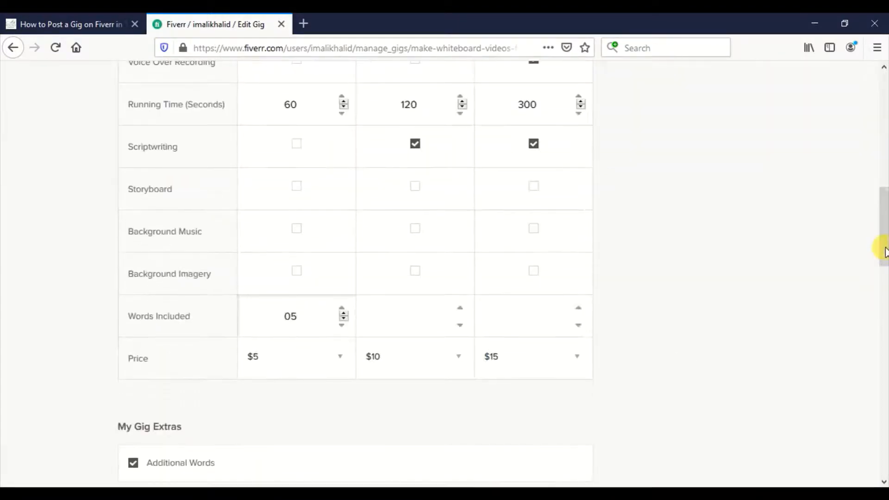
pyautogui.write('0')
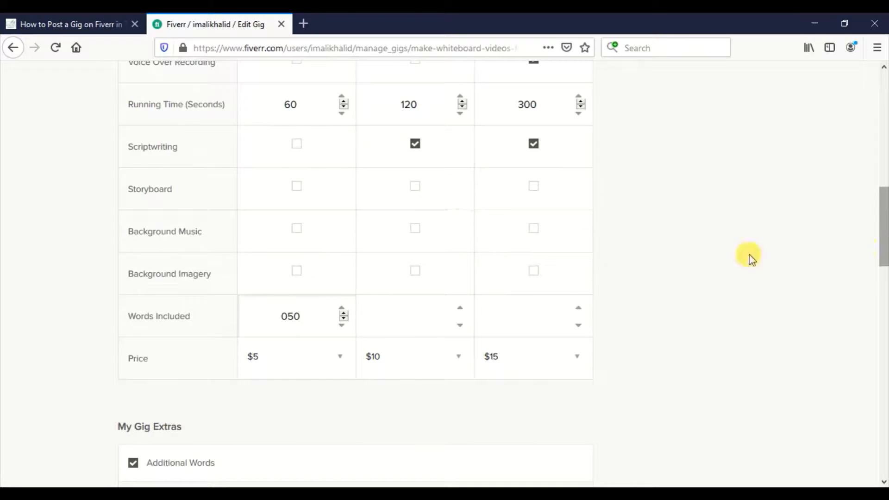
pyautogui.click(287, 316)
pyautogui.press('BackSpace')
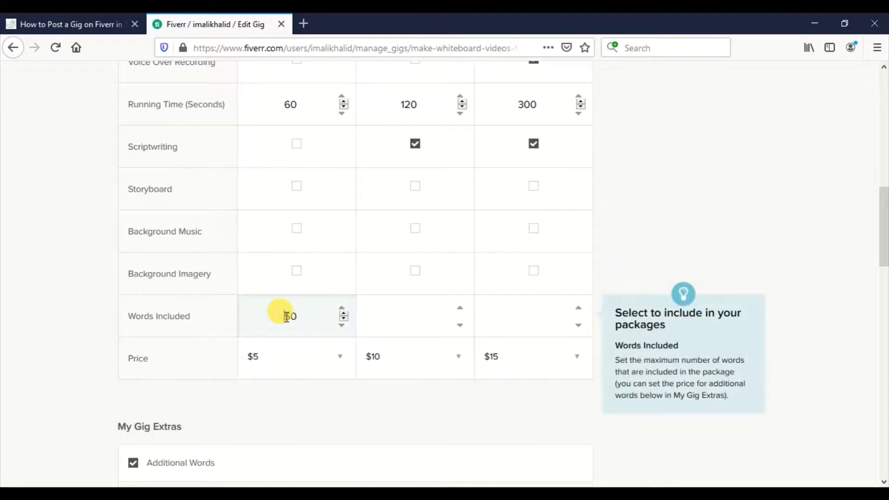
# Set the Standard package's Words Included to 100.
pyautogui.click(370, 311)
pyautogui.click(885, 224)
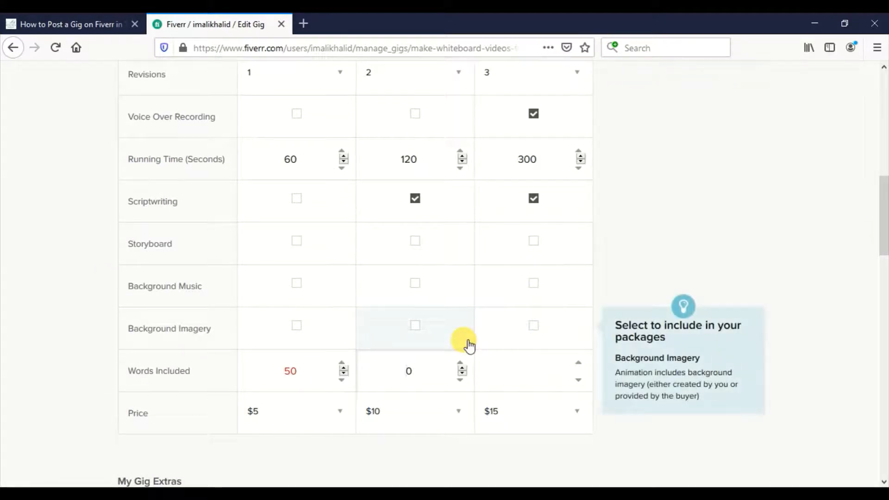
pyautogui.write('00')
pyautogui.click(508, 368)
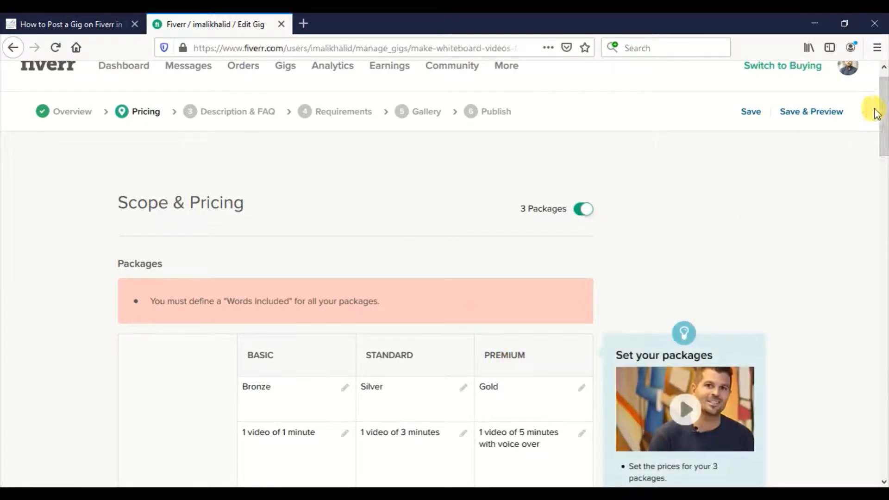
# Change the Standard package's Additional Words extra to 125 additional words.
pyautogui.moveTo(882, 111); pyautogui.dragTo(882, 295)
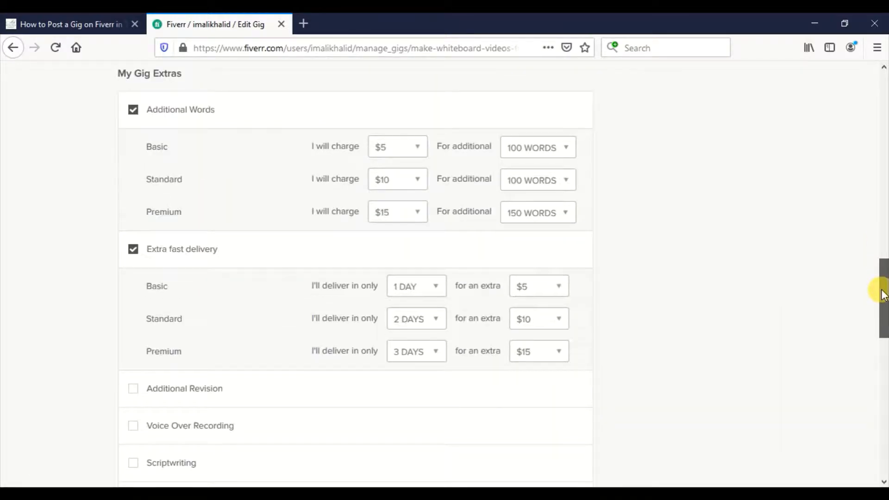
pyautogui.click(523, 180)
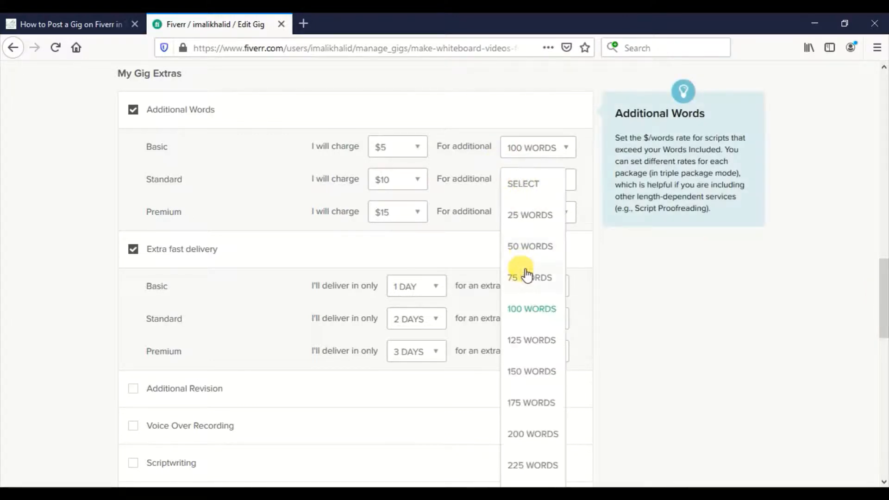
pyautogui.click(525, 345)
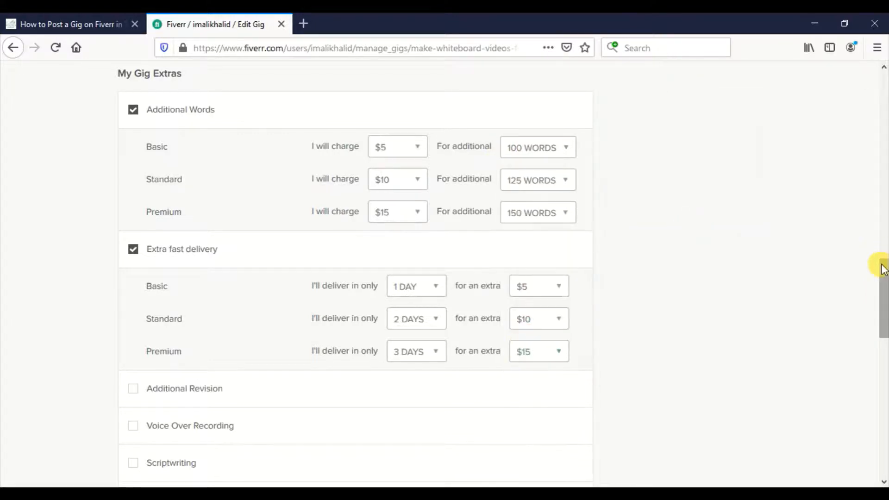
# Change the Basic package's Words Included to 10.
pyautogui.moveTo(881, 268); pyautogui.dragTo(875, 194)
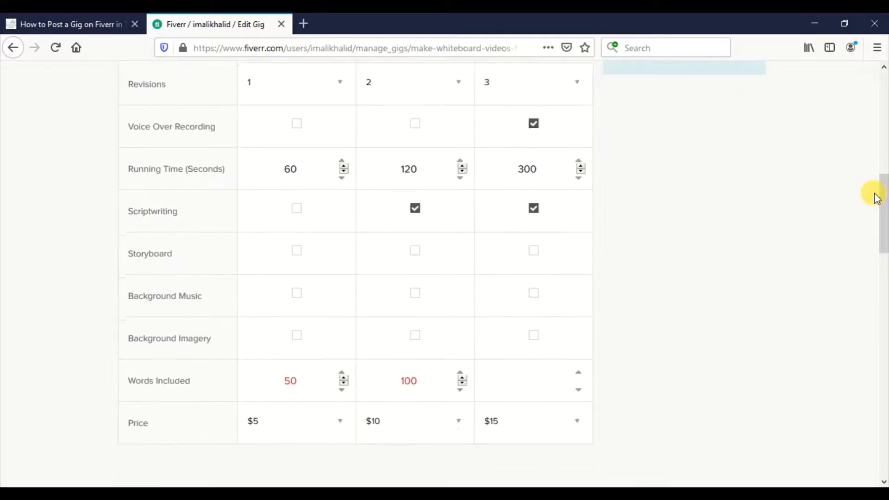
pyautogui.click(293, 378)
pyautogui.press('BackSpace')
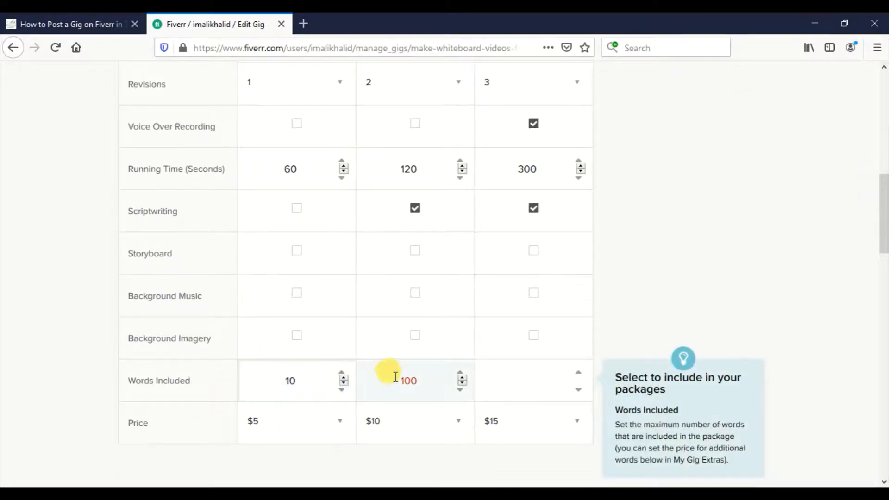
# Change the Standard package's Words Included to 50.
pyautogui.click(411, 383)
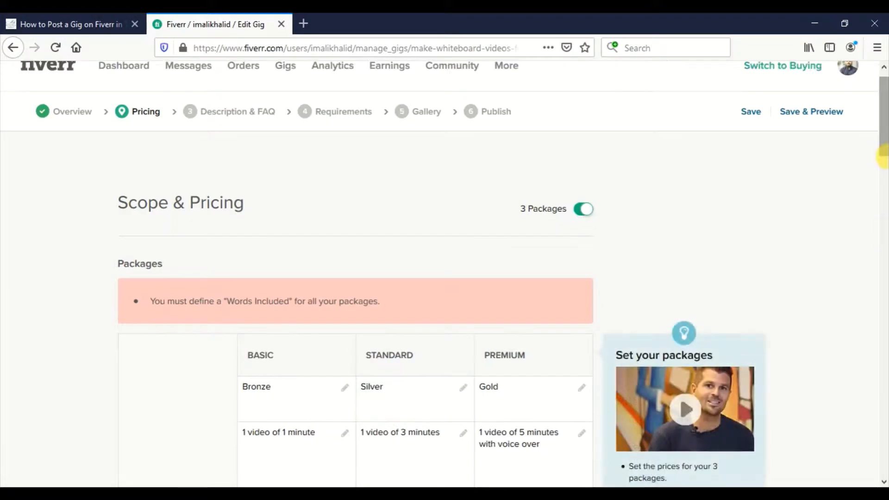
pyautogui.scroll(-10, 878, 148)
pyautogui.scroll(2, 861, 253)
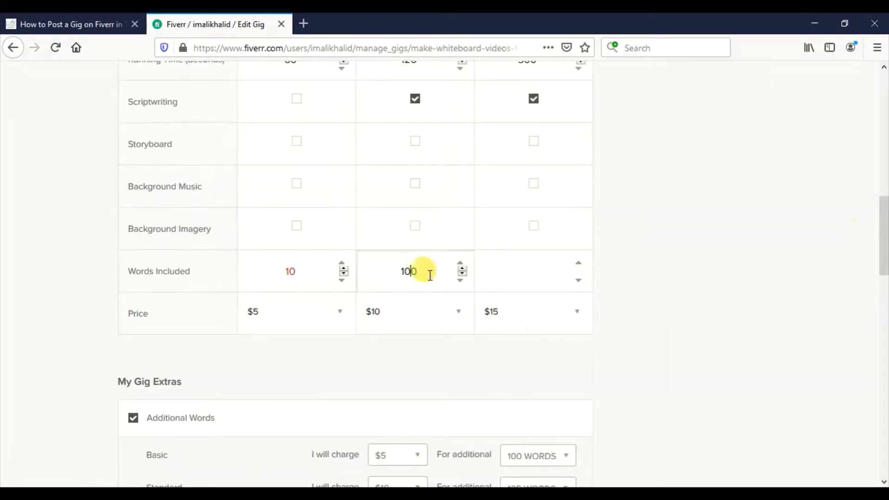
pyautogui.click(411, 268)
pyautogui.press('BackSpace')
pyautogui.press('BackSpace')
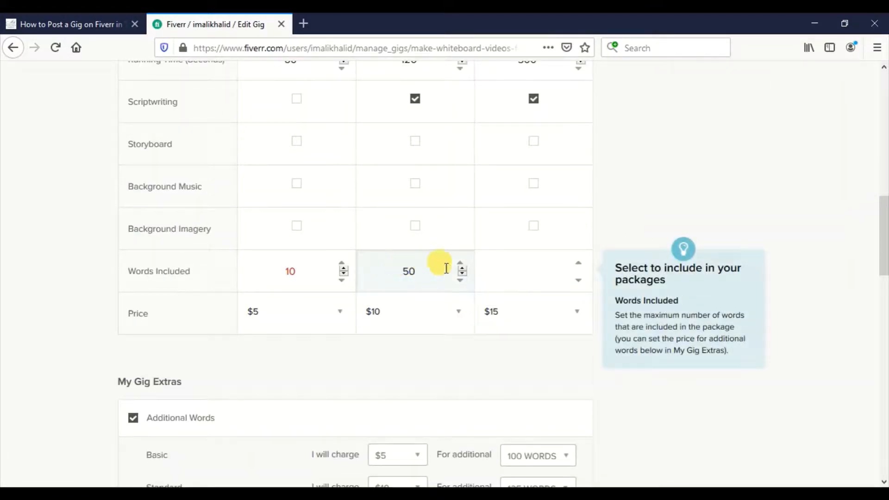
# Set the Premium package's Words Included to 100, and save the pricing to continue to Description & FAQ.
pyautogui.click(554, 270)
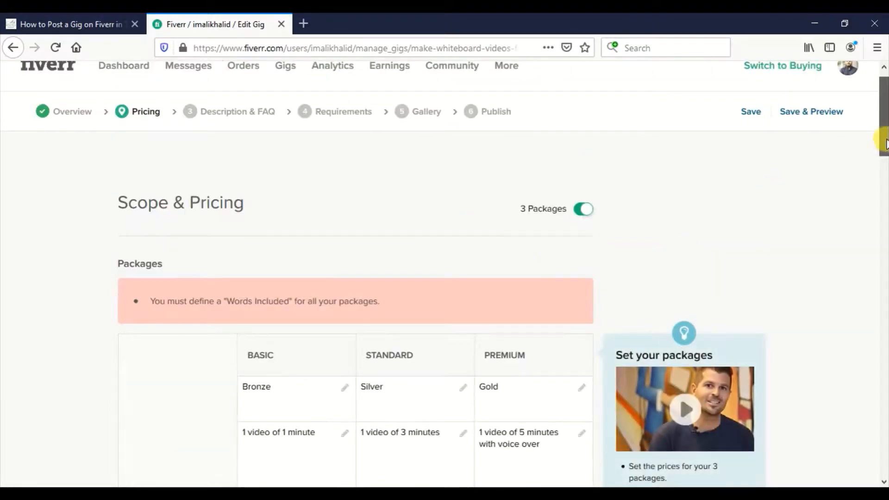
pyautogui.moveTo(881, 143); pyautogui.dragTo(885, 256)
pyautogui.write('01')
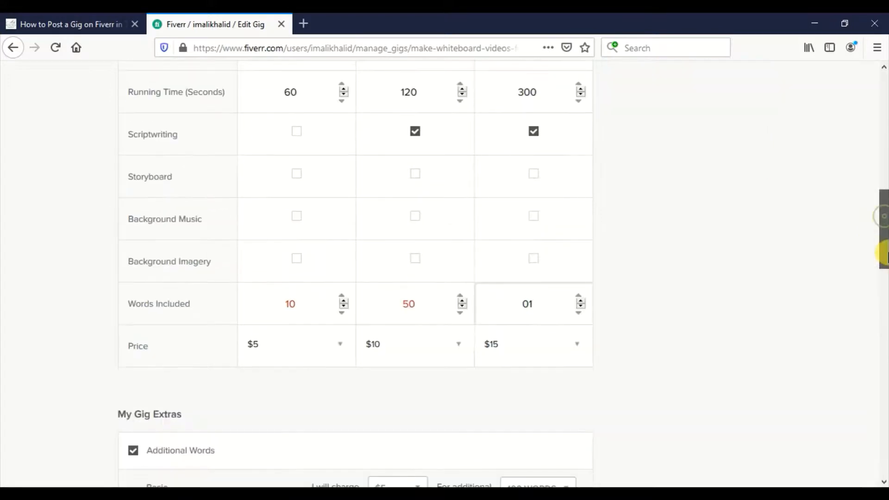
pyautogui.write('00')
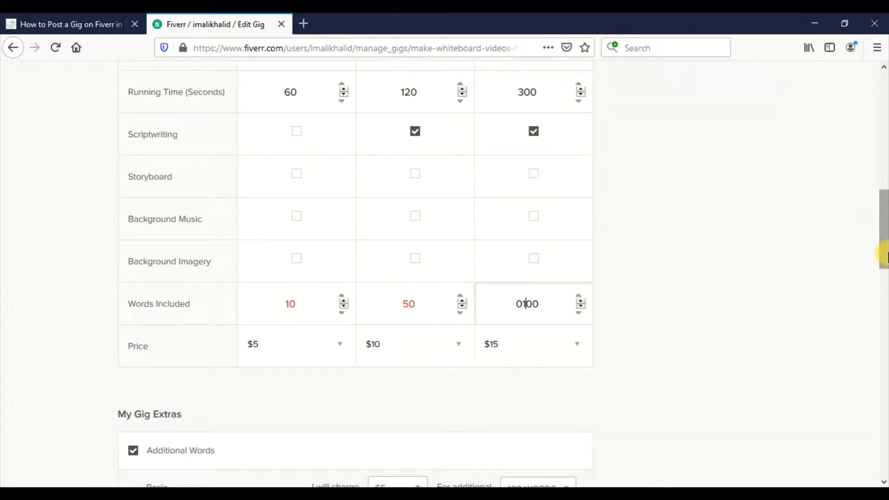
pyautogui.click(842, 281)
pyautogui.moveTo(880, 248); pyautogui.dragTo(850, 375)
pyautogui.click(498, 344)
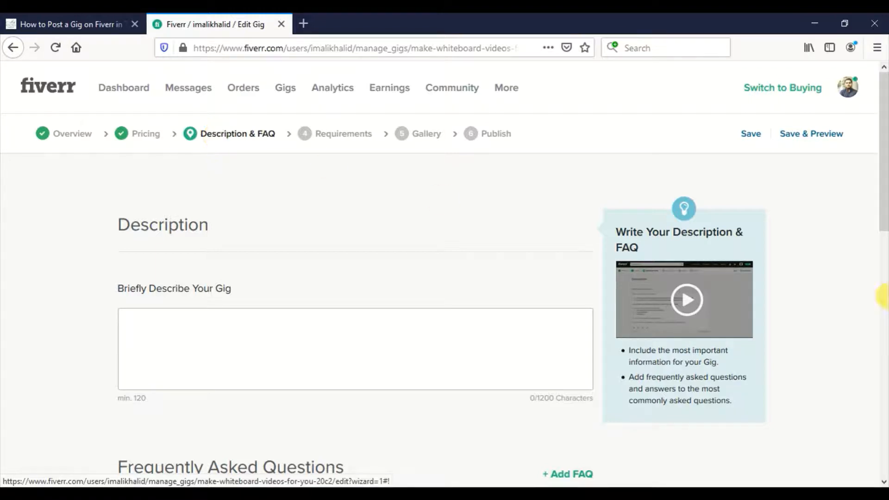
# Begin the gig description with "Hey! Are you looking for a professional whiteboard video for your business?".
pyautogui.click(267, 338)
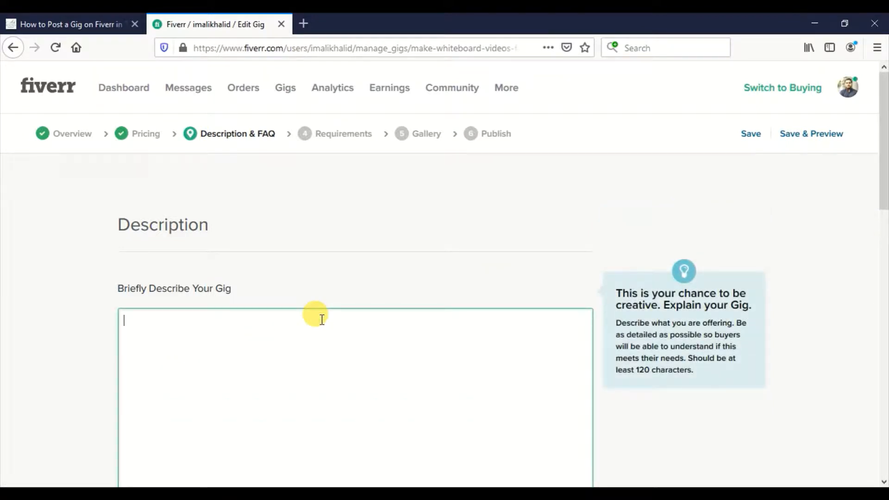
pyautogui.write('Hey! Are you looking fo')
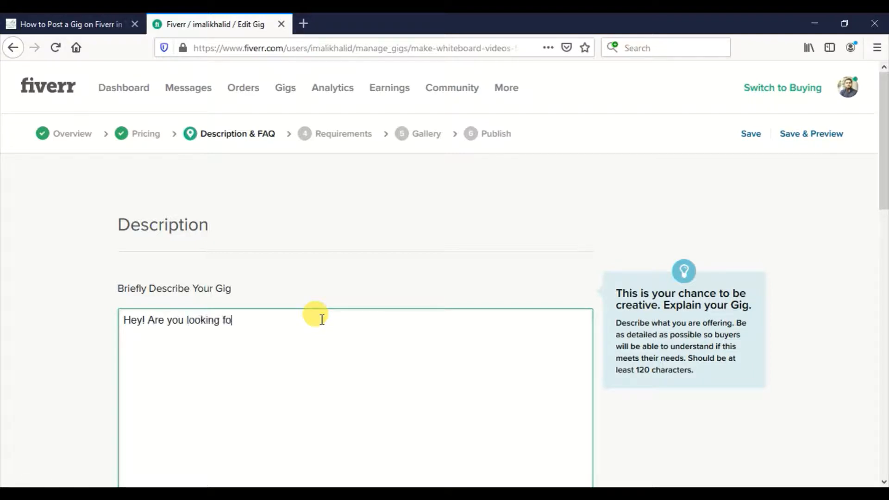
pyautogui.write('r a progess')
pyautogui.press('BackSpace')
pyautogui.press('BackSpace')
pyautogui.press('BackSpace')
pyautogui.press('BackSpace')
pyautogui.write('ge')
pyautogui.press('BackSpace')
pyautogui.press('BackSpace')
pyautogui.press('BackSpace')
pyautogui.write('fessional whitebo')
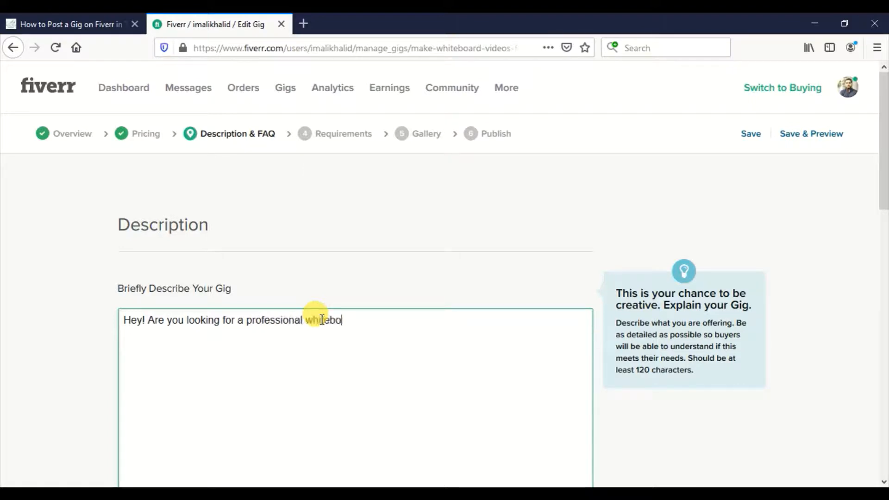
pyautogui.write('ard wvideo for your business?')
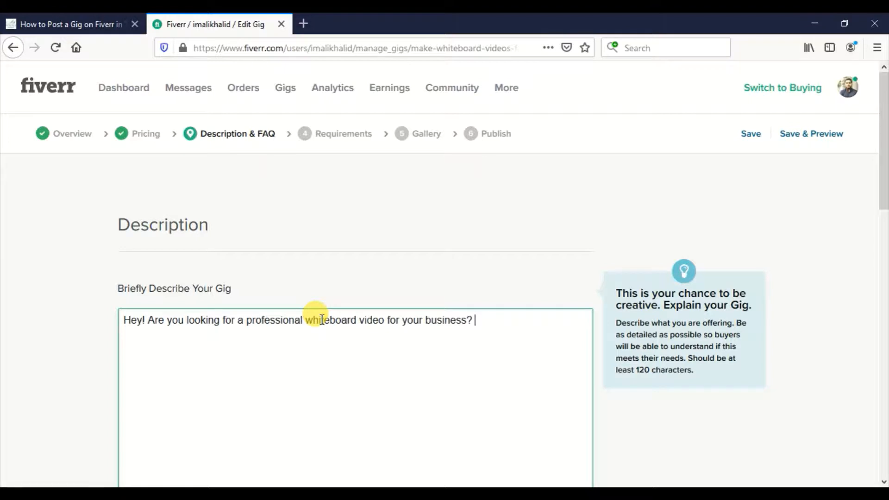
# Continue the description with "If yes, I am here to crate an engaging whitebaord baord video defingin your business product.".
pyautogui.write('If yes, la ')
pyautogui.write(' ma')
pyautogui.write('m here to crate')
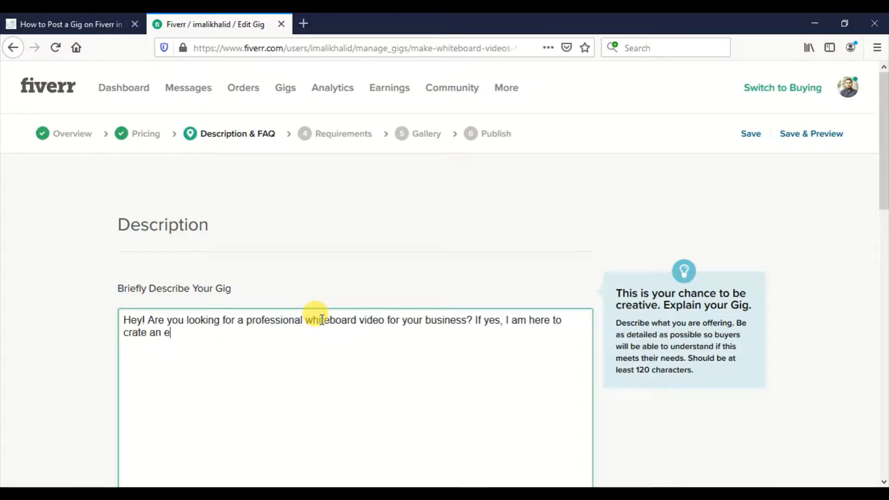
pyautogui.write('an engaging desc')
pyautogui.press('BackSpace')
pyautogui.press('BackSpace')
pyautogui.write('whitebaord')
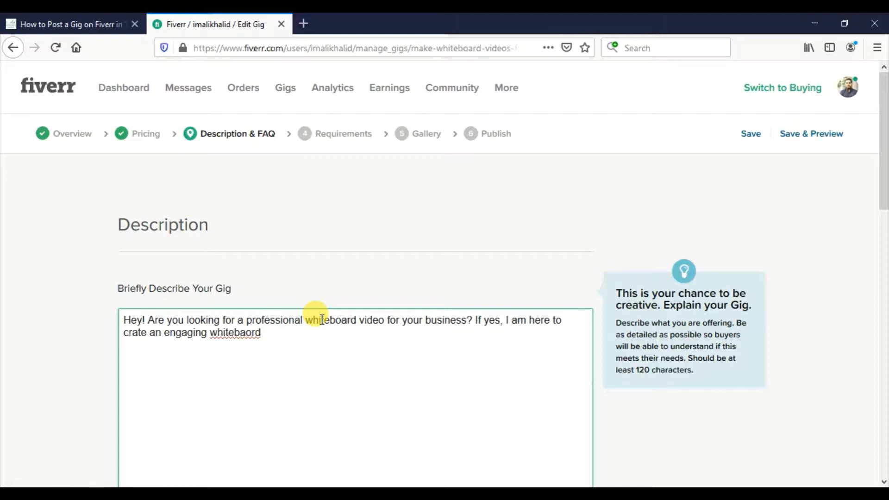
pyautogui.write(' baord video d')
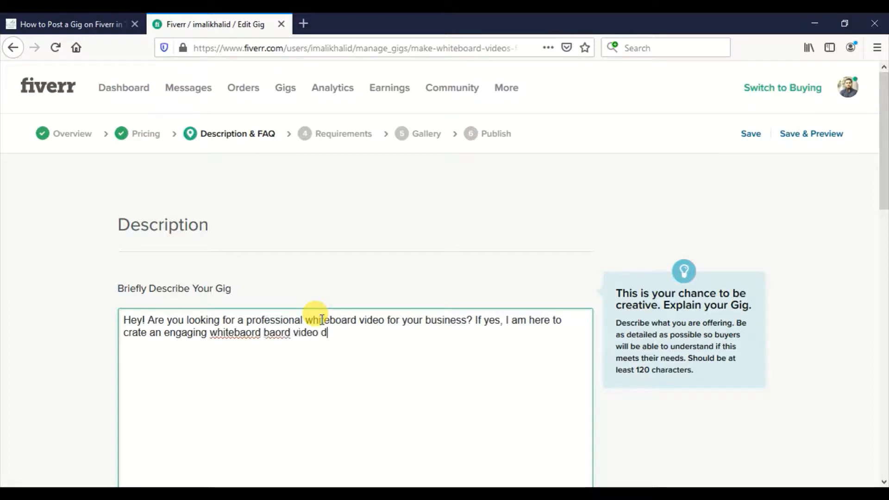
pyautogui.write('efingin y')
pyautogui.write(' you')
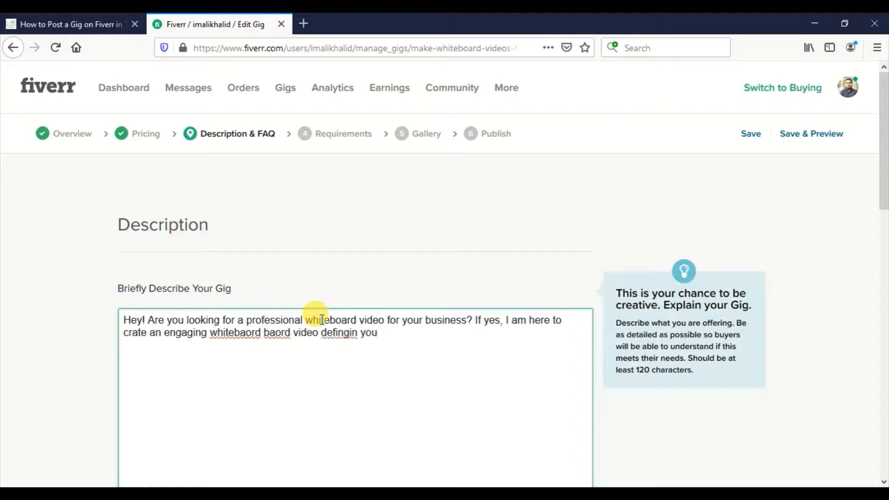
pyautogui.write('r business produc')
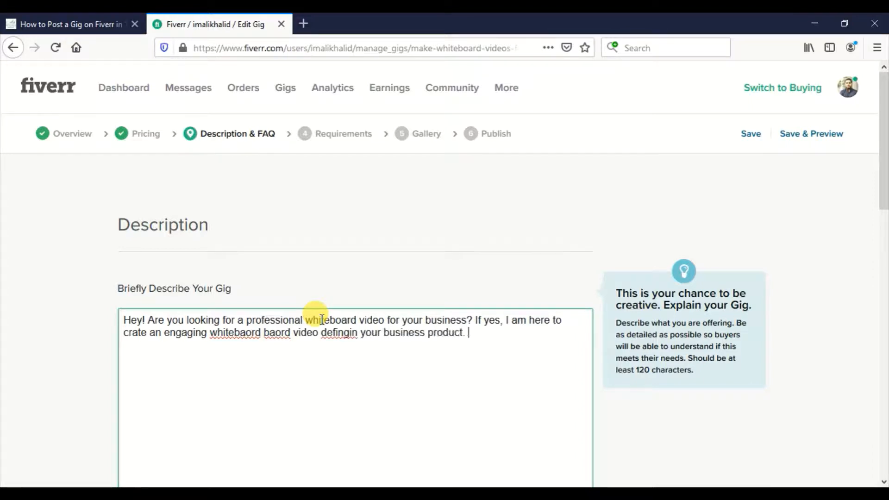
pyautogui.write('t.')
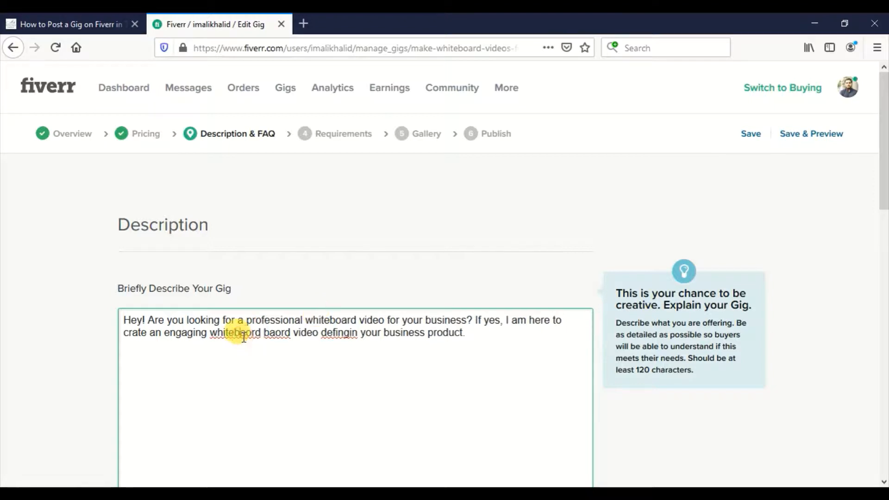
# Correct the misspelled, doubled wording after "engaging" in the description to the single word "whiteboard".
pyautogui.rightClick(244, 337)
pyautogui.click(241, 355)
pyautogui.press('BackSpace')
pyautogui.press('BackSpace')
pyautogui.press('BackSpace')
pyautogui.write('oar')
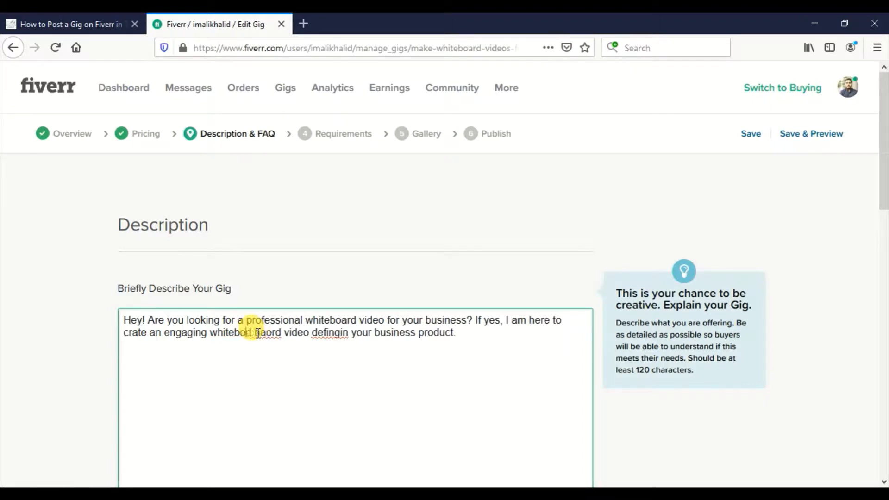
pyautogui.click(291, 335)
pyautogui.press('BackSpace')
pyautogui.press('BackSpace')
pyautogui.press('BackSpace')
pyautogui.press('BackSpace')
pyautogui.press('BackSpace')
pyautogui.press('BackSpace')
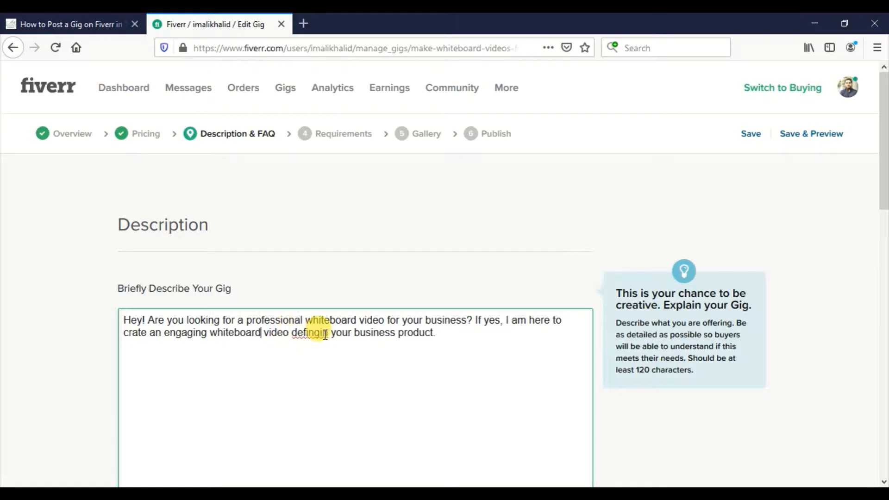
# Correct the misspelled word before "your business product" in the description to "defining".
pyautogui.click(326, 334)
pyautogui.press('BackSpace')
pyautogui.press('BackSpace')
pyautogui.press('BackSpace')
pyautogui.press('BackSpace')
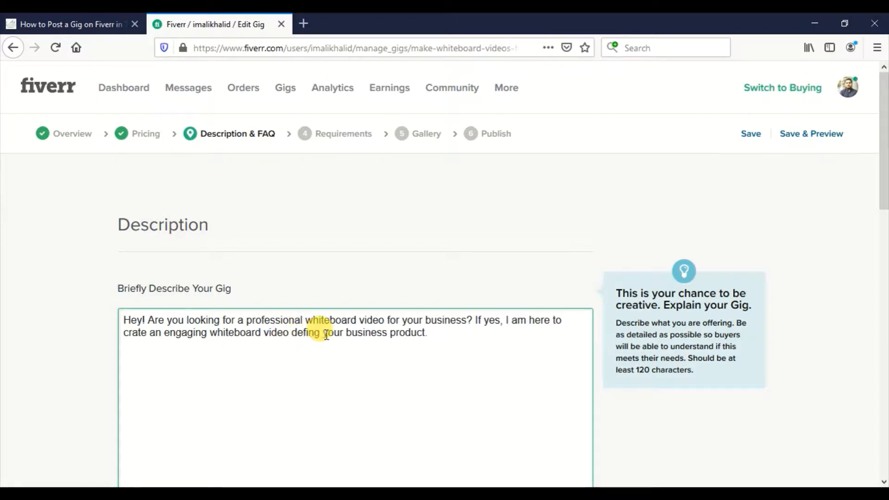
pyautogui.write('ning')
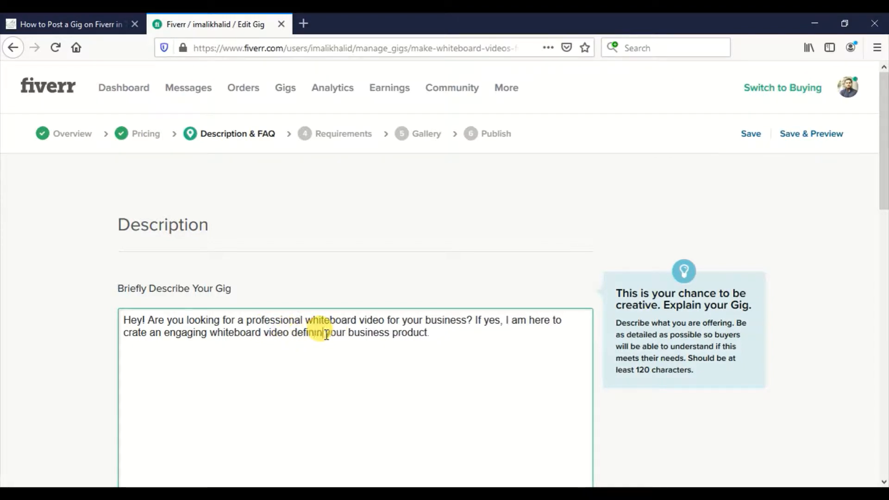
# Start a new entry in the gig's Frequently Asked Questions, ready for its question text.
pyautogui.moveTo(881, 116); pyautogui.dragTo(884, 182)
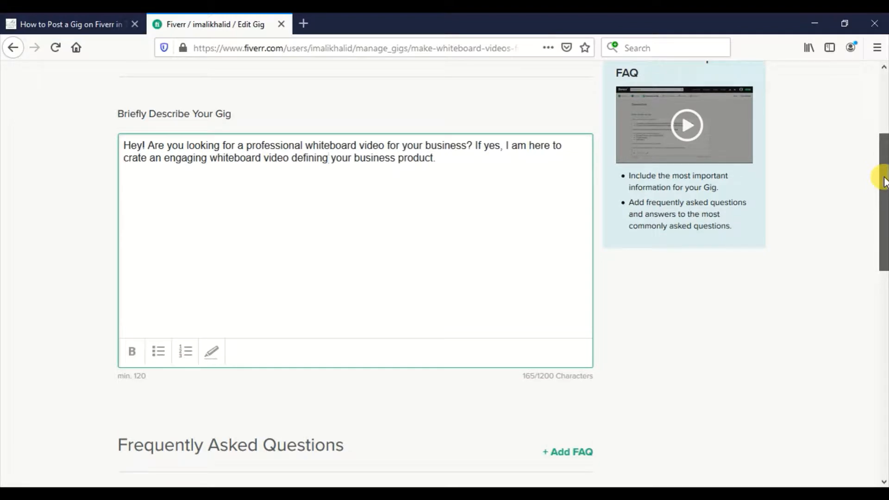
pyautogui.moveTo(884, 180); pyautogui.dragTo(879, 268)
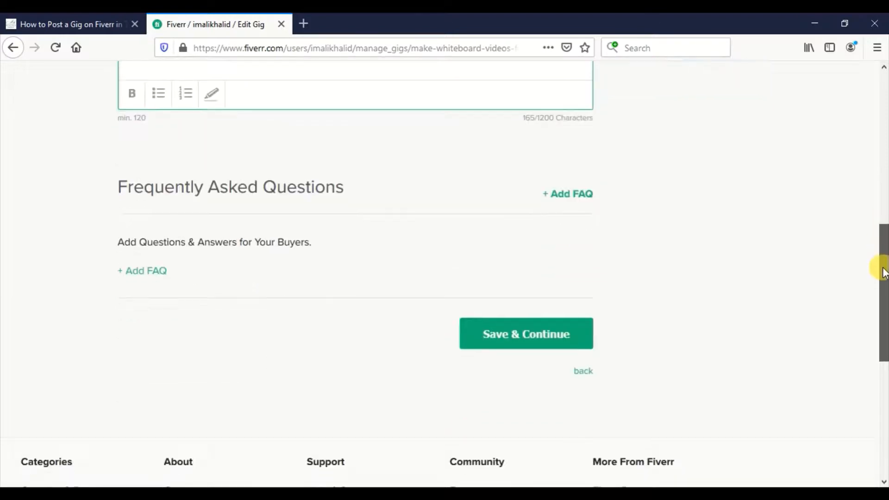
pyautogui.click(135, 272)
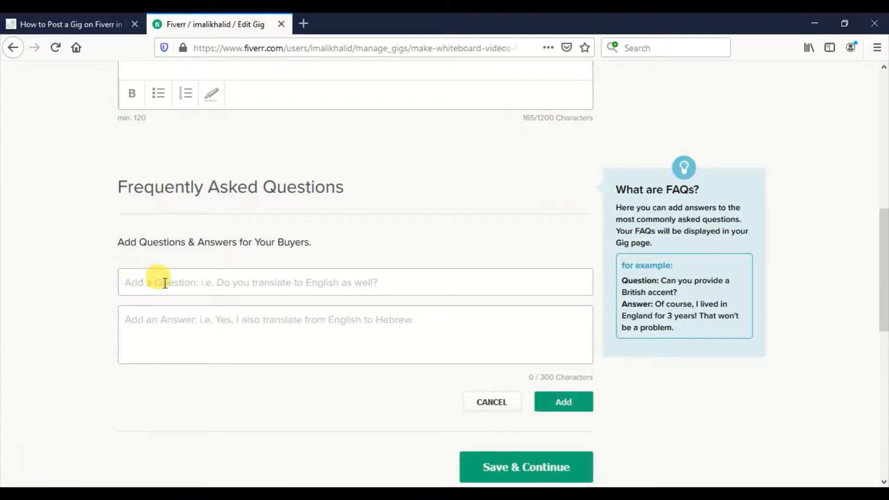
pyautogui.click(164, 283)
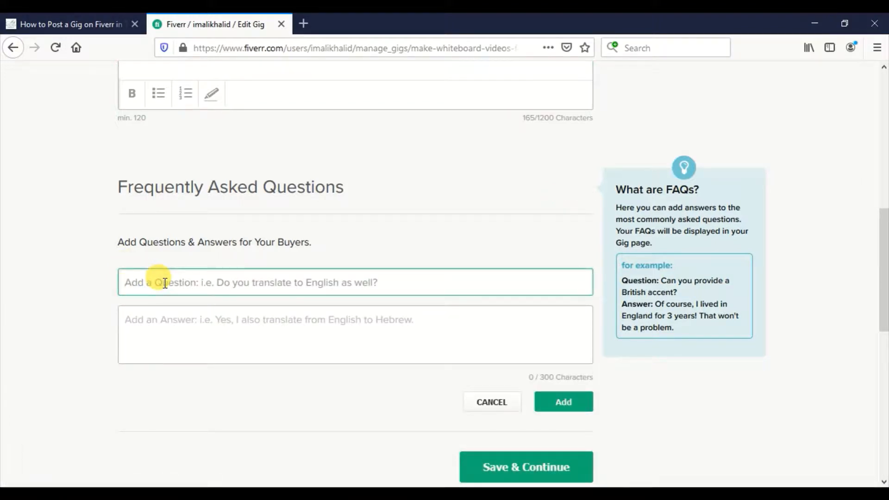
pyautogui.write('Can you do')
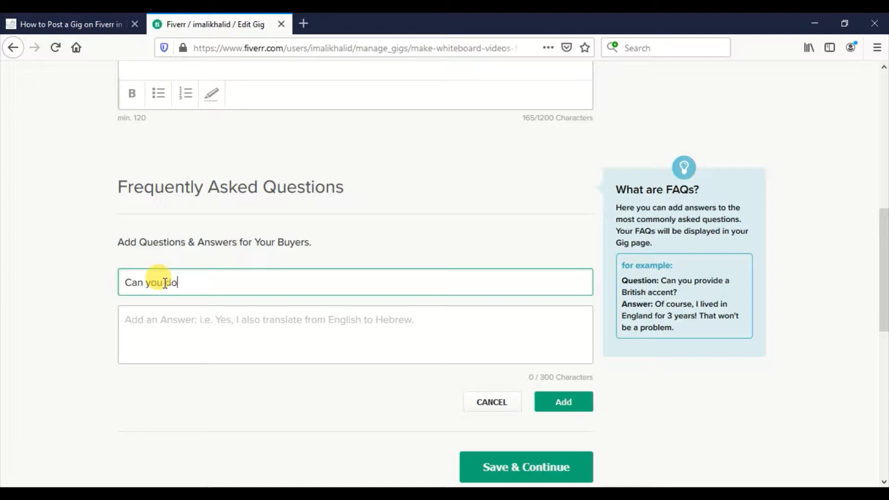
pyautogui.write(' voice')
pyautogui.press('BackSpace')
pyautogui.press('BackSpace')
pyautogui.press('BackSpace')
pyautogui.press('BackSpace')
pyautogui.press('BackSpace')
pyautogui.press('BackSpace')
pyautogui.press('BackSpace')
pyautogui.press('BackSpace')
pyautogui.press('BackSpace')
pyautogui.press('BackSpace')
pyautogui.press('BackSpace')
pyautogui.press('BackSpace')
pyautogui.press('BackSpace')
pyautogui.press('BackSpace')
pyautogui.press('BackSpace')
pyautogui.press('BackSpace')
pyautogui.press('BackSpace')
pyautogui.write('a')
pyautogui.press('BackSpace')
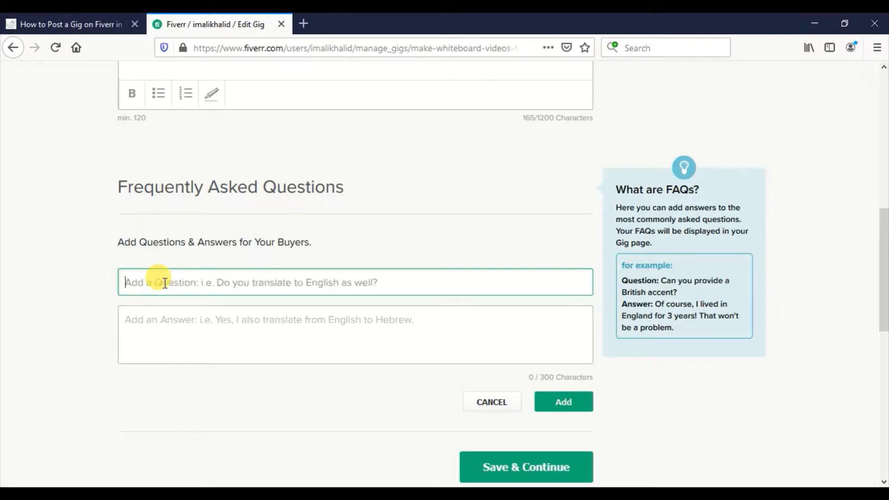
# Enter "Do you offer voice over services with the video?" as the FAQ question.
pyautogui.write('Do you')
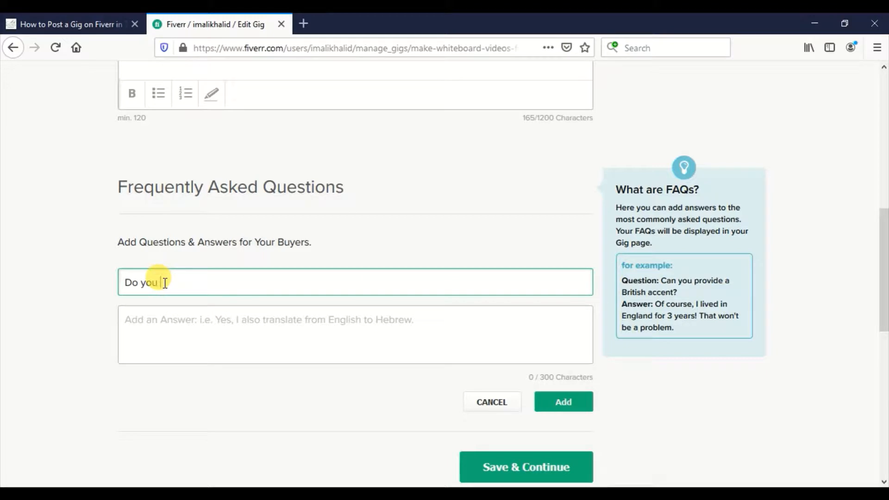
pyautogui.write(' offer voice over services ')
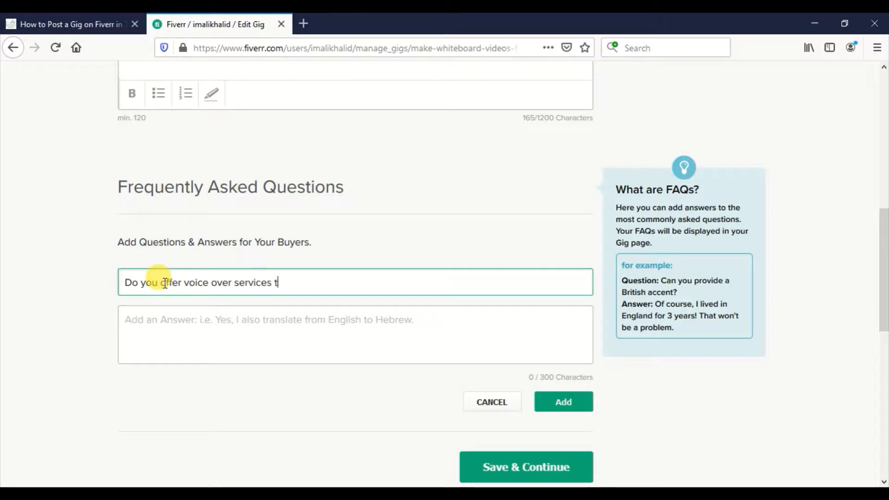
pyautogui.write('with the video?')
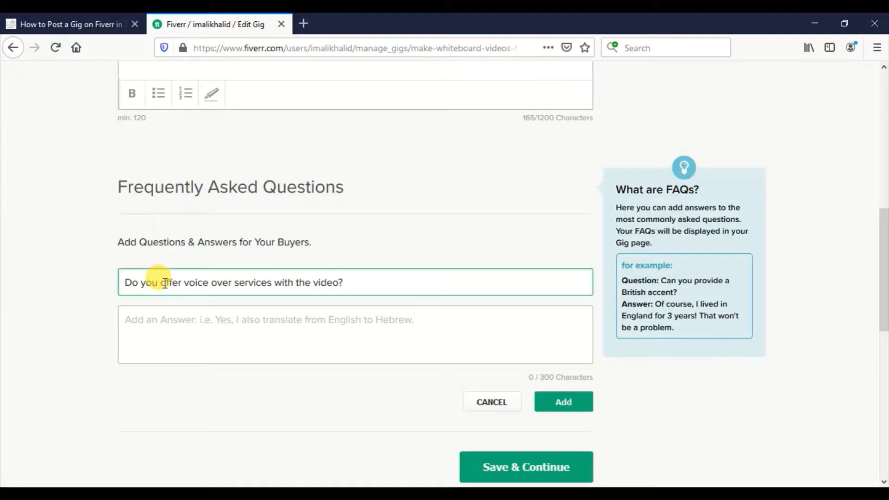
# Answer the FAQ with "Yes, I offer voice over services in the premium package. For more details, you may message me in the inbox." and add it.
pyautogui.click(166, 322)
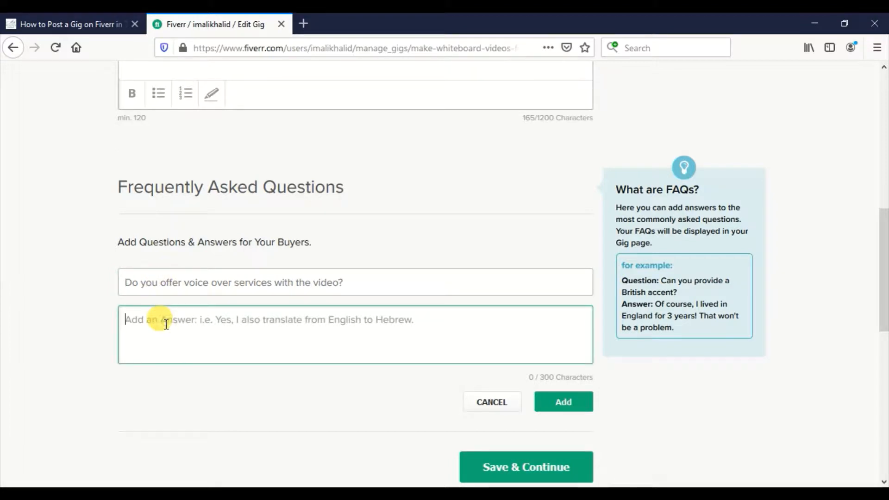
pyautogui.write('Yes, I ')
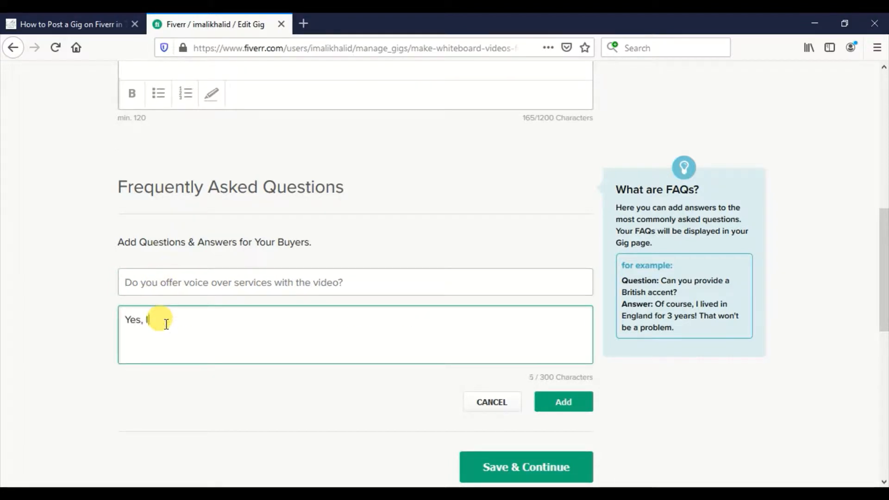
pyautogui.write('offer voice over service')
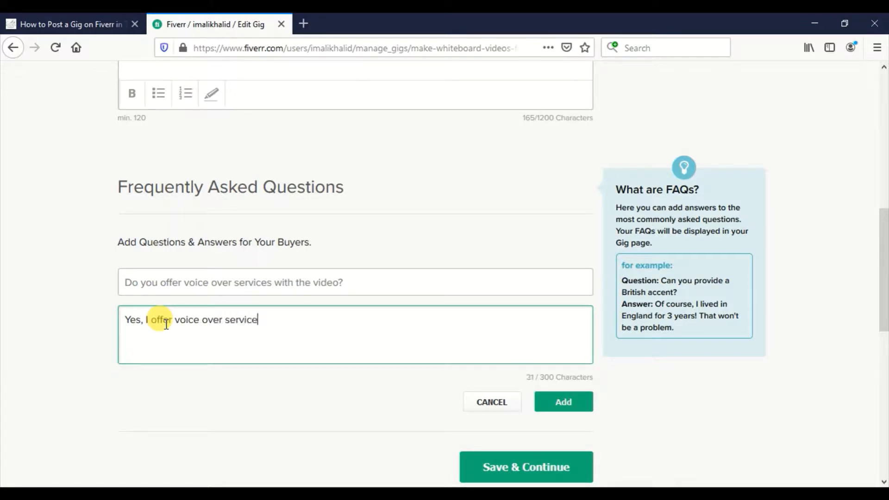
pyautogui.write('s in the premium')
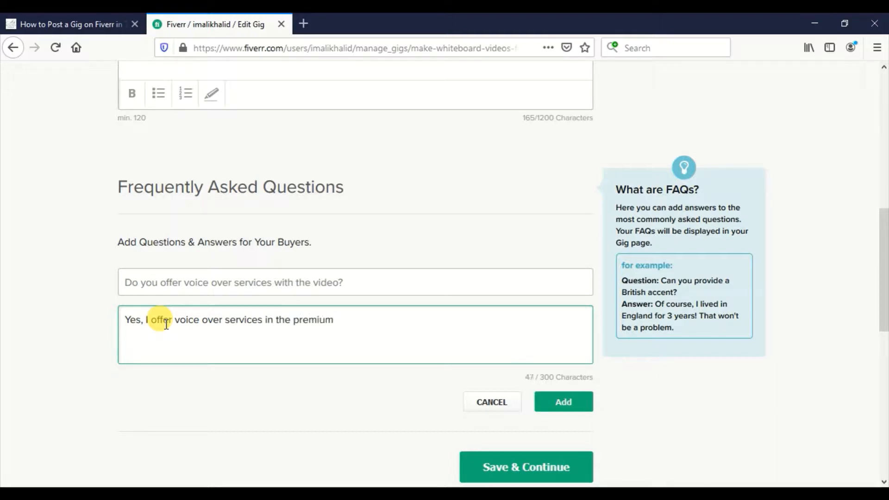
pyautogui.write(' package. For more ')
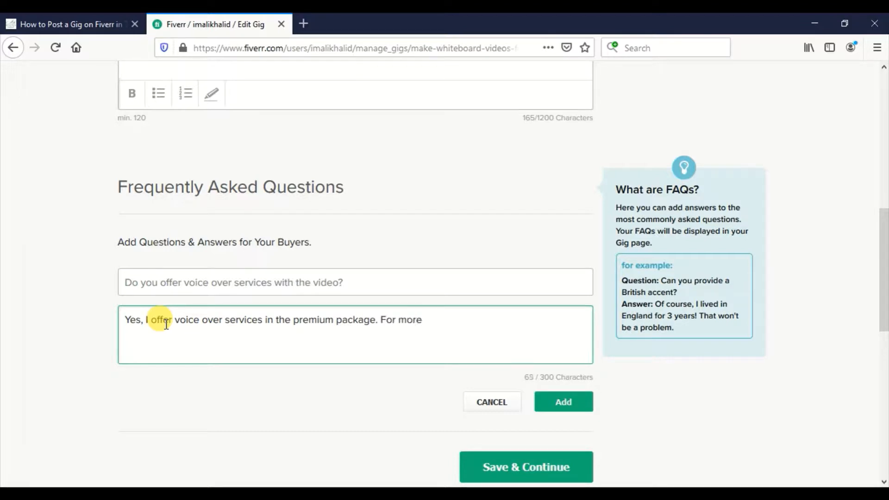
pyautogui.write(' details, you may message')
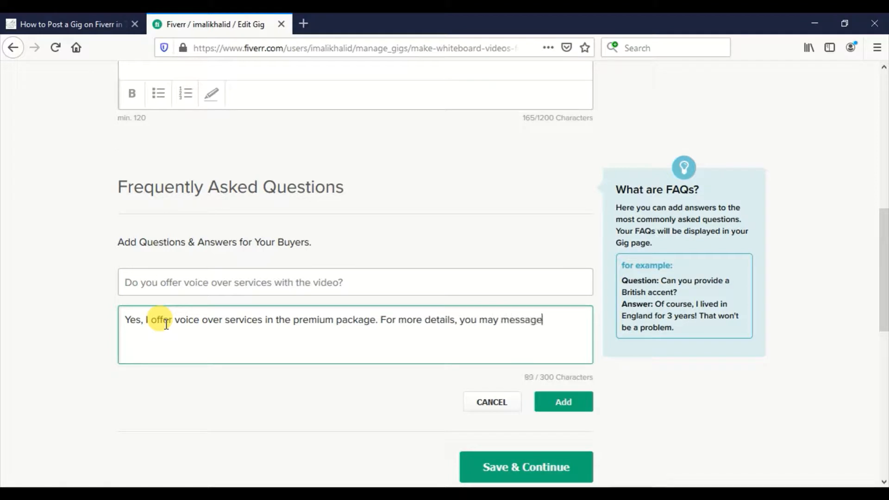
pyautogui.write(' me.')
pyautogui.press('BackSpace')
pyautogui.write('in the in')
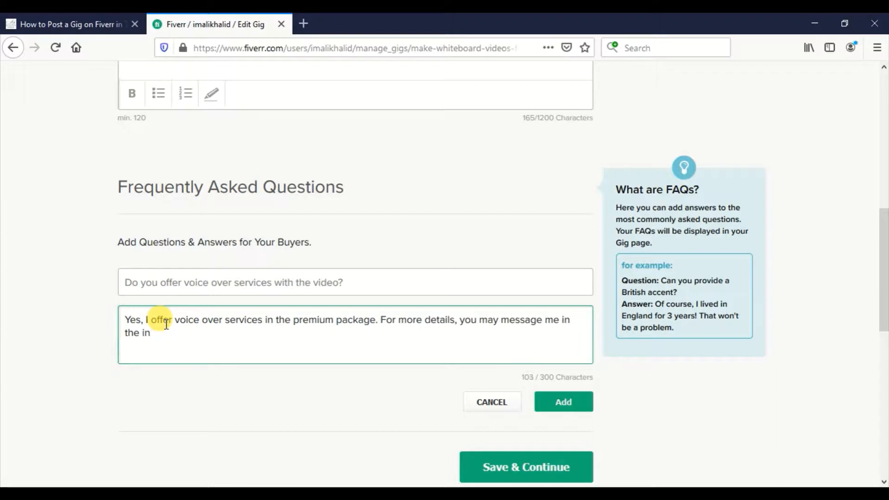
pyautogui.write('ibox .')
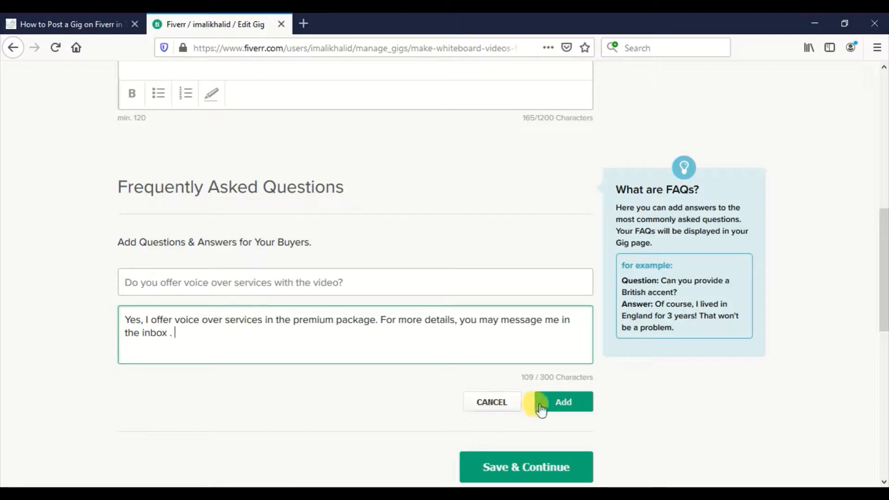
pyautogui.click(548, 405)
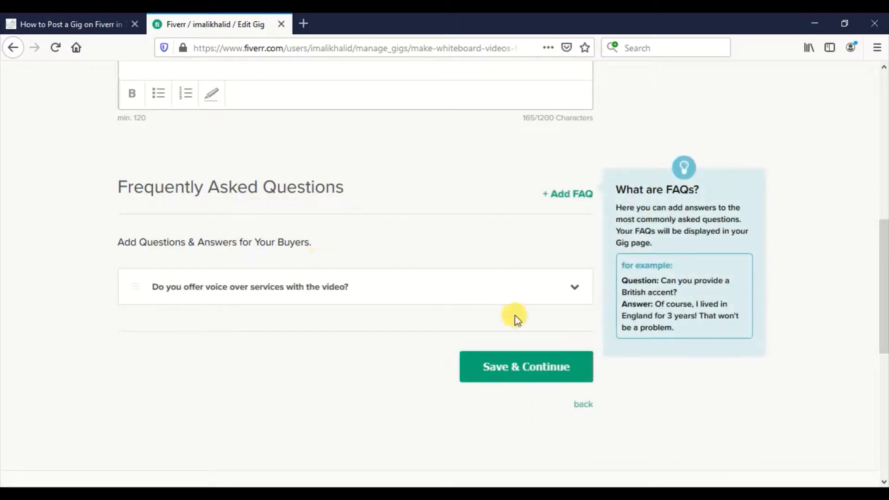
# Save the description and FAQ, and start the first buyer requirement with its answer kept mandatory.
pyautogui.click(506, 377)
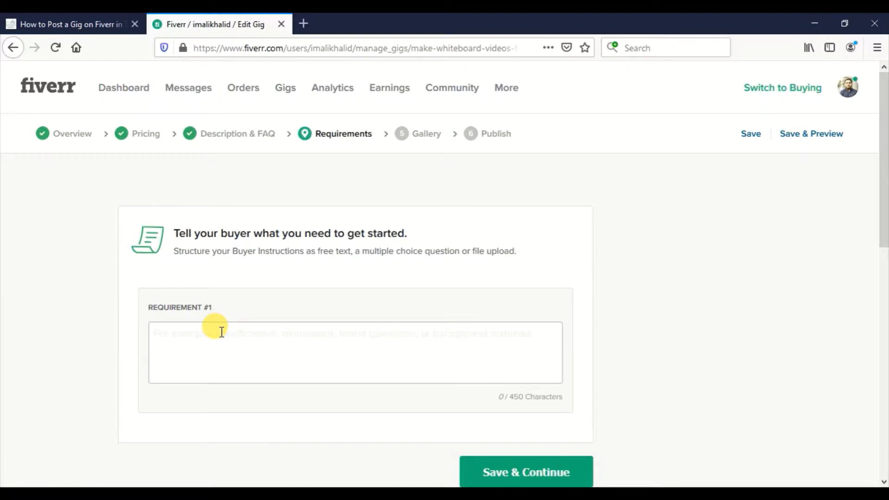
pyautogui.click(222, 332)
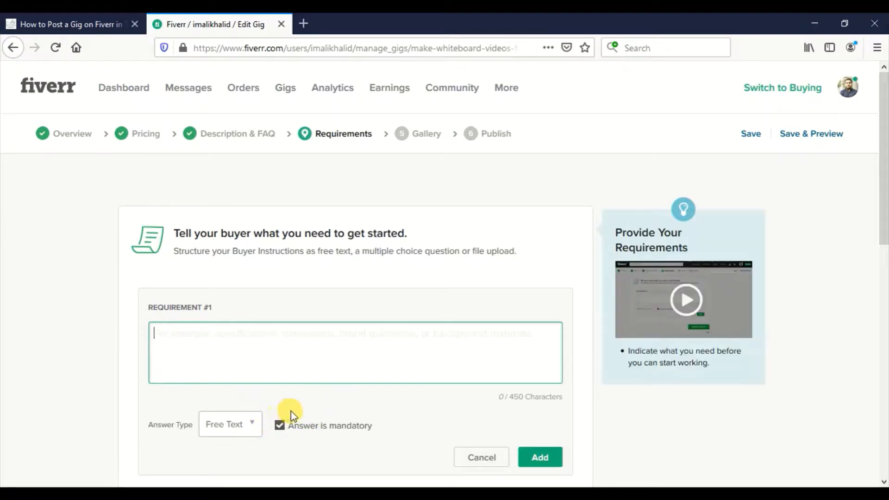
pyautogui.click(281, 425)
pyautogui.click(281, 425)
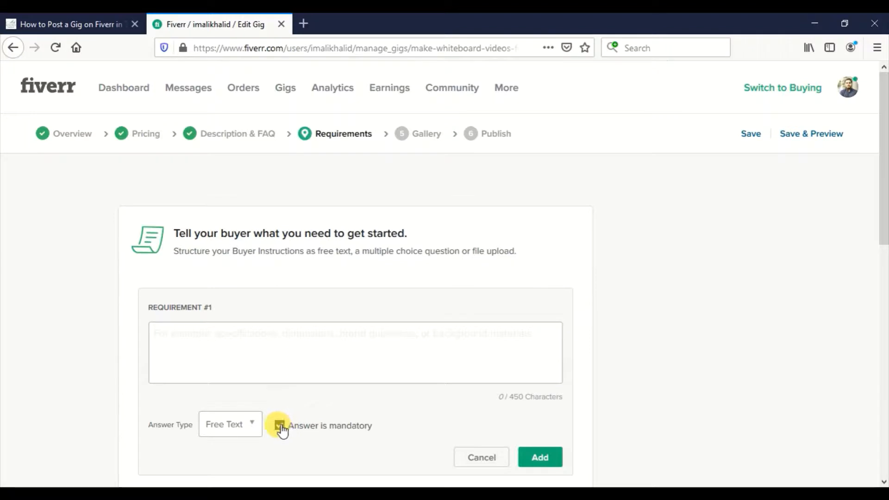
pyautogui.click(280, 426)
pyautogui.click(280, 425)
# Enter "Please provide the script for the whitebaord video." as the first buyer requirement.
pyautogui.click(284, 361)
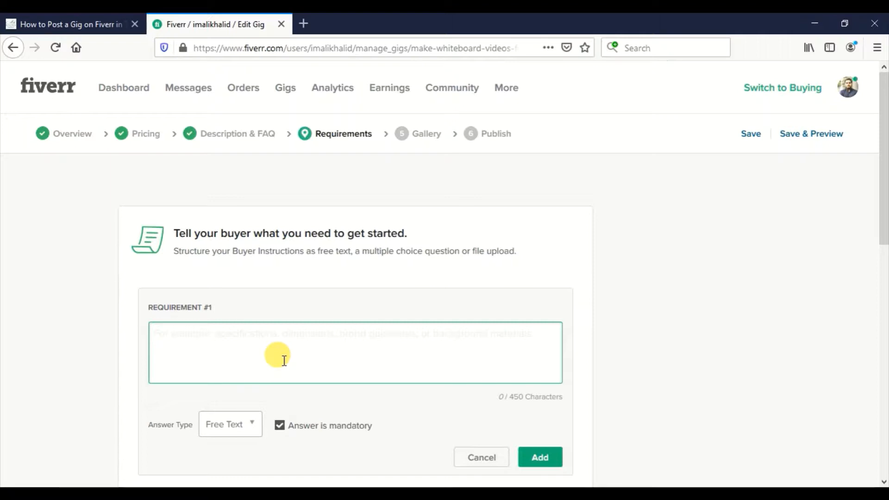
pyautogui.write('Please provide the script')
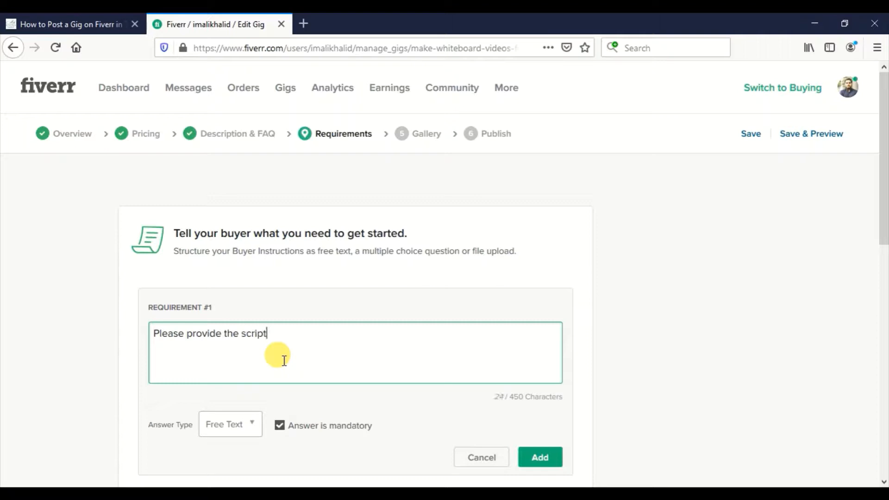
pyautogui.write(' for the whitebaord vide')
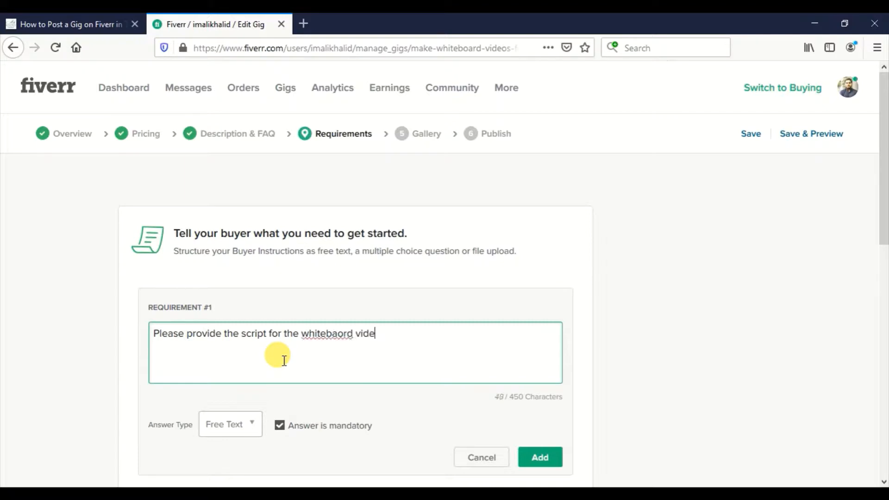
pyautogui.write('o.')
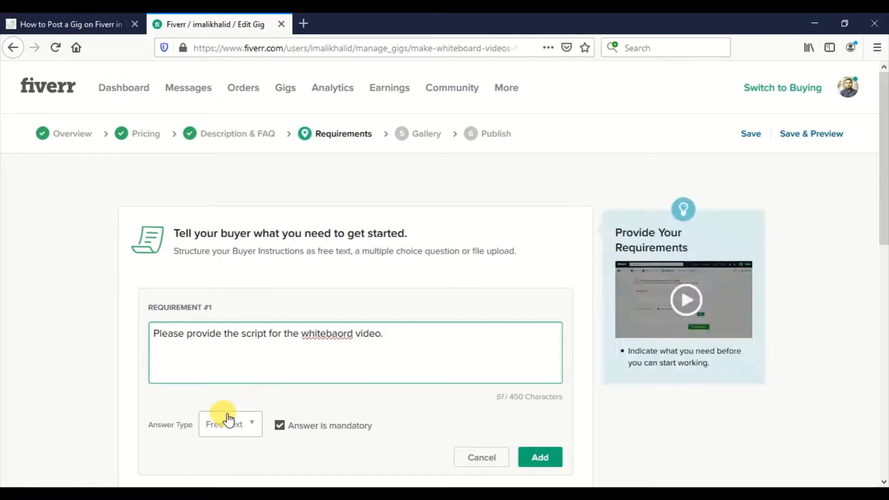
# Add the script requirement with Free Text as its answer type, and save to continue to the gallery.
pyautogui.click(226, 421)
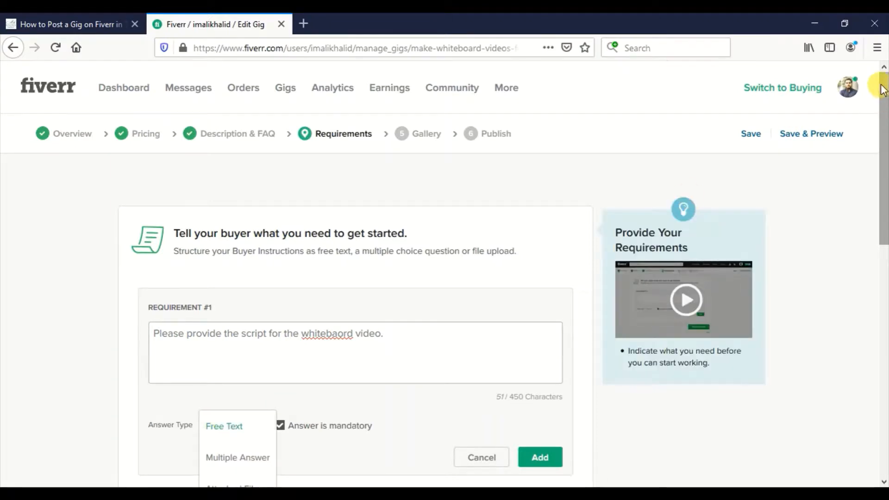
pyautogui.moveTo(881, 98); pyautogui.dragTo(873, 135)
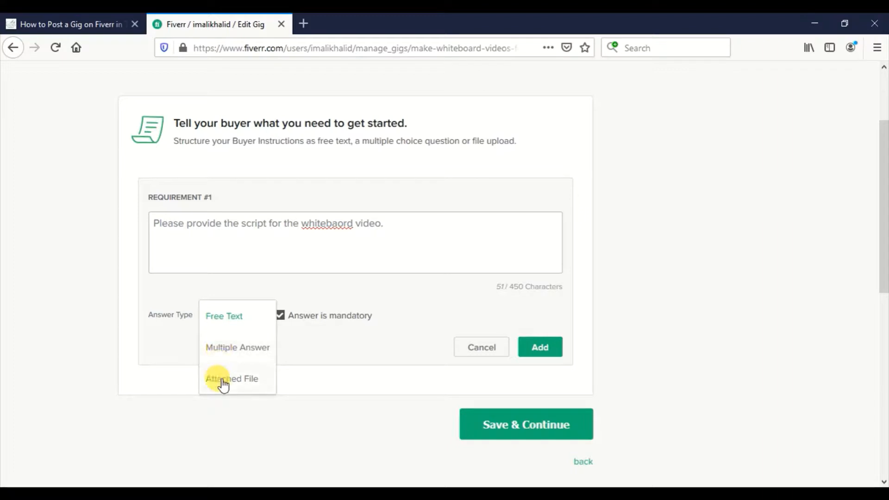
pyautogui.click(179, 346)
pyautogui.click(222, 321)
pyautogui.click(225, 323)
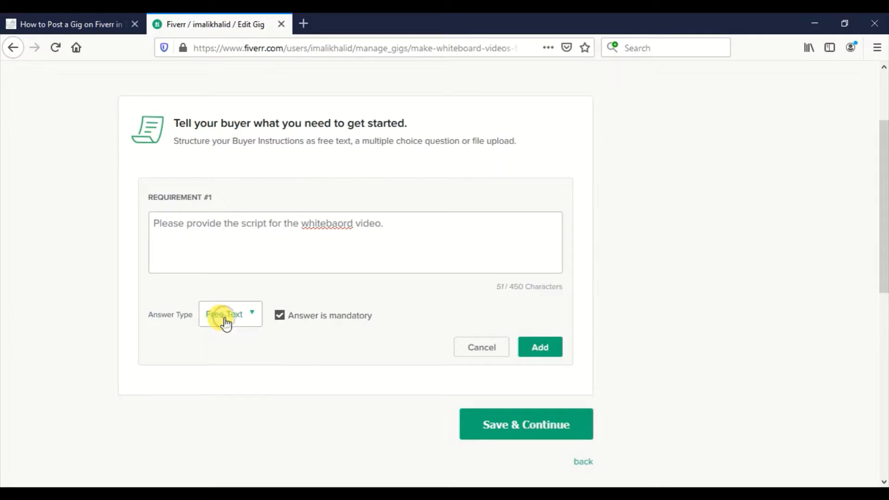
pyautogui.click(540, 347)
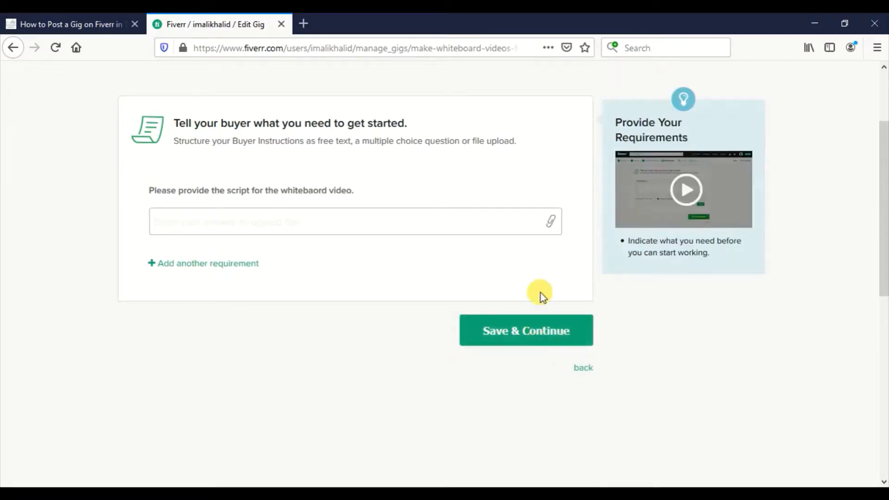
pyautogui.click(511, 331)
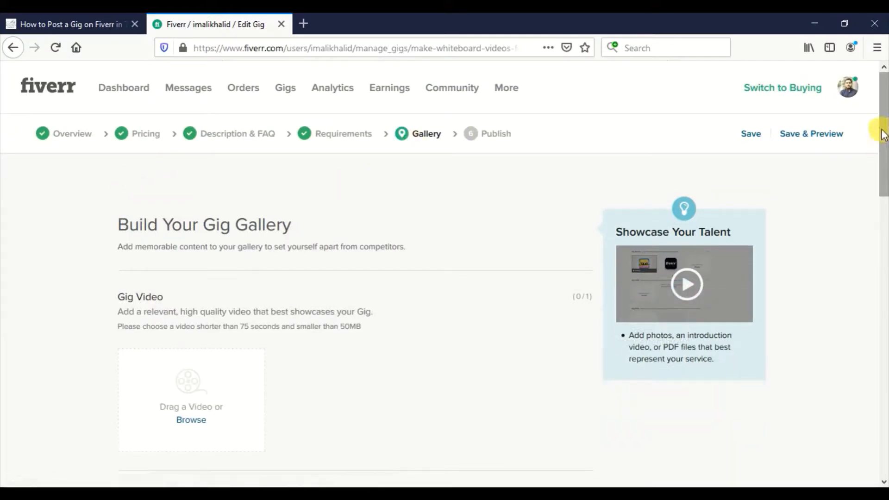
pyautogui.moveTo(882, 135); pyautogui.dragTo(883, 169)
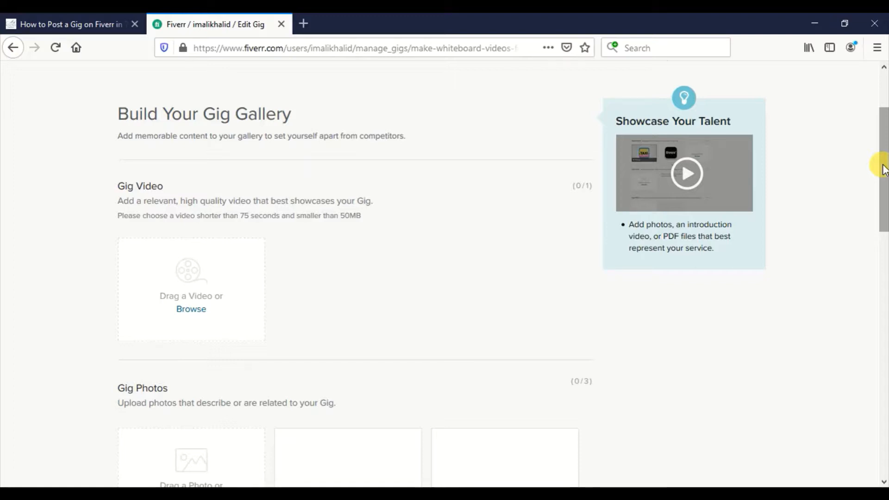
pyautogui.moveTo(883, 170); pyautogui.dragTo(885, 117)
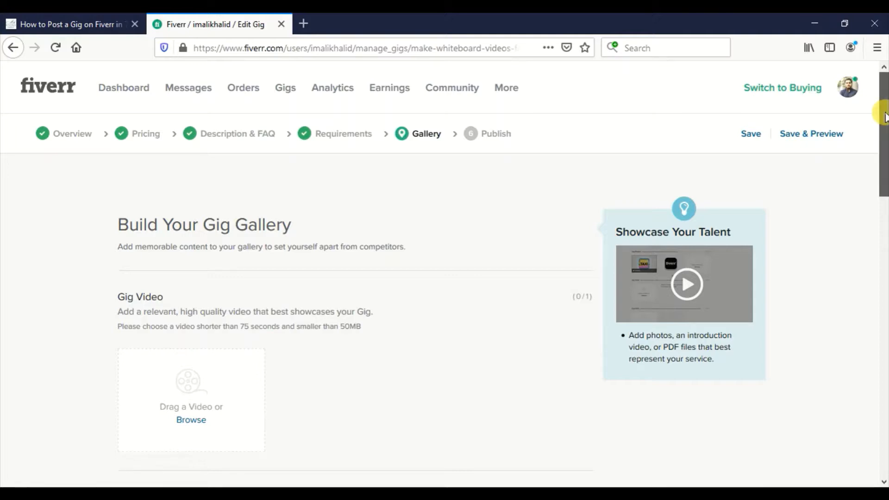
pyautogui.moveTo(884, 116); pyautogui.dragTo(885, 162)
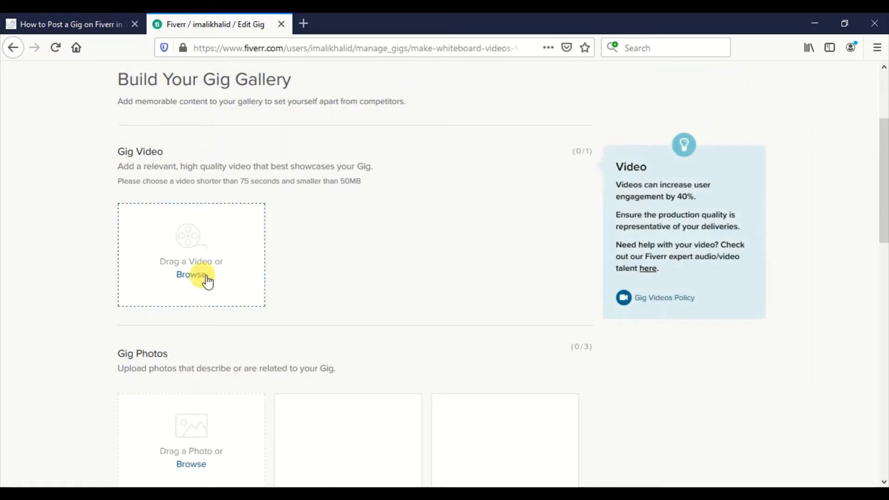
pyautogui.click(194, 278)
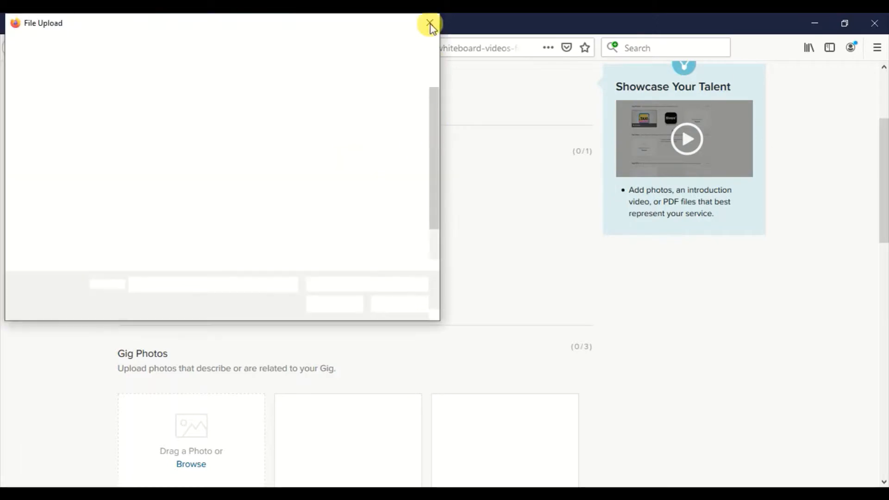
pyautogui.click(431, 26)
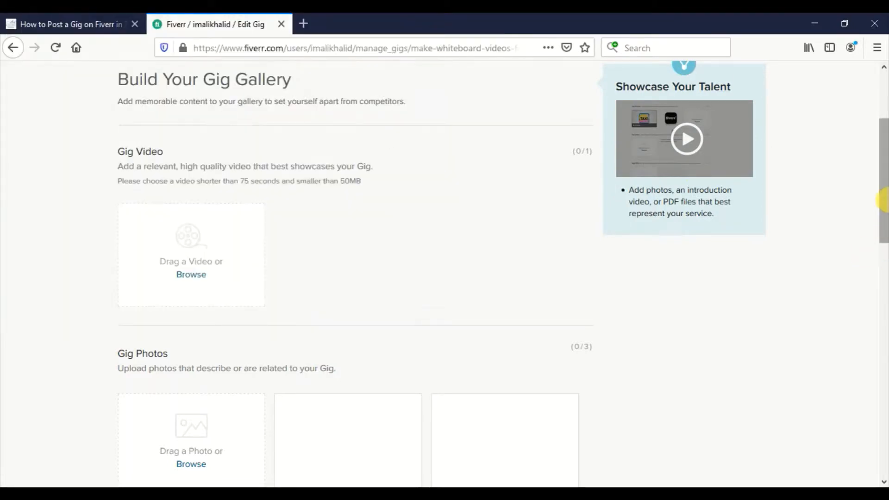
# Upload "I will write SEO self development and motivational articles for you.jpg" from the Desktop as a gig photo, and try to save the gallery.
pyautogui.moveTo(883, 199); pyautogui.dragTo(884, 263)
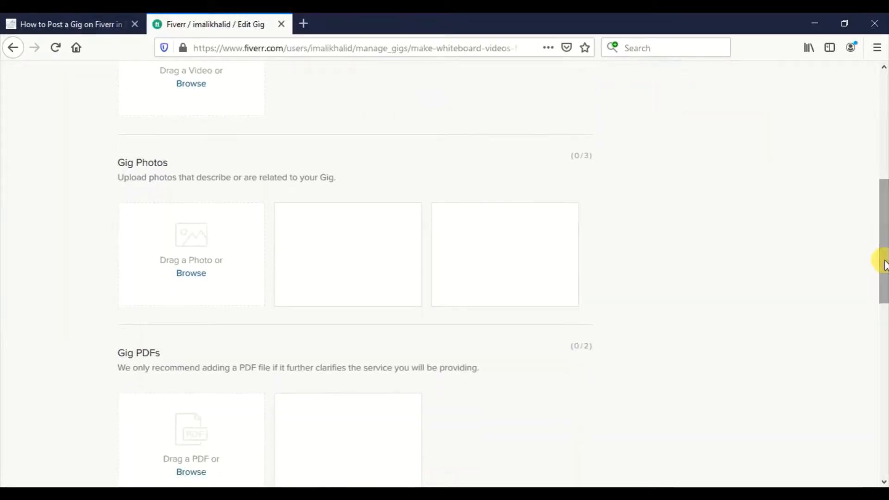
pyautogui.click(190, 276)
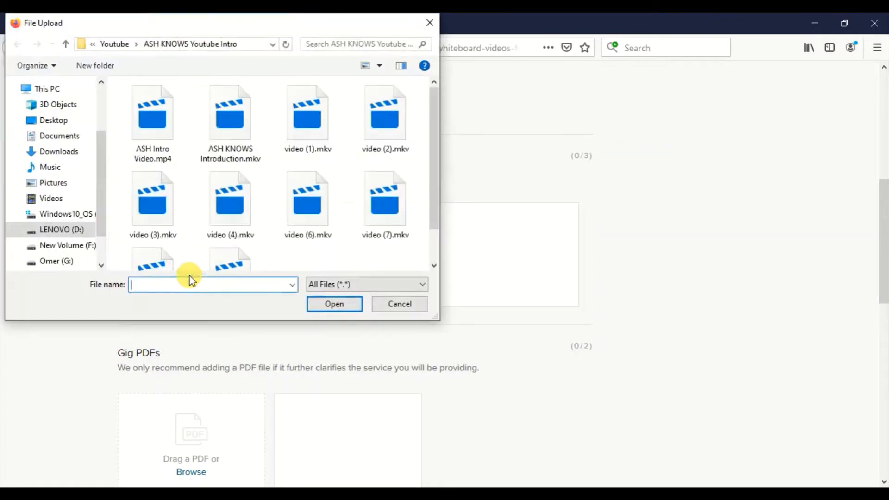
pyautogui.click(58, 122)
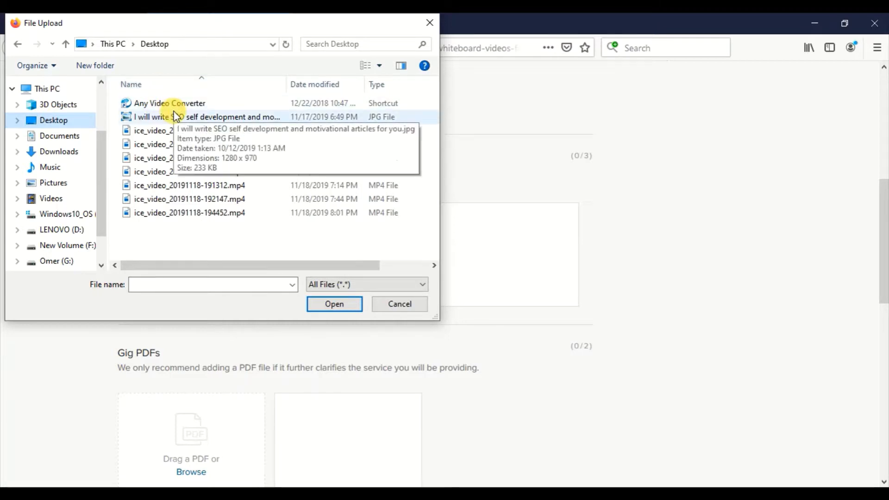
pyautogui.doubleClick(175, 115)
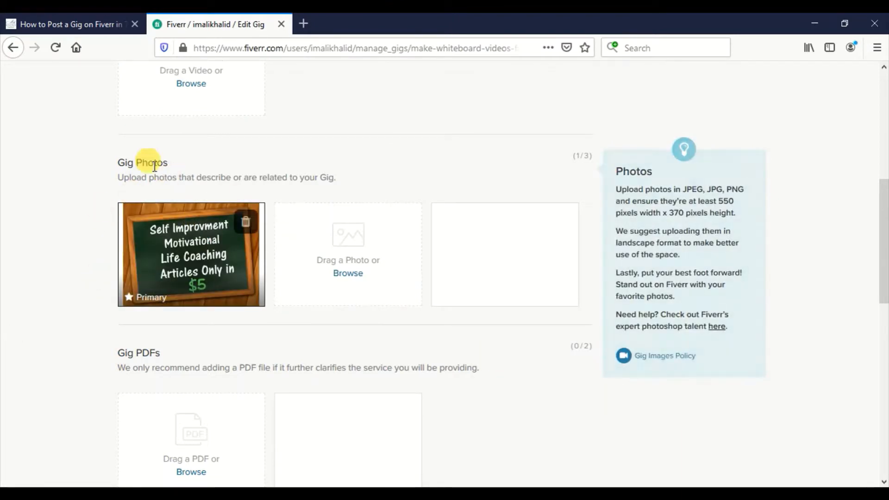
pyautogui.moveTo(882, 238); pyautogui.dragTo(884, 317)
pyautogui.click(565, 320)
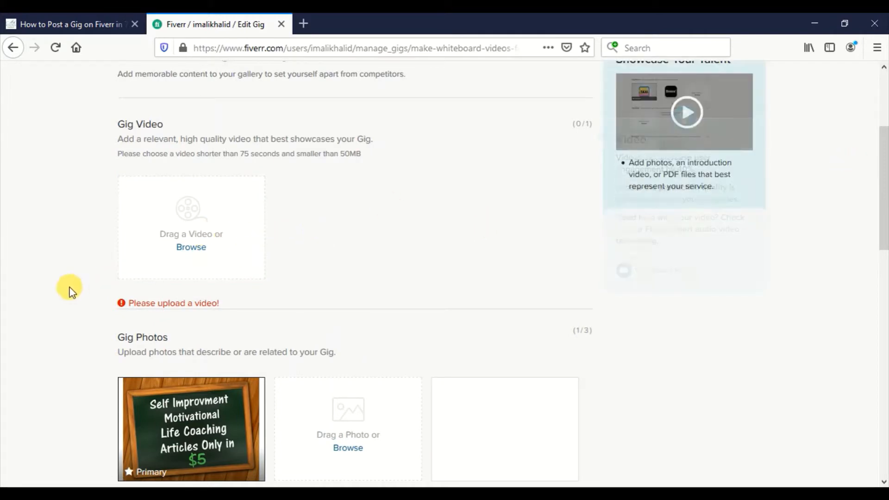
# Try uploading an ice_video MP4 from the Desktop as the gig video, and delete it from the gallery.
pyautogui.click(188, 249)
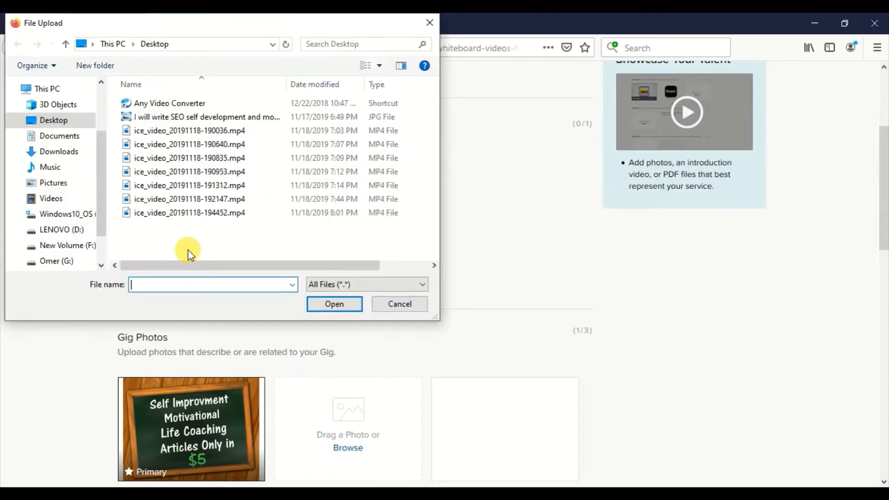
pyautogui.doubleClick(171, 136)
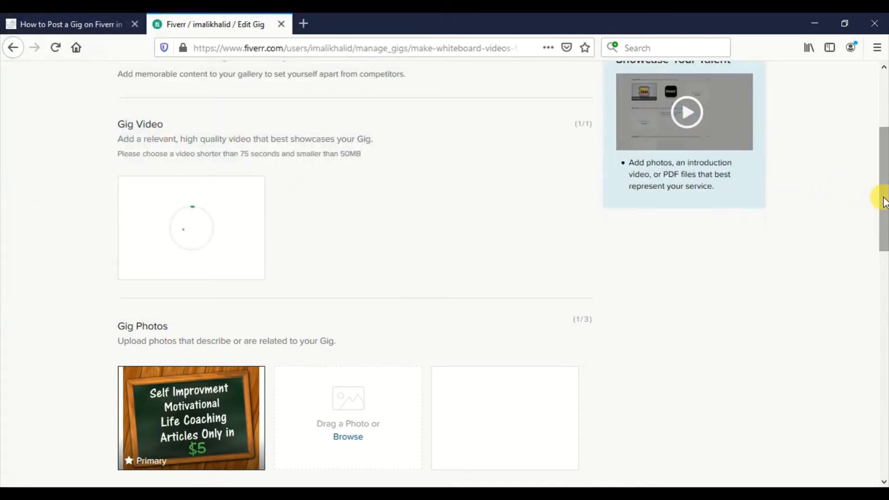
pyautogui.moveTo(206, 195)
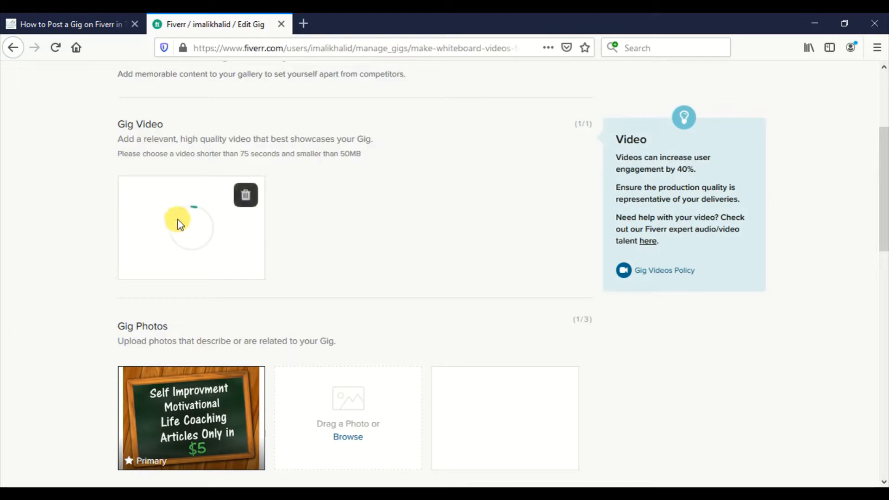
pyautogui.click(245, 197)
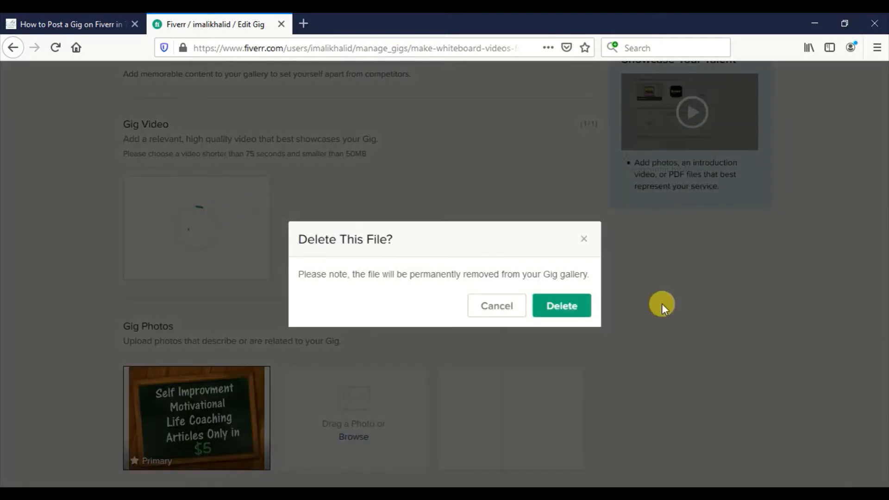
pyautogui.click(538, 314)
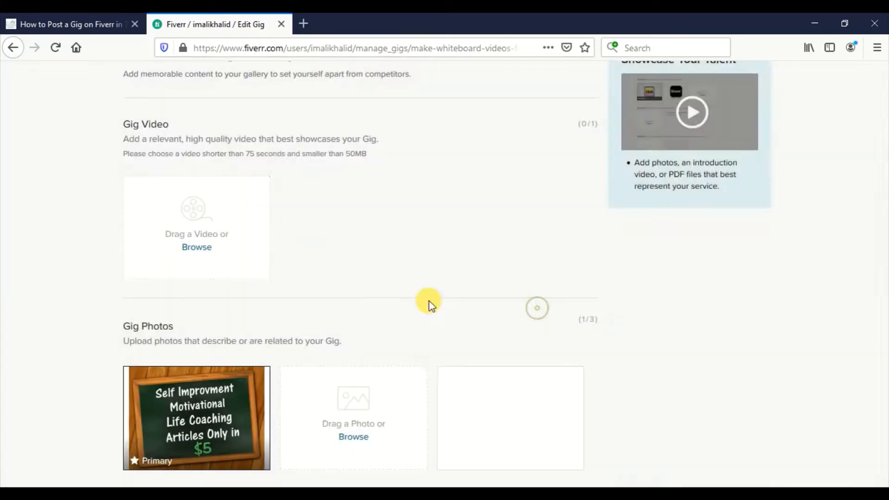
# Upload "ASH Intro Video.mp4" from the "ASH KNOWS Youtube Intro" folder under D:\Work\AshKnows\Youtube as the gig video.
pyautogui.click(187, 245)
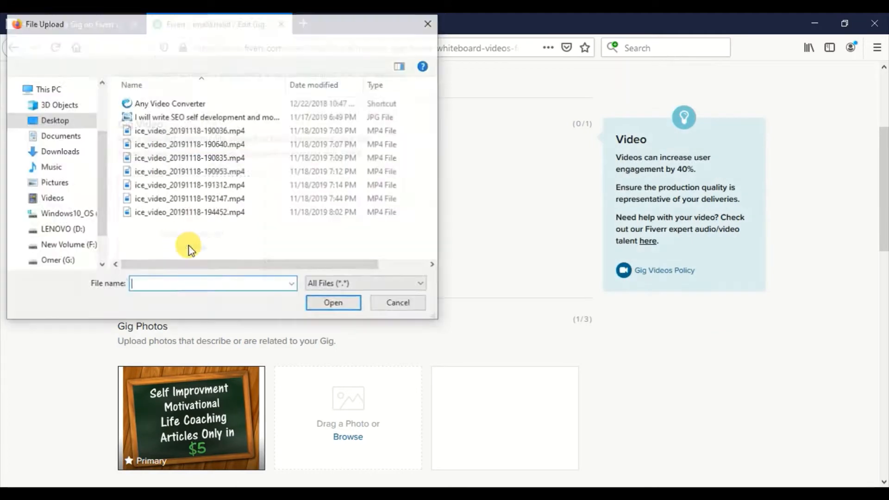
pyautogui.click(47, 230)
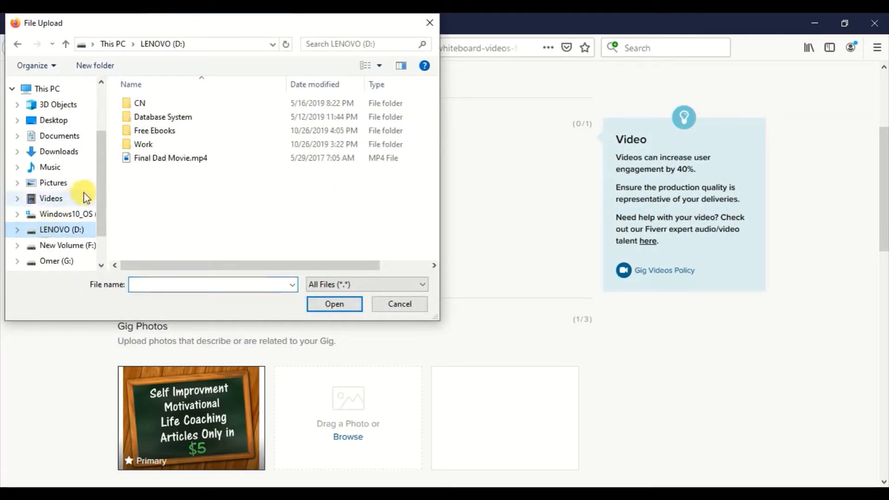
pyautogui.click(157, 146)
pyautogui.doubleClick(157, 147)
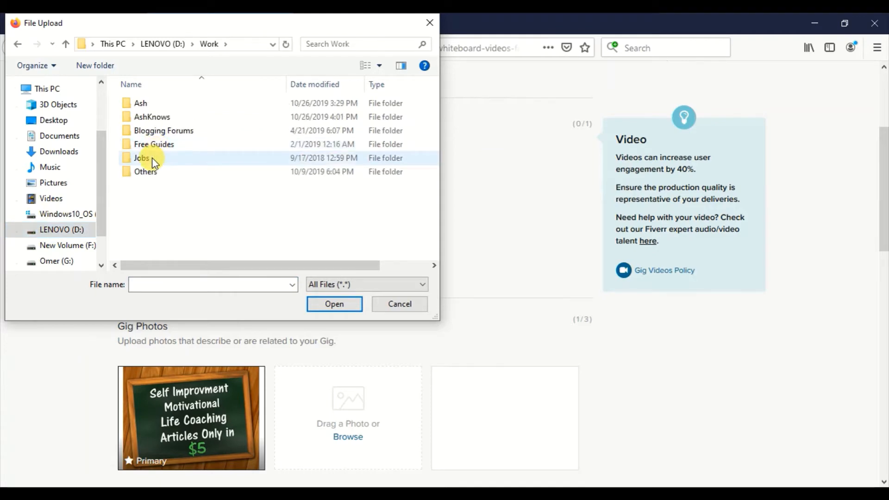
pyautogui.doubleClick(160, 117)
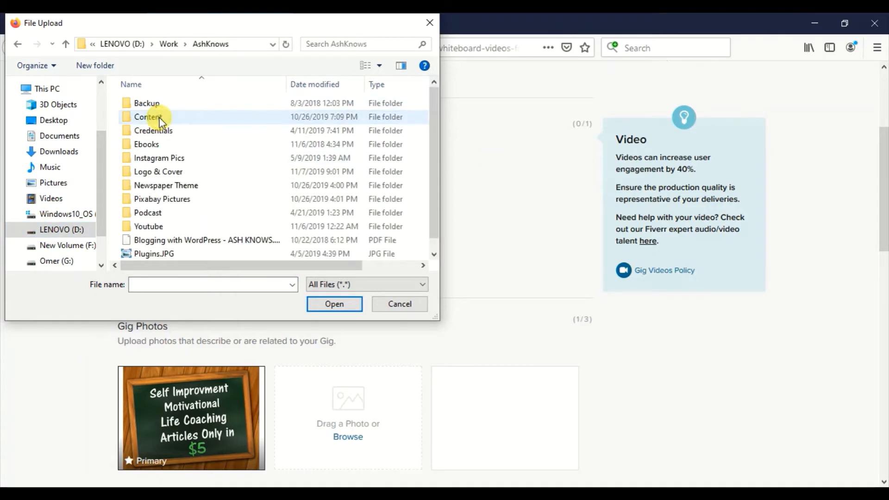
pyautogui.doubleClick(151, 226)
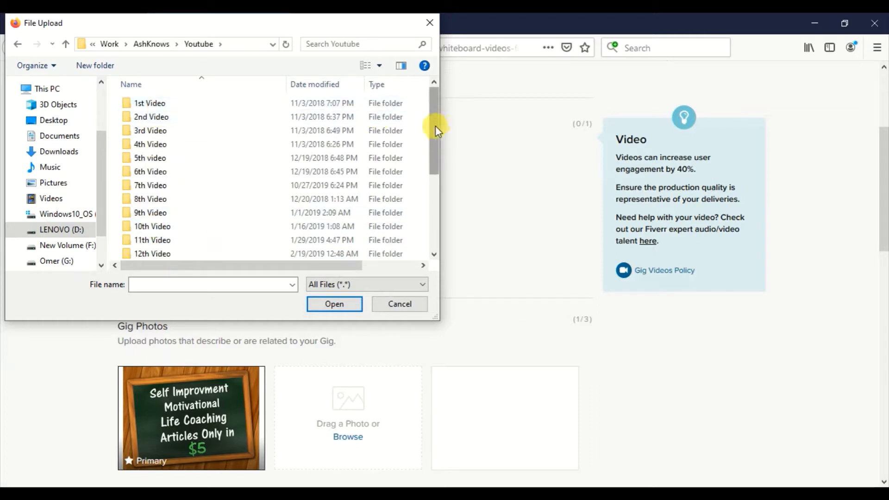
pyautogui.moveTo(436, 130); pyautogui.dragTo(426, 228)
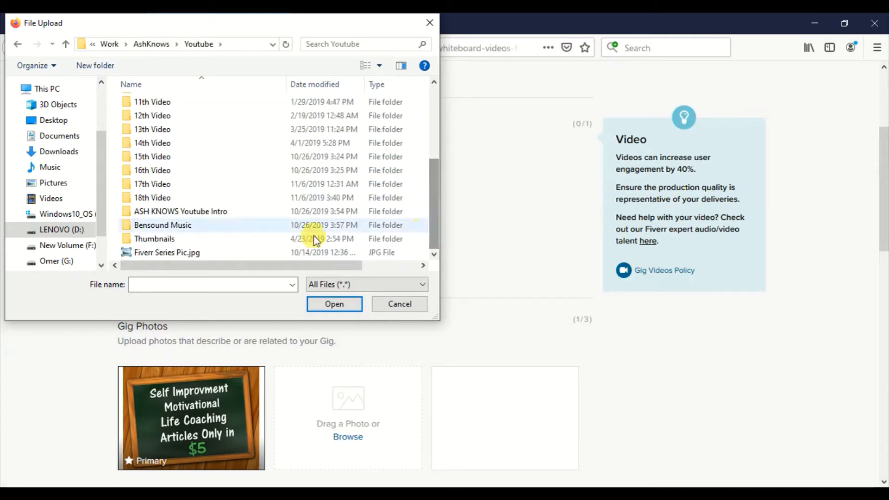
pyautogui.doubleClick(151, 214)
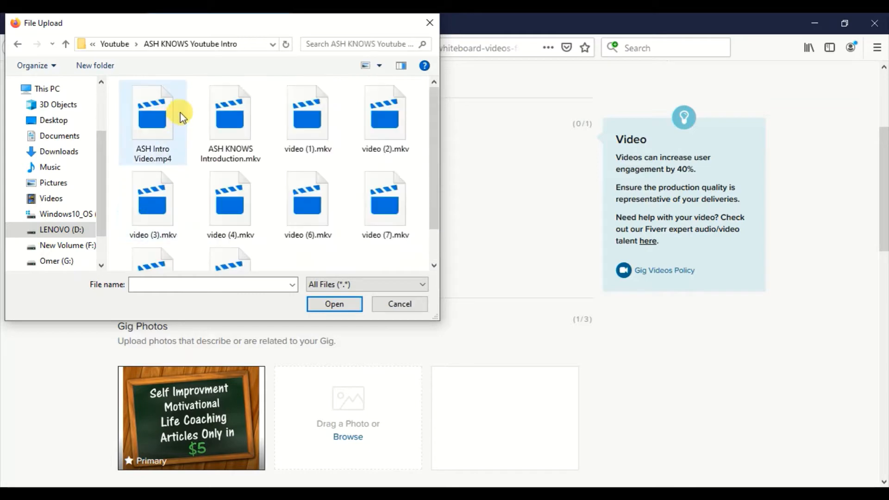
pyautogui.doubleClick(180, 113)
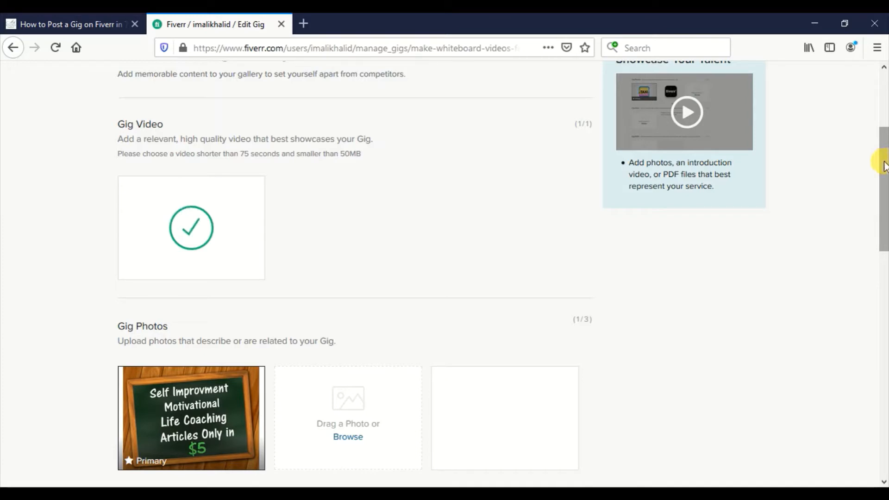
# Save the gallery and publish the whiteboard videos gig.
pyautogui.moveTo(884, 166); pyautogui.dragTo(874, 276)
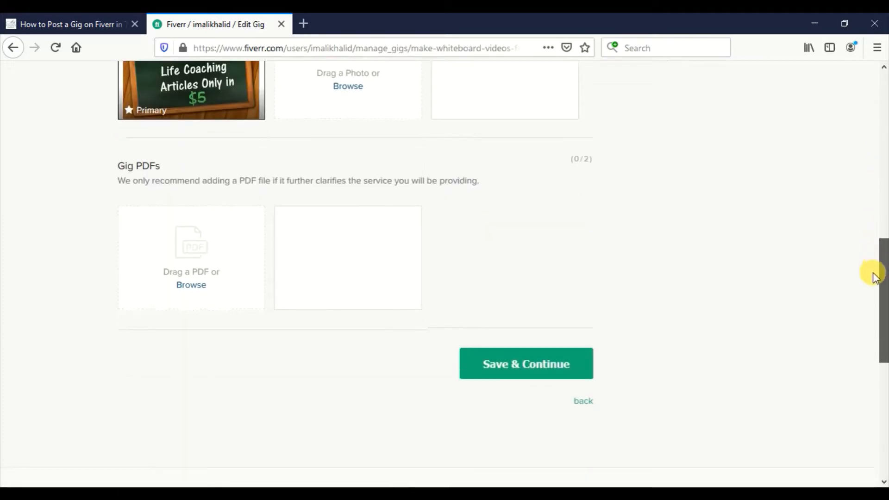
pyautogui.click(518, 353)
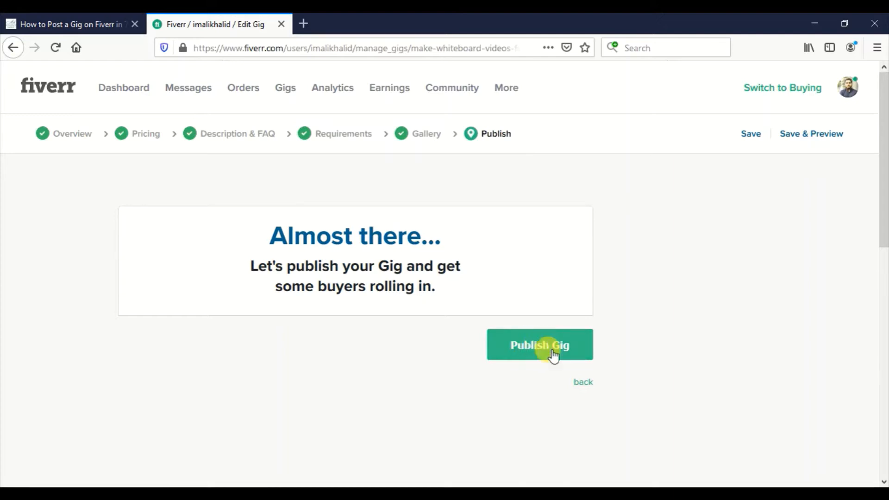
pyautogui.click(532, 340)
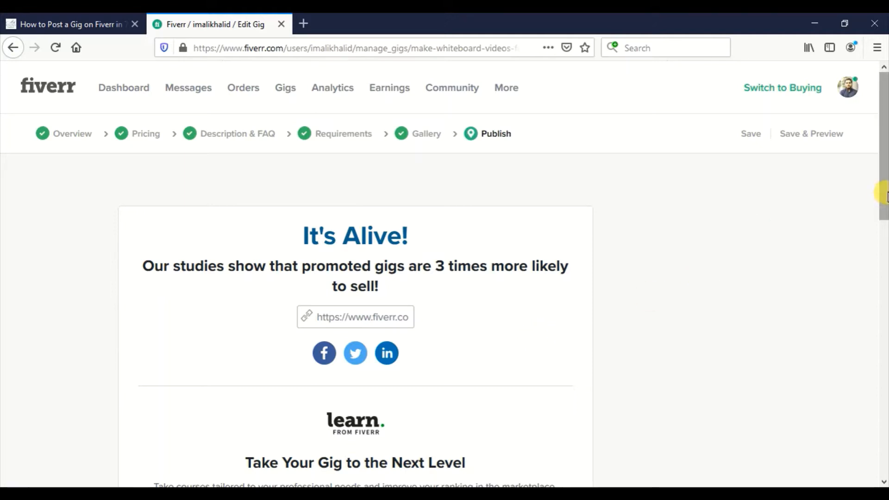
pyautogui.moveTo(885, 194)
pyautogui.mouseDown()
pyautogui.moveTo(885, 208)
pyautogui.moveTo(883, 185)
pyautogui.mouseUp()
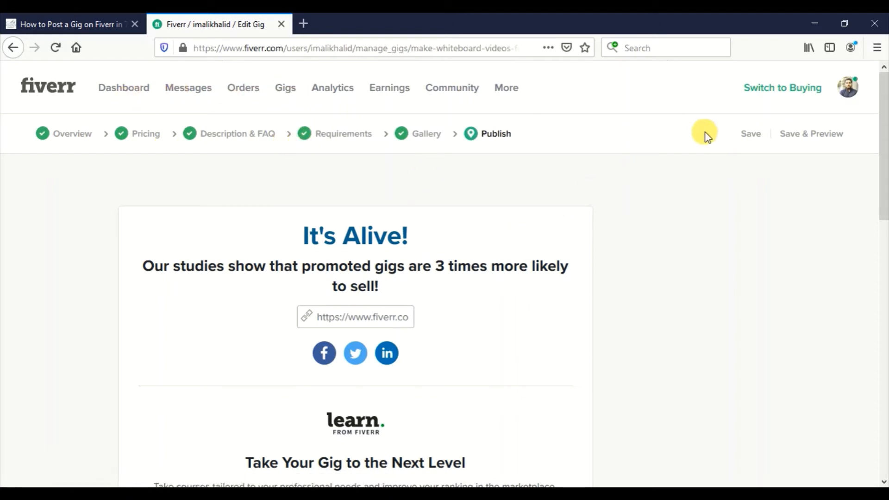
# Review the page of the active whiteboard videos gig from the seller profile, and minimize the browser.
pyautogui.click(844, 88)
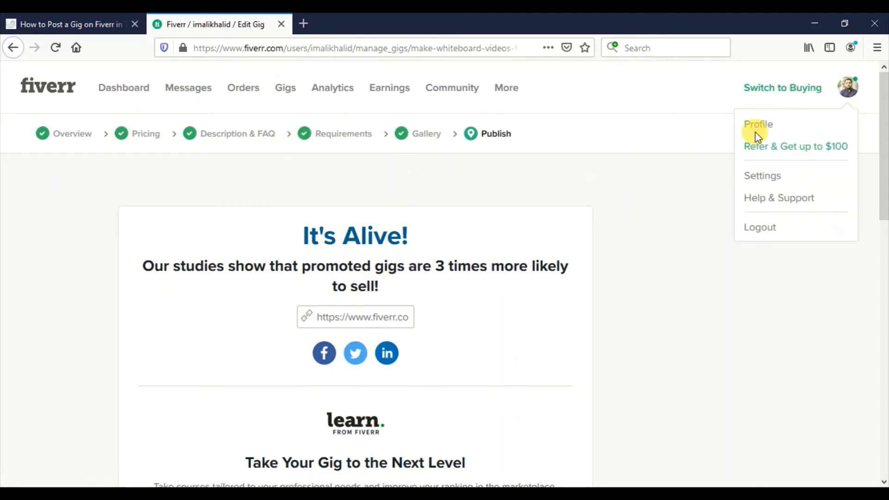
pyautogui.click(756, 131)
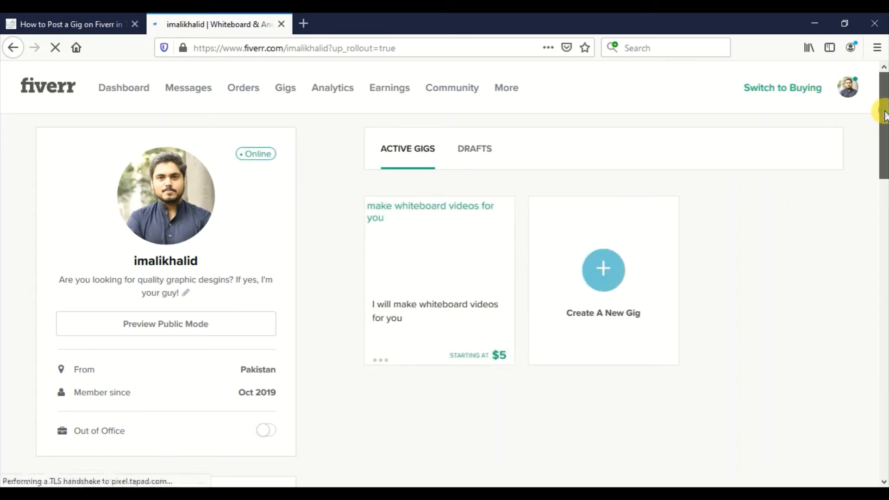
pyautogui.moveTo(883, 115)
pyautogui.mouseDown()
pyautogui.moveTo(879, 123)
pyautogui.moveTo(879, 99)
pyautogui.mouseUp()
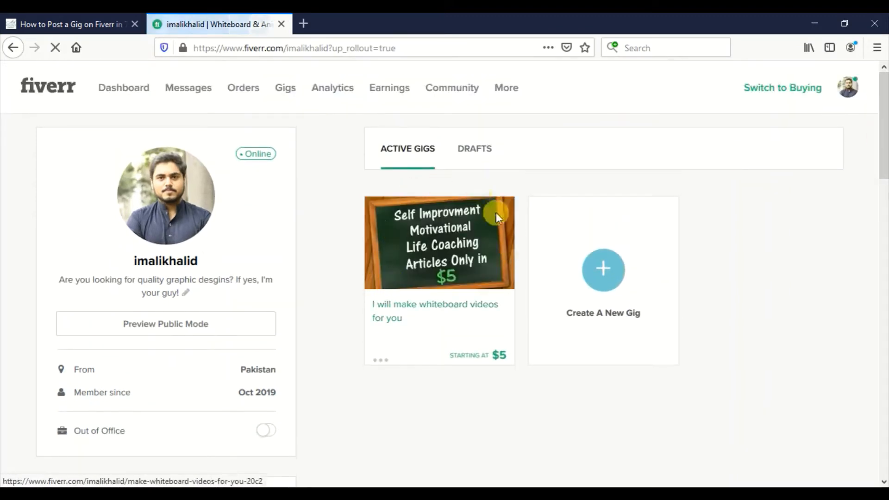
pyautogui.click(434, 310)
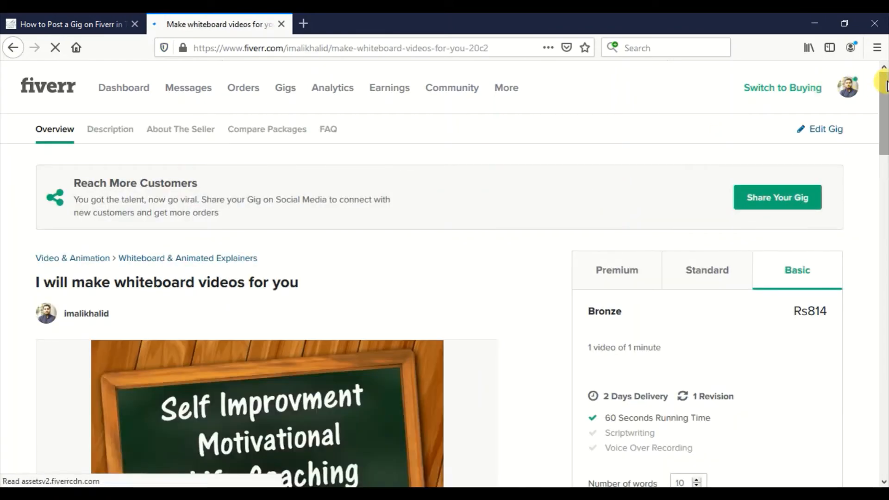
pyautogui.moveTo(884, 85)
pyautogui.mouseDown()
pyautogui.moveTo(884, 355)
pyautogui.moveTo(883, 70)
pyautogui.mouseUp()
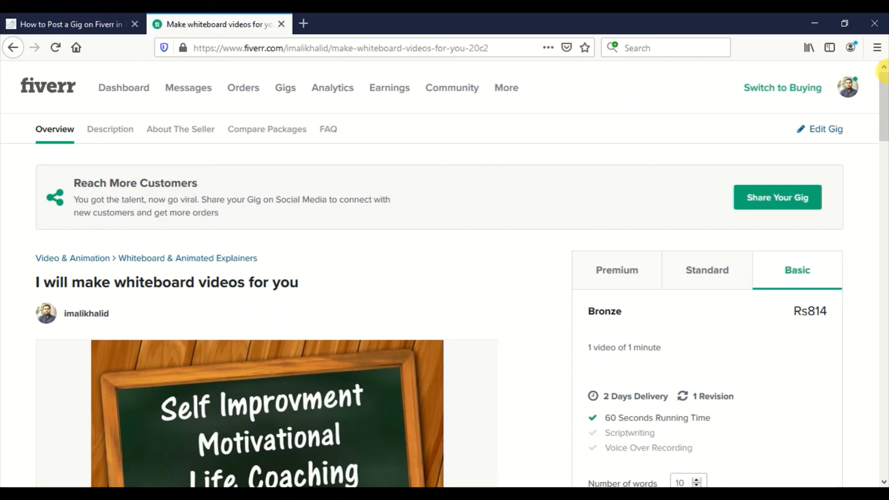
pyautogui.click(812, 22)
pyautogui.click(811, 23)
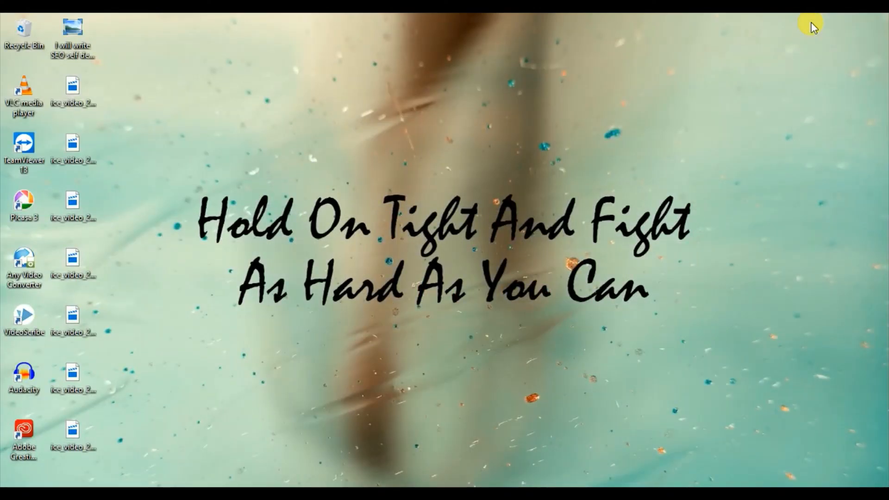